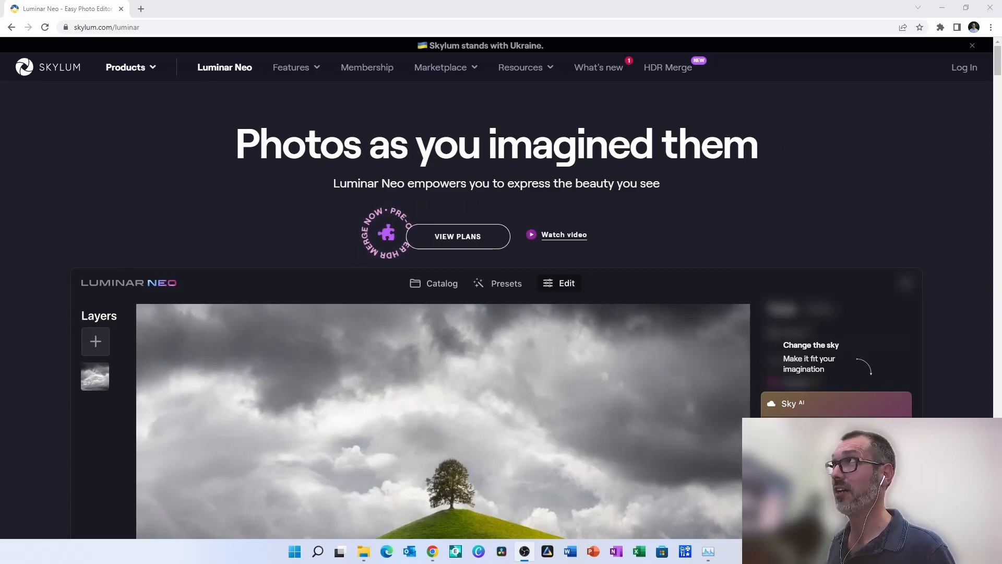
- Examine the Luminar Neo product page's Sky AI demo, plugin compatibility section and AI portrait retouching section
click(741, 187)
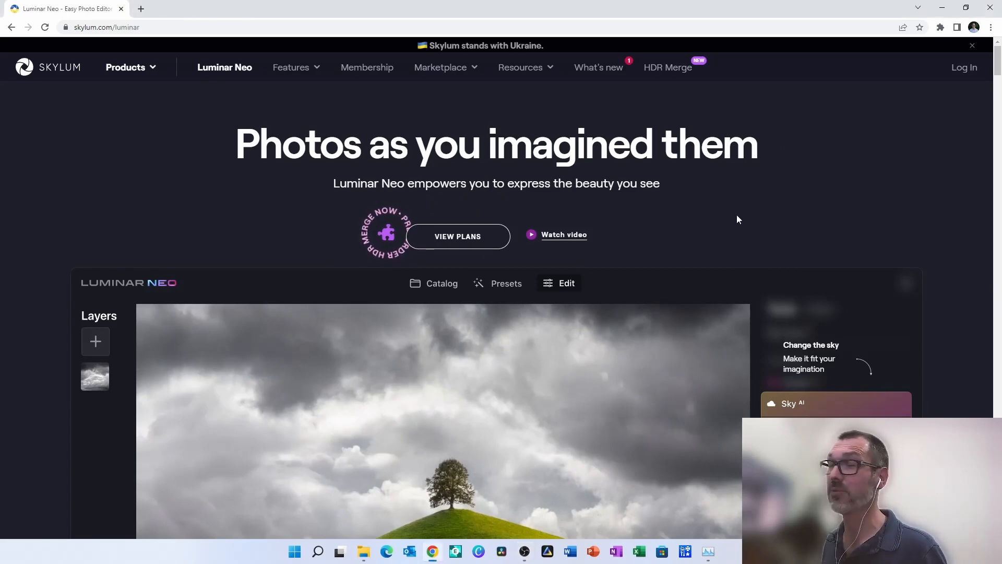
scroll(773, 289, down, 3)
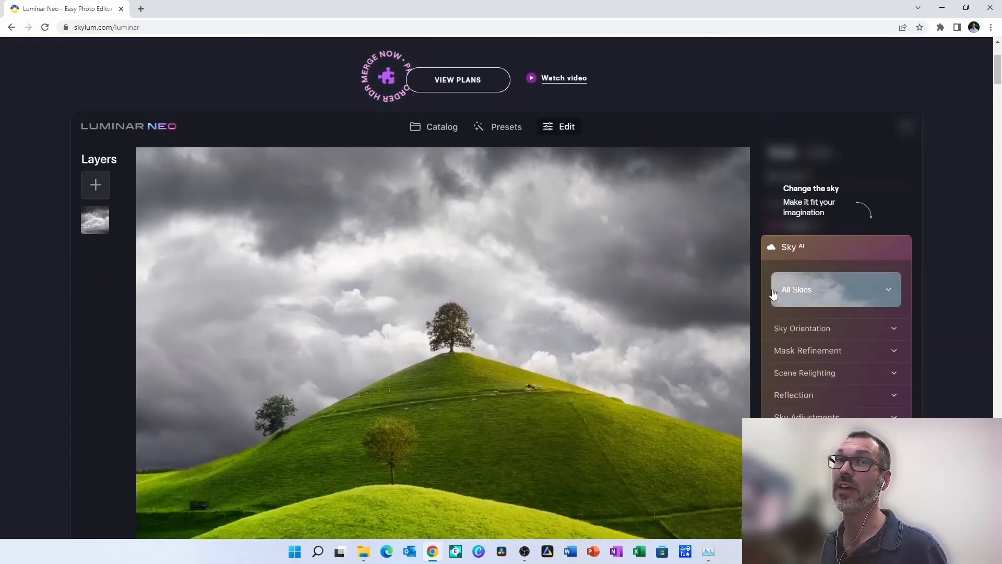
scroll(773, 293, down, 1)
scroll(773, 294, down, 2)
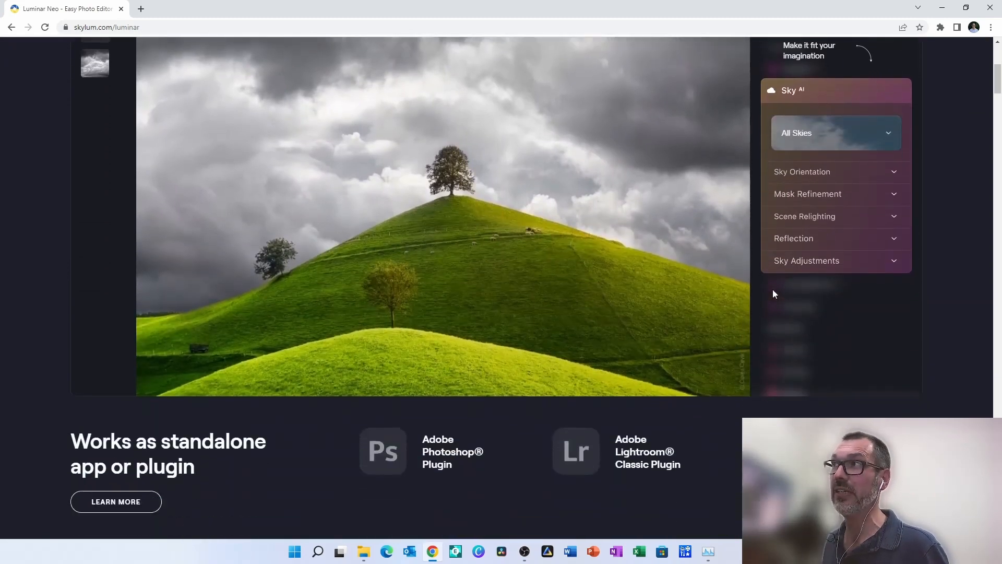
scroll(773, 289, up, 2)
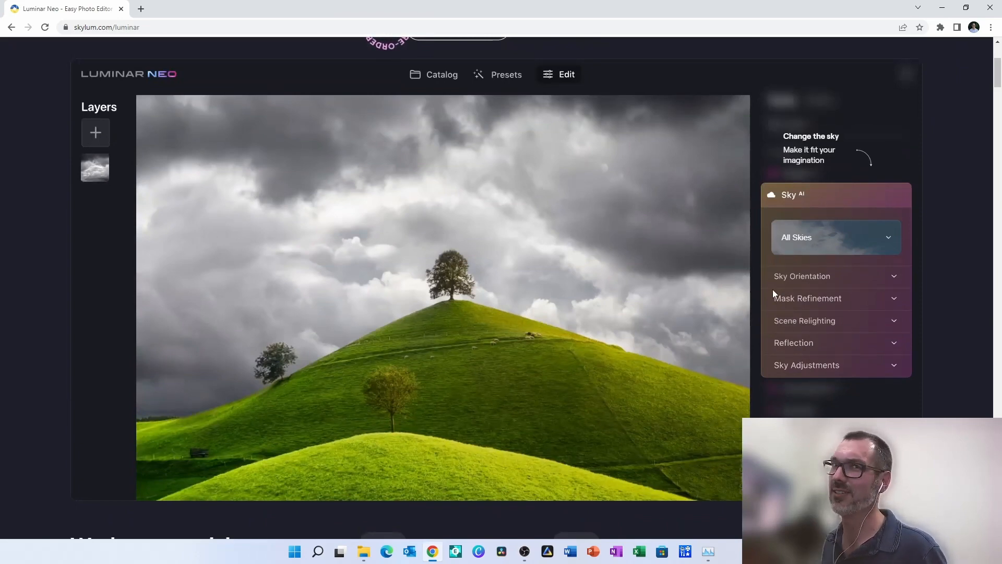
scroll(772, 289, down, 4)
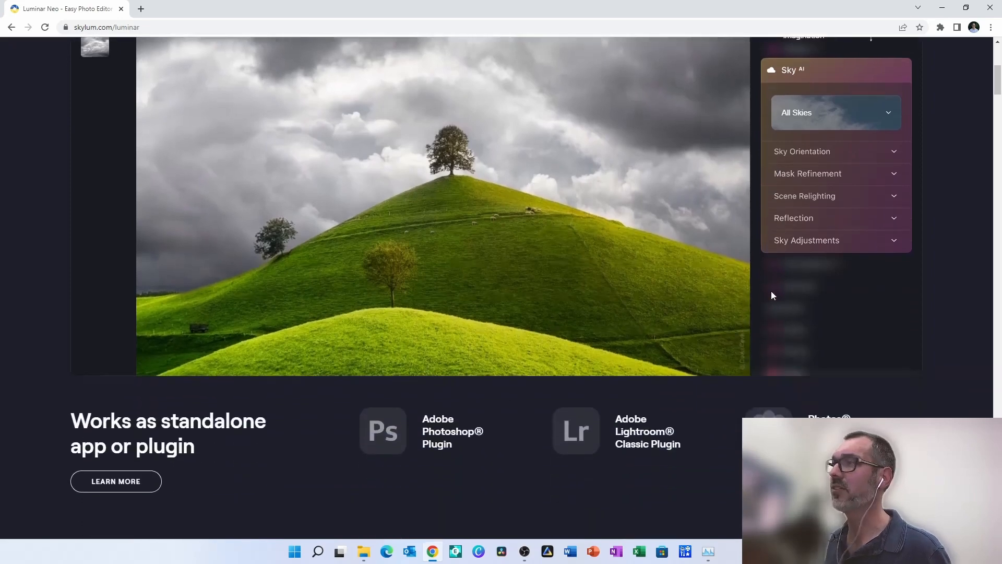
scroll(772, 293, down, 2)
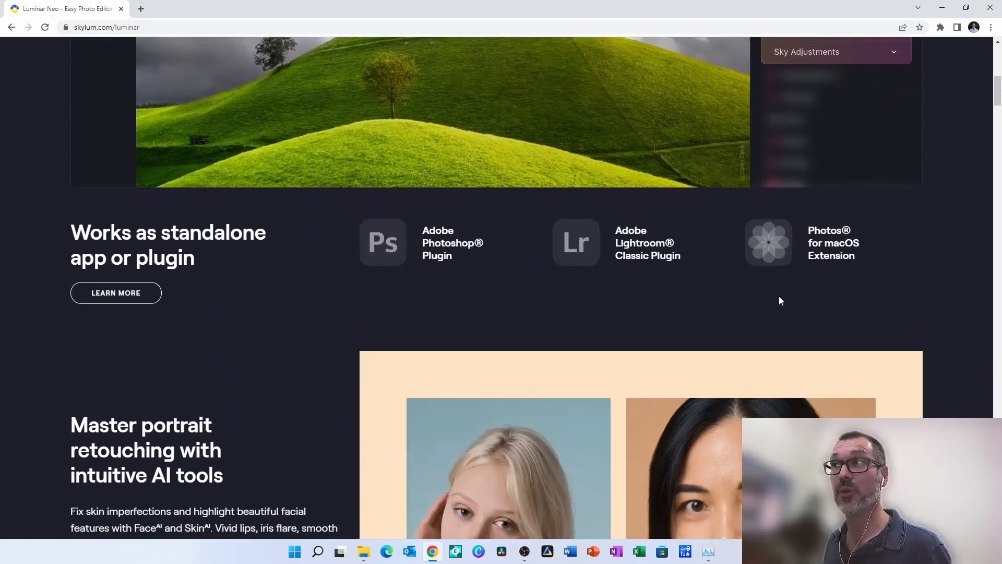
scroll(780, 297, down, 2)
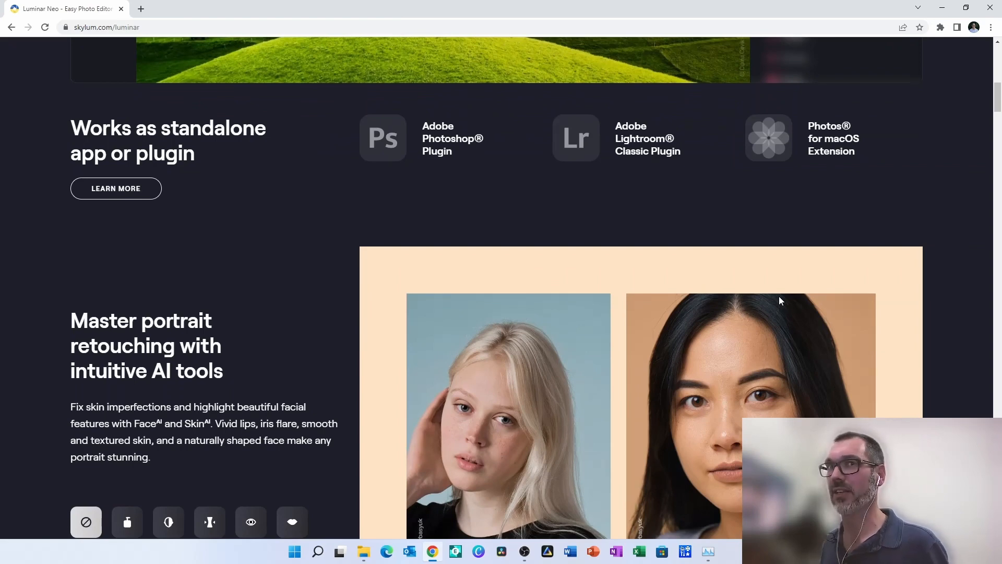
scroll(779, 296, down, 4)
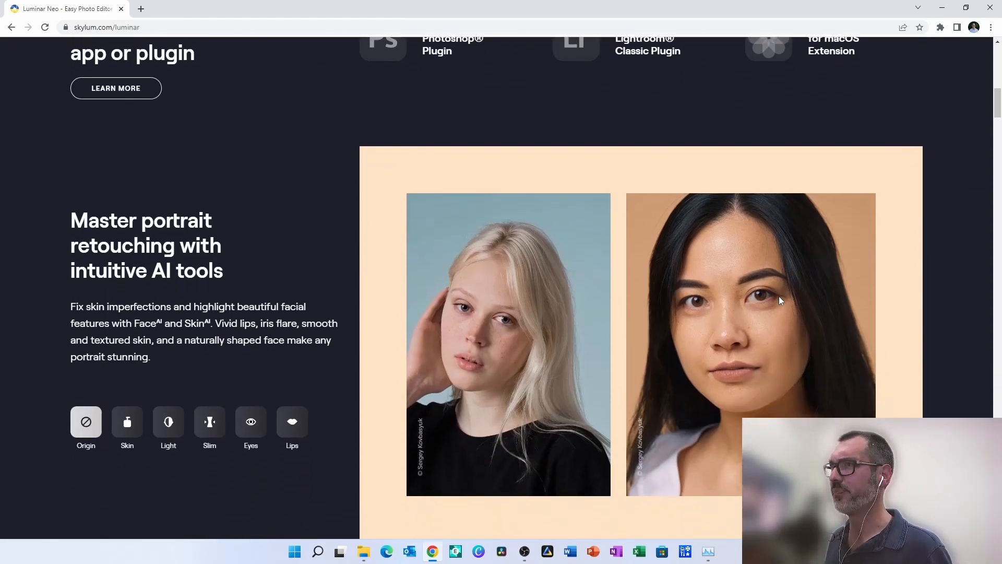
scroll(779, 296, down, 3)
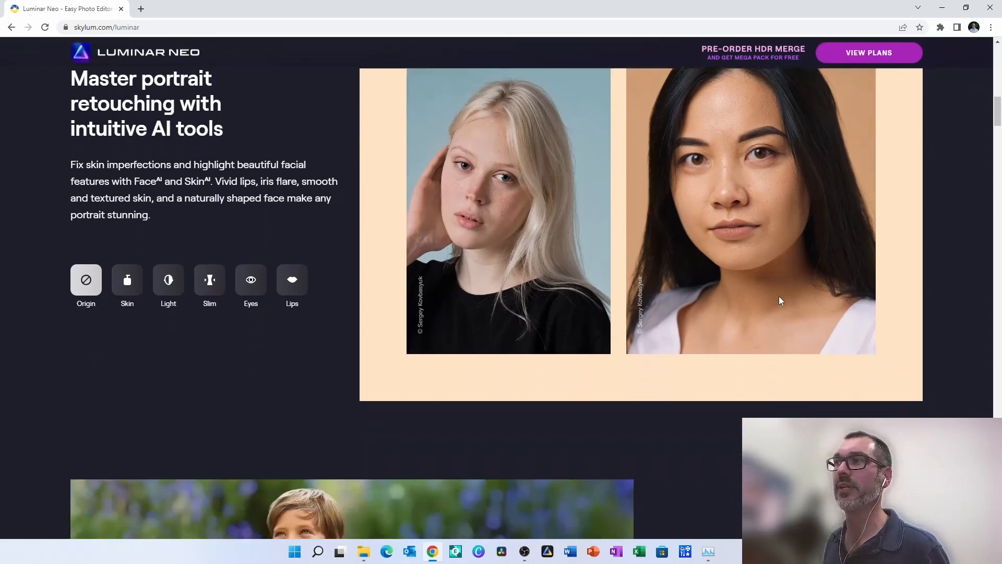
- Review the product page's sections on portrait bokeh, background removal without masking, Structure AI and Supercontrast
scroll(779, 296, down, 2)
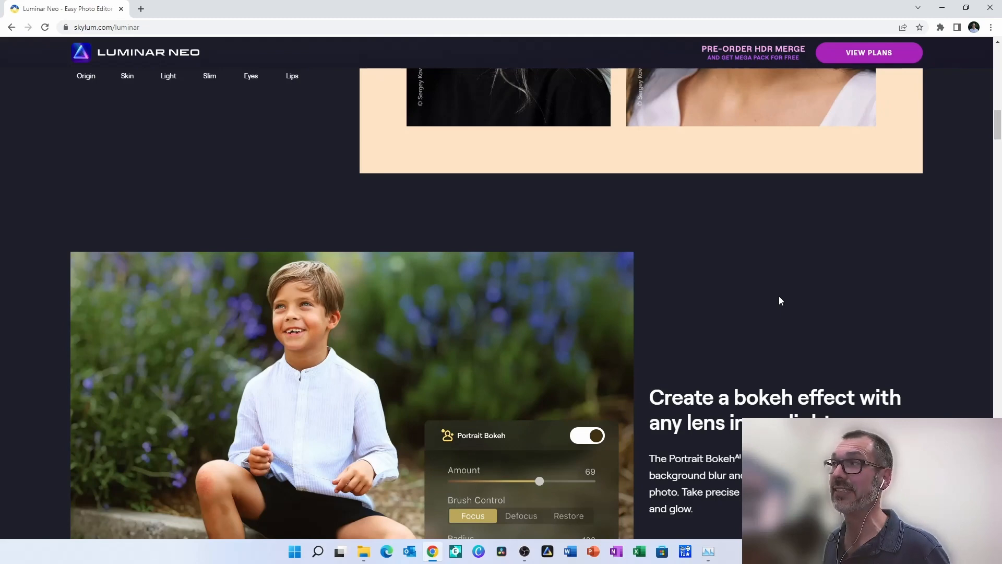
scroll(780, 297, down, 1)
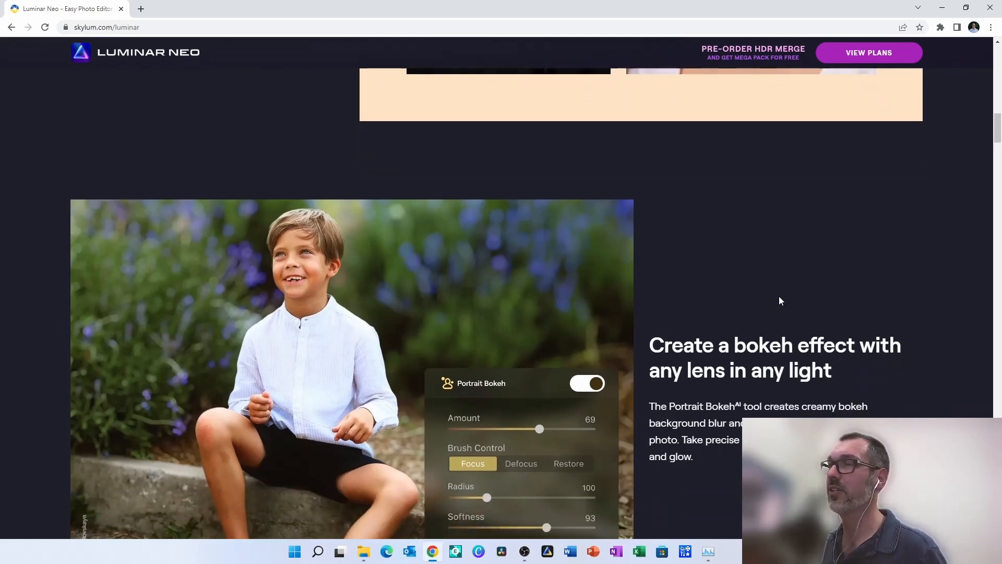
scroll(780, 298, down, 4)
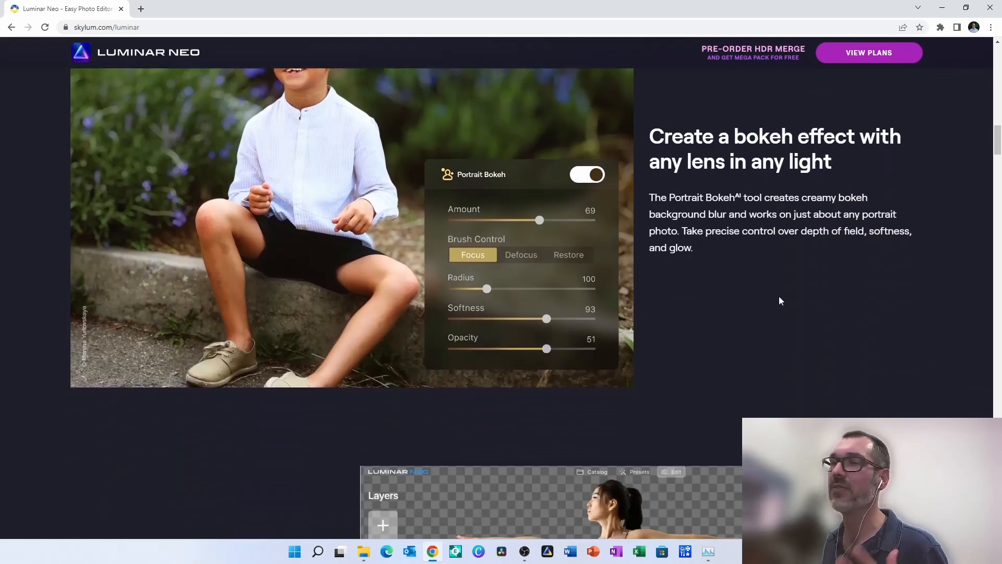
scroll(779, 296, down, 4)
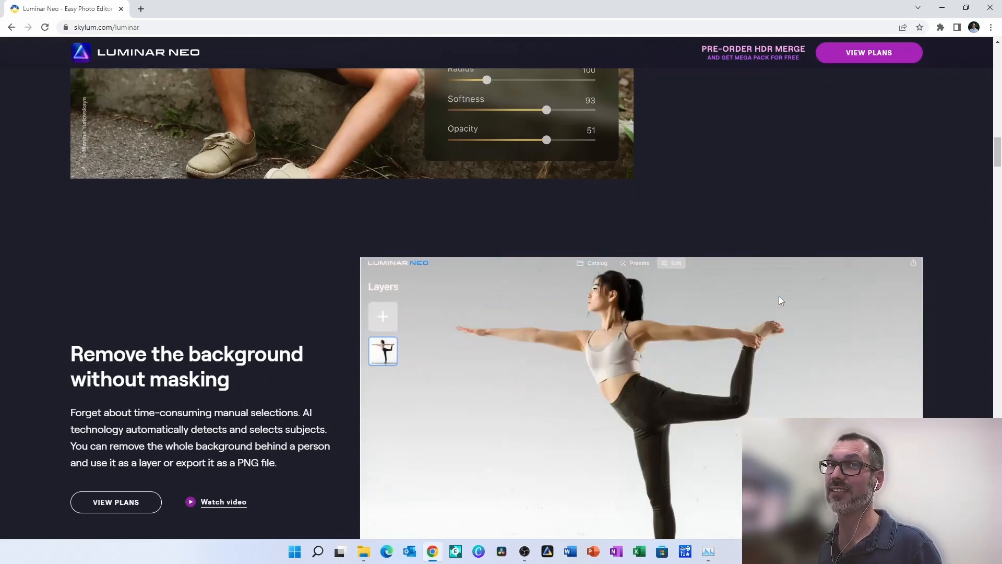
scroll(780, 300, down, 1)
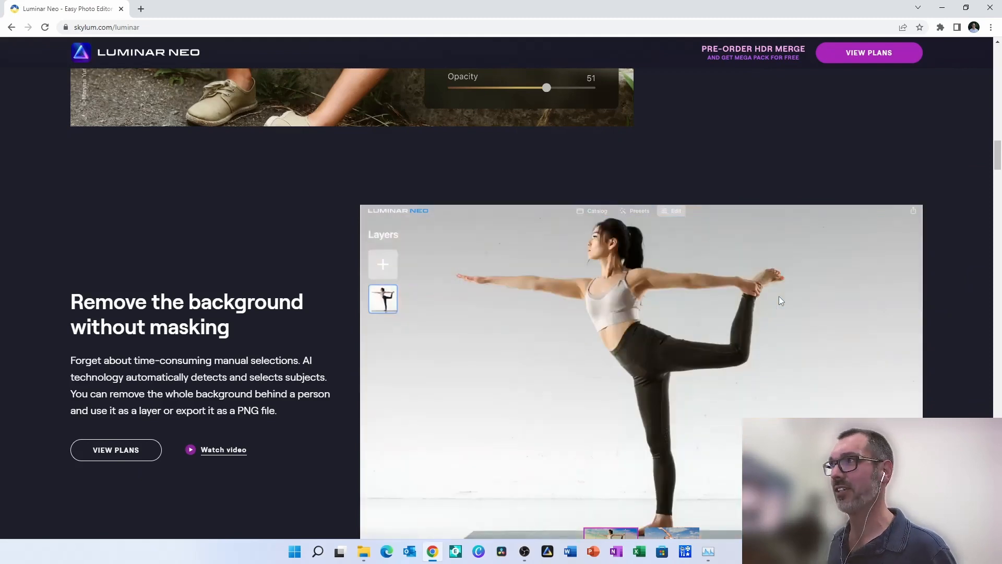
scroll(780, 297, down, 3)
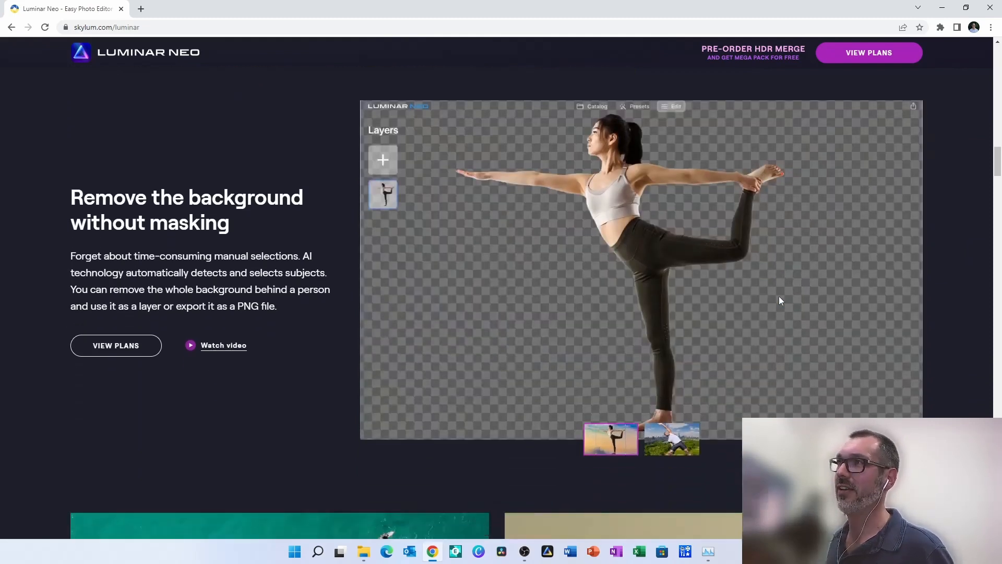
scroll(781, 301, down, 4)
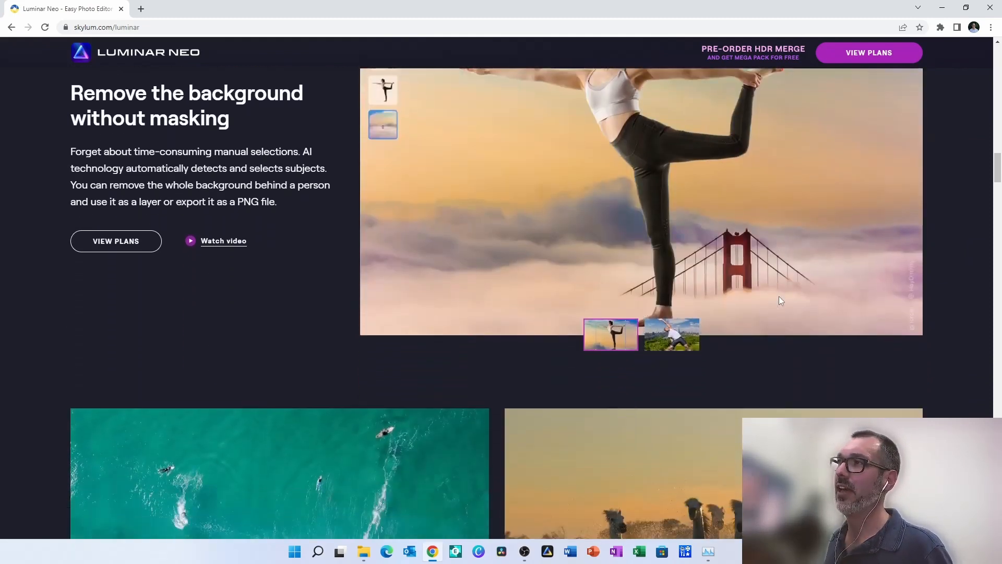
scroll(781, 301, down, 1)
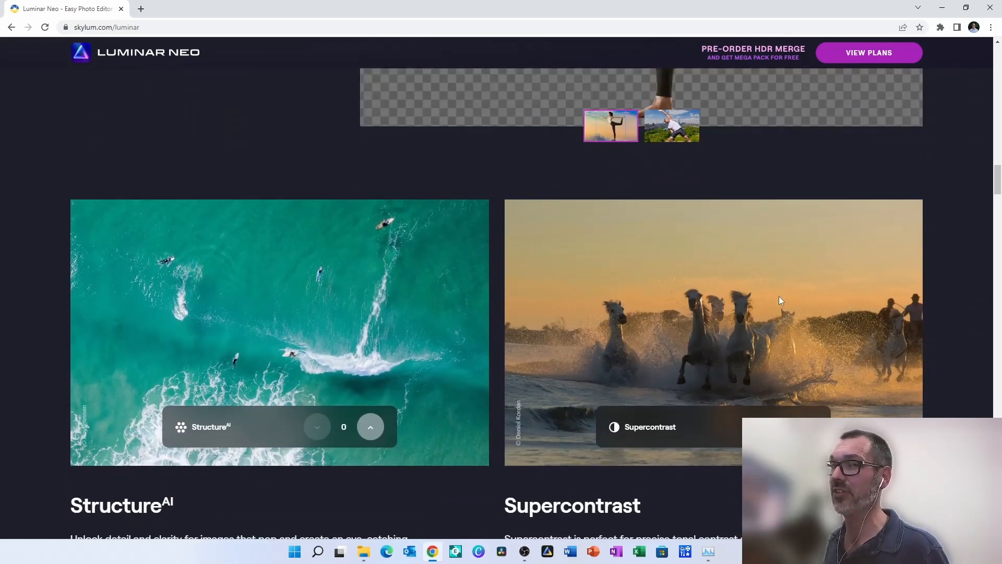
scroll(780, 298, down, 1)
scroll(779, 296, down, 5)
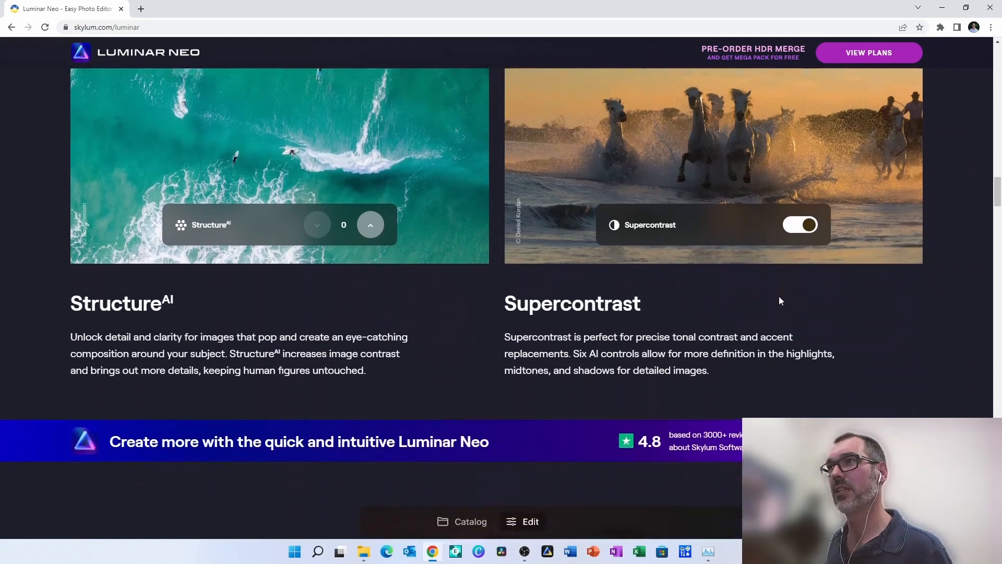
- Read the product page's sections on relighting backlit photos, masking objects automatically and creating layers for collages
scroll(779, 299, down, 3)
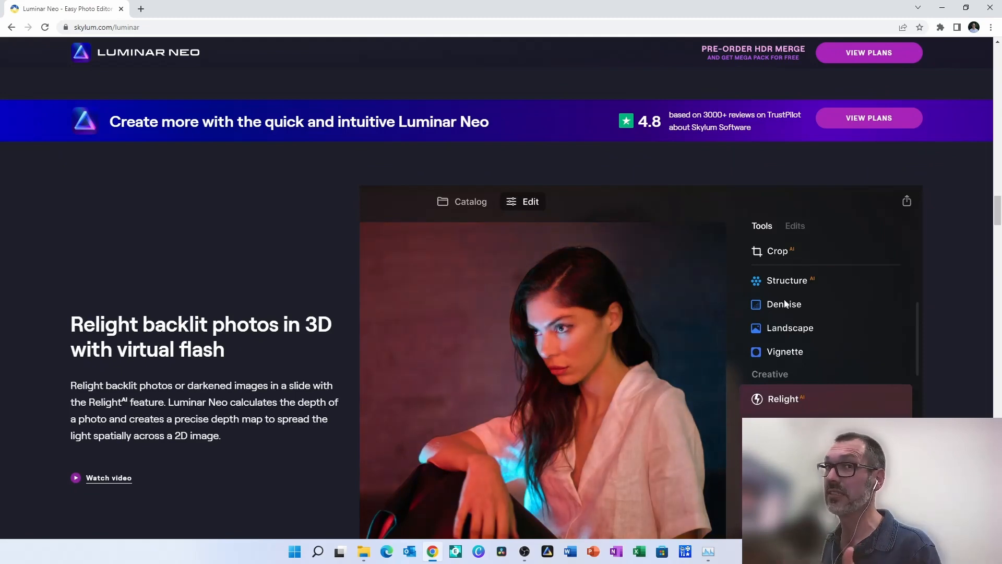
scroll(785, 303, down, 2)
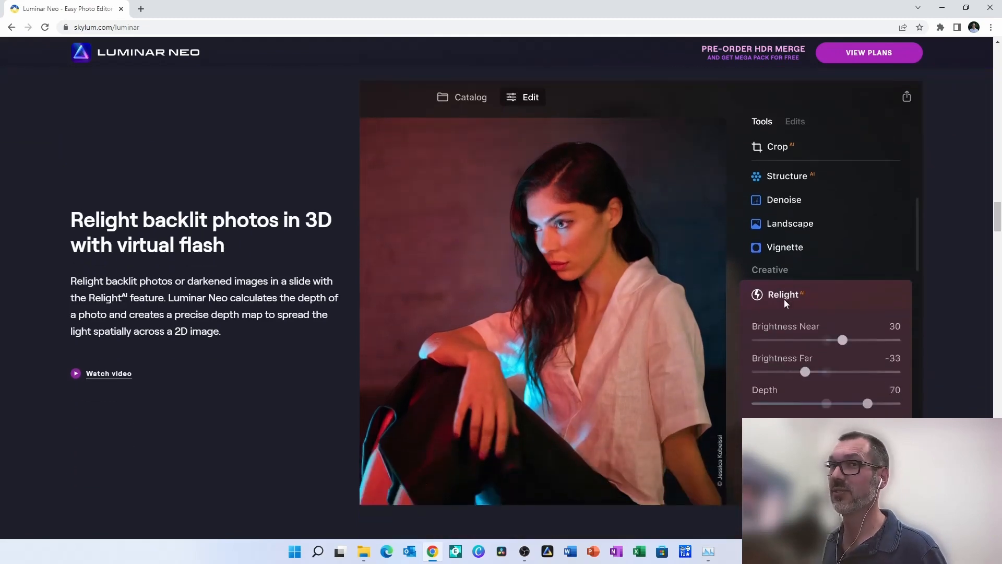
scroll(785, 304, down, 2)
scroll(784, 300, down, 6)
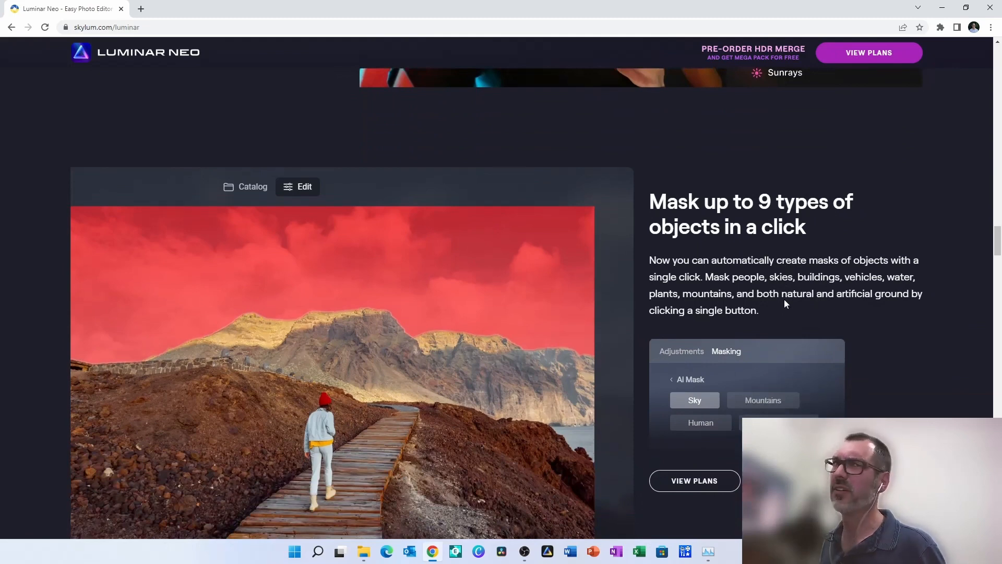
scroll(784, 303, down, 2)
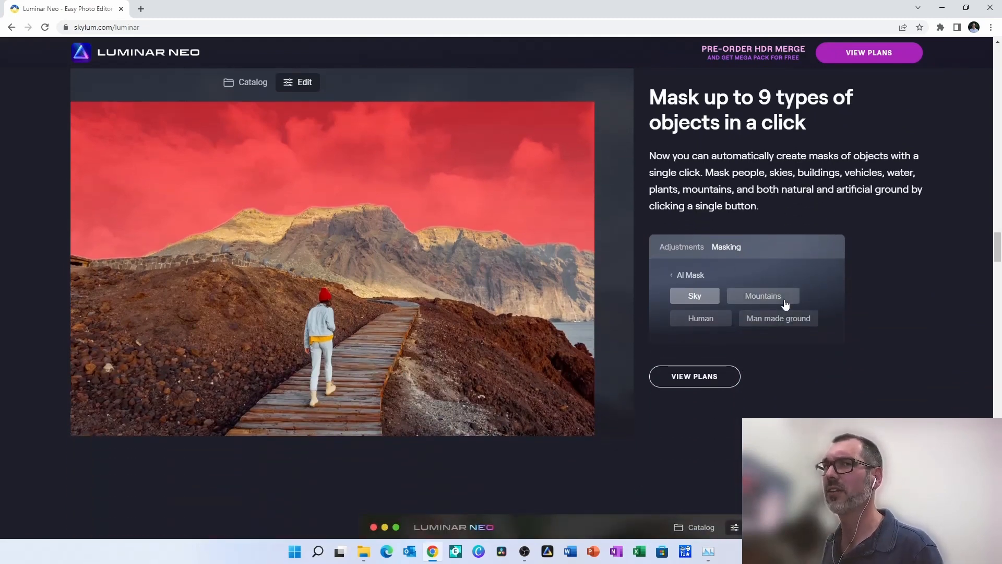
scroll(786, 304, down, 6)
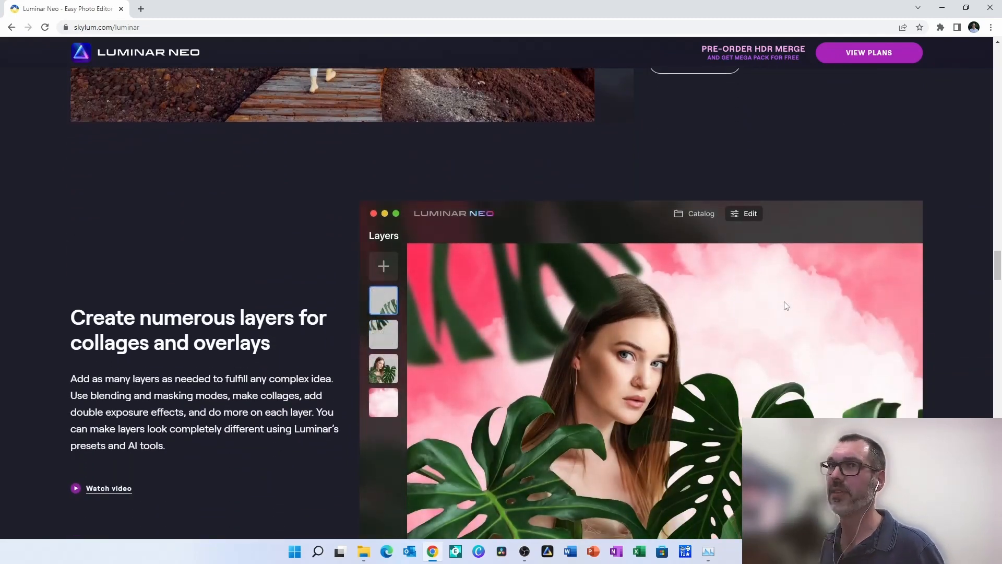
scroll(786, 304, down, 3)
scroll(786, 306, down, 2)
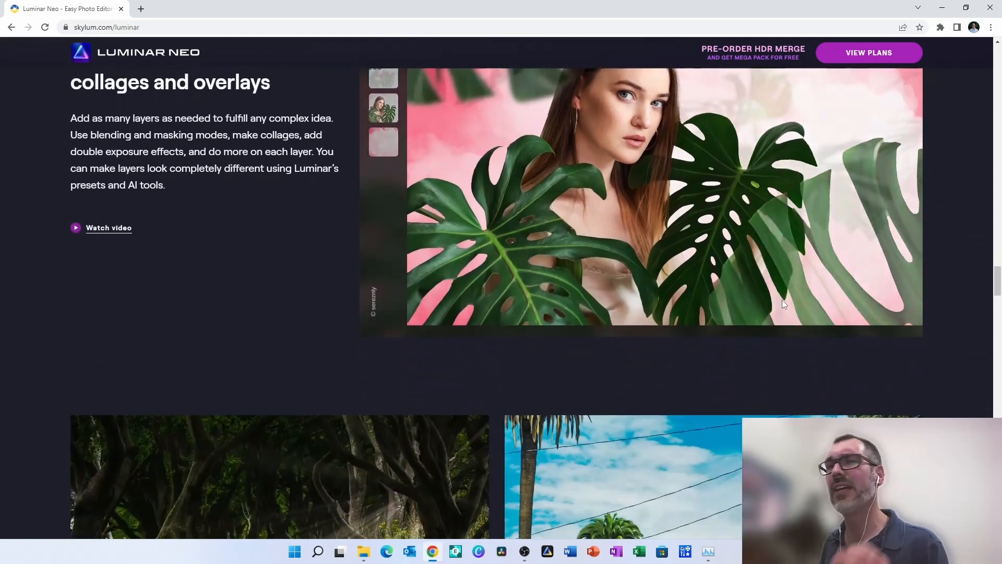
- Look through the sun rays, powerline removal, dust spot cleaning, Denoise and fog features, and return to the object masking section
scroll(783, 301, down, 5)
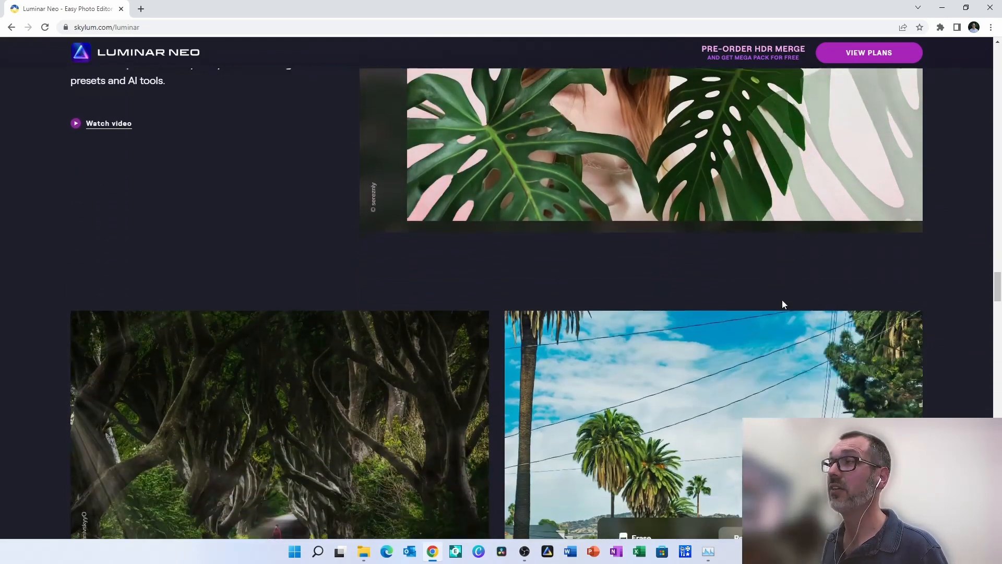
scroll(782, 304, down, 4)
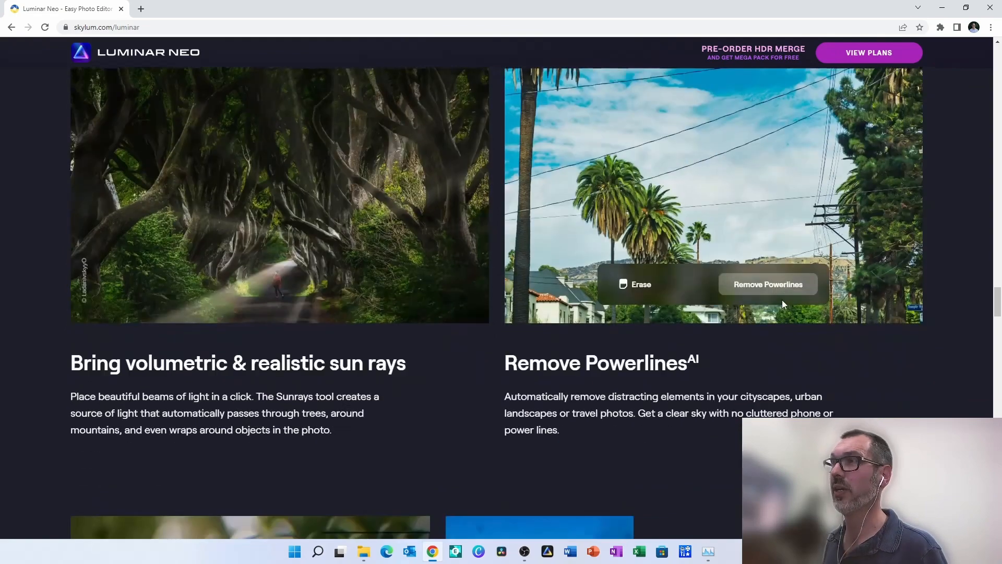
scroll(783, 303, down, 1)
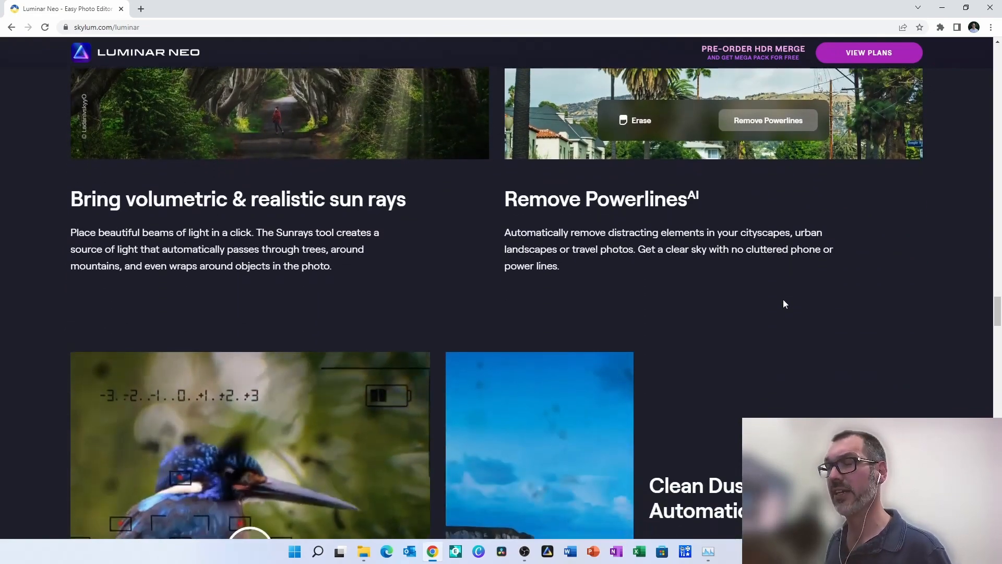
scroll(783, 303, down, 2)
scroll(784, 303, down, 2)
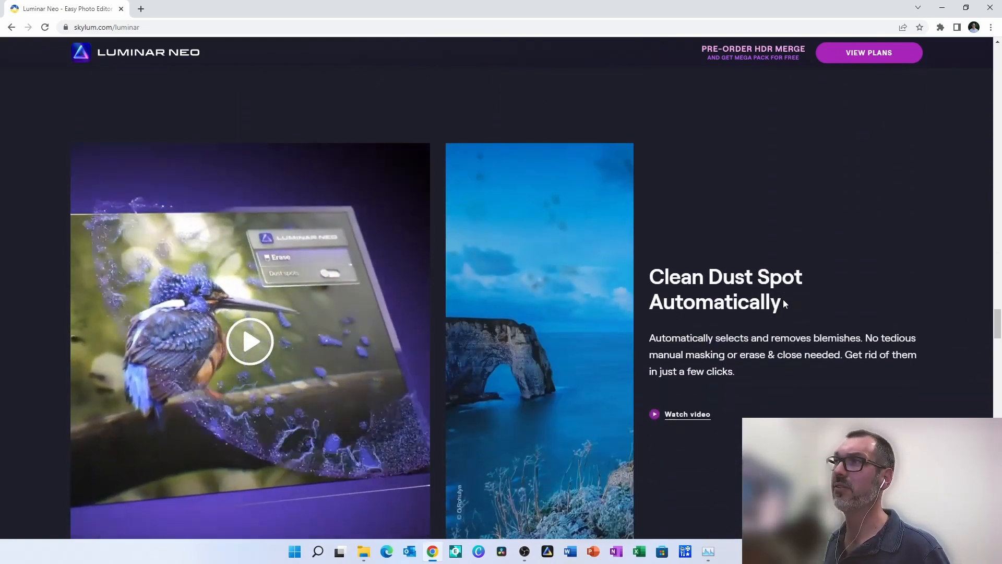
scroll(784, 303, down, 1)
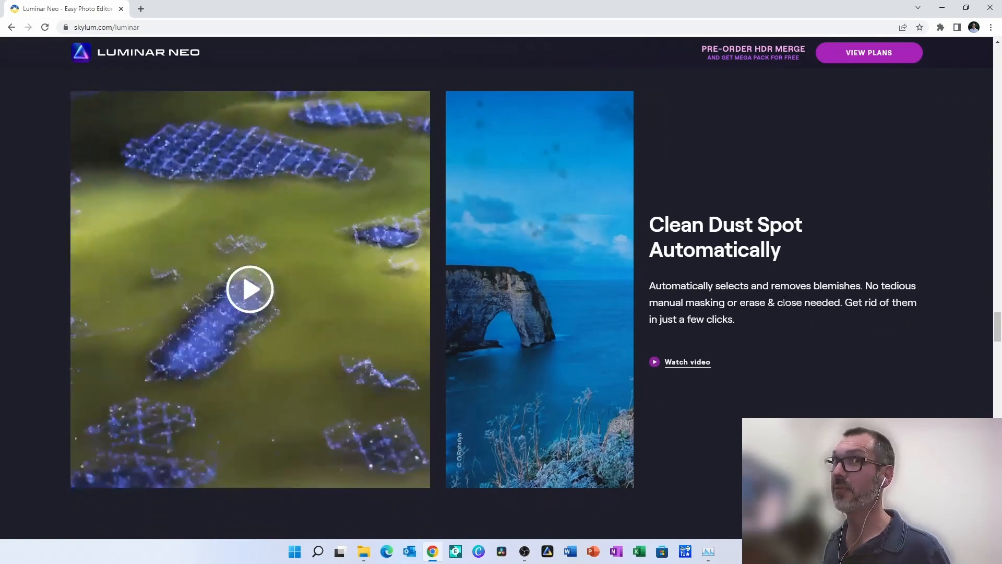
scroll(785, 296, down, 7)
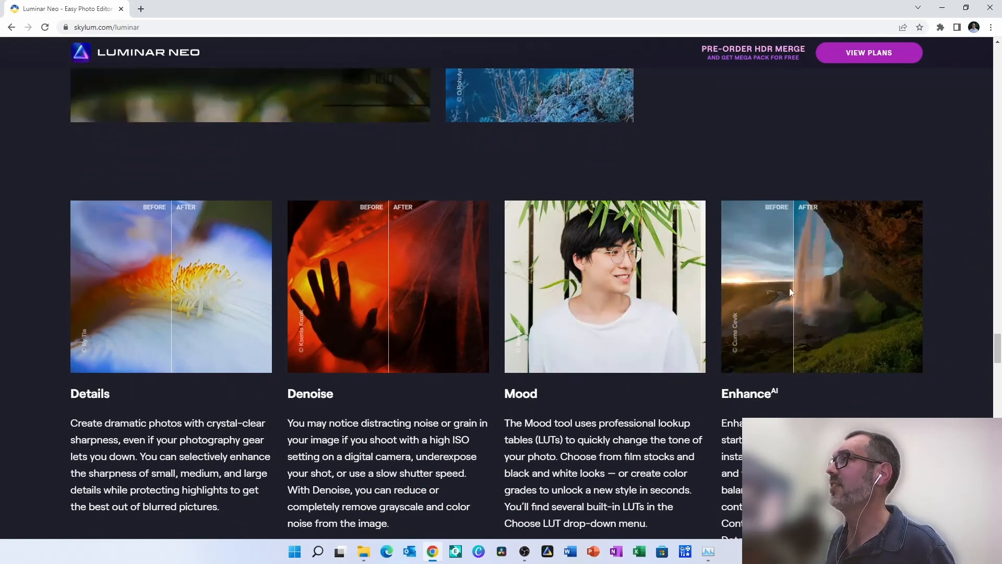
scroll(689, 295, down, 4)
scroll(688, 305, down, 6)
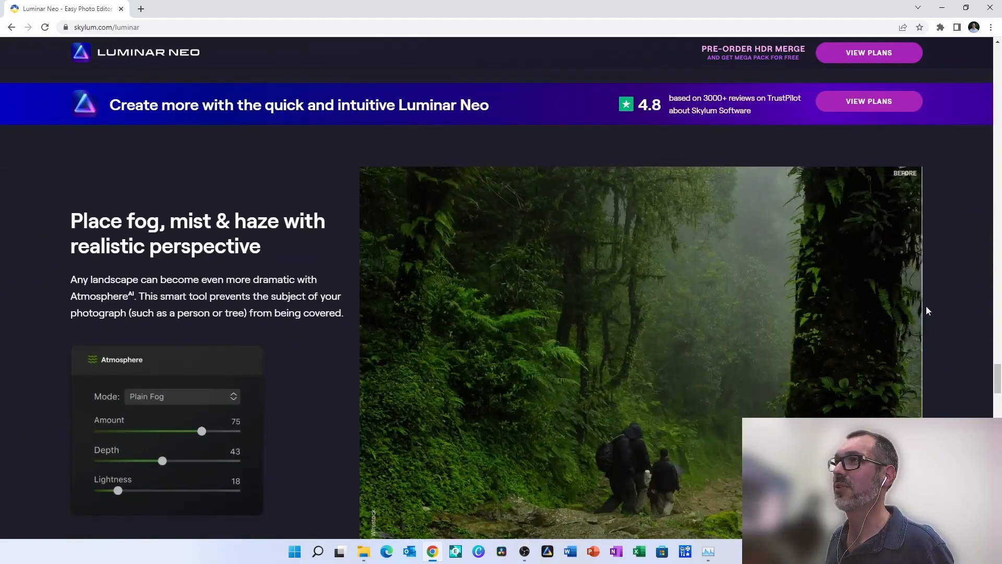
scroll(885, 298, up, 12)
scroll(888, 299, up, 20)
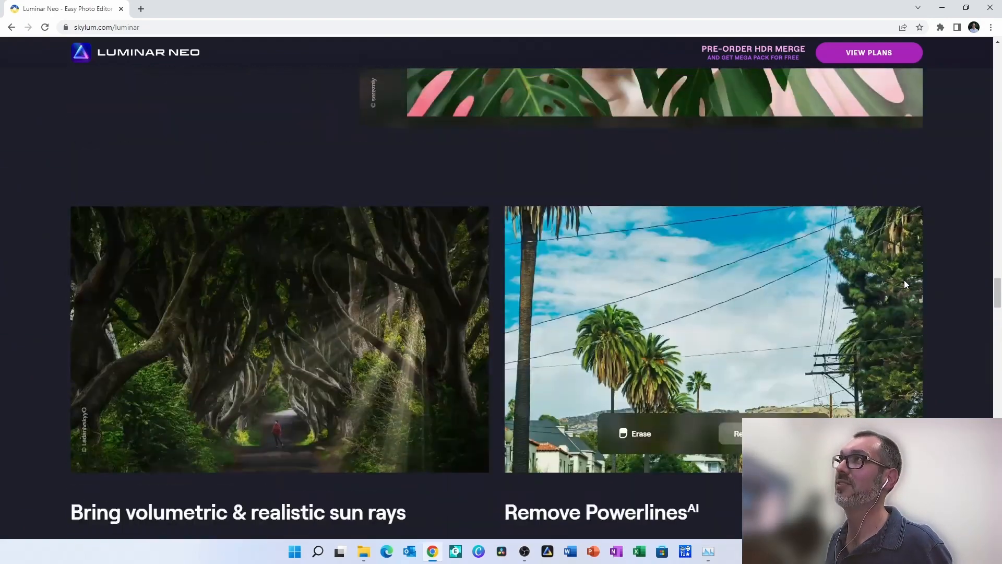
scroll(900, 288, up, 15)
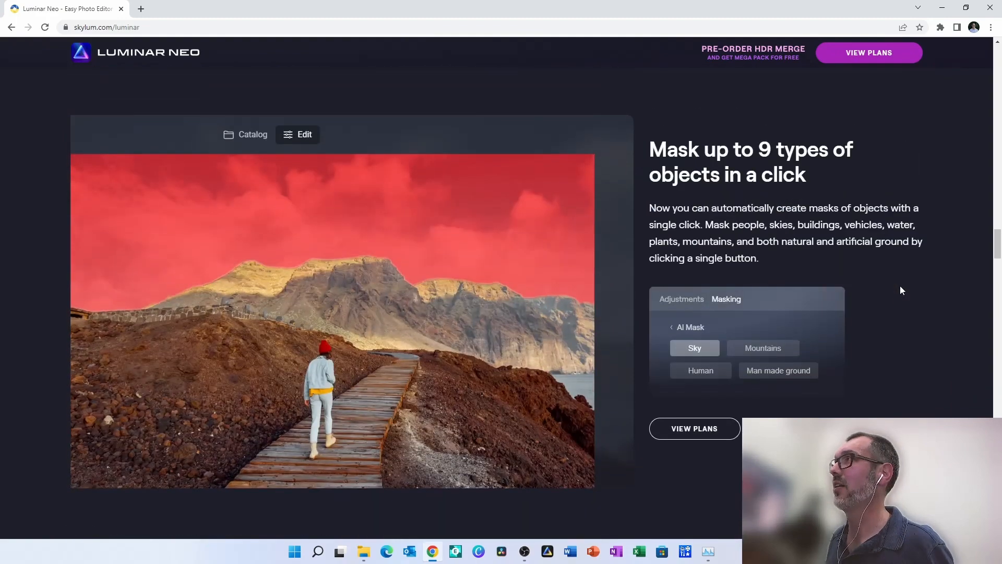
scroll(888, 290, up, 2)
- Switch to Luminar Neo and inspect the face in the close-up portrait sample image at 100% zoom
key(alt+Tab)
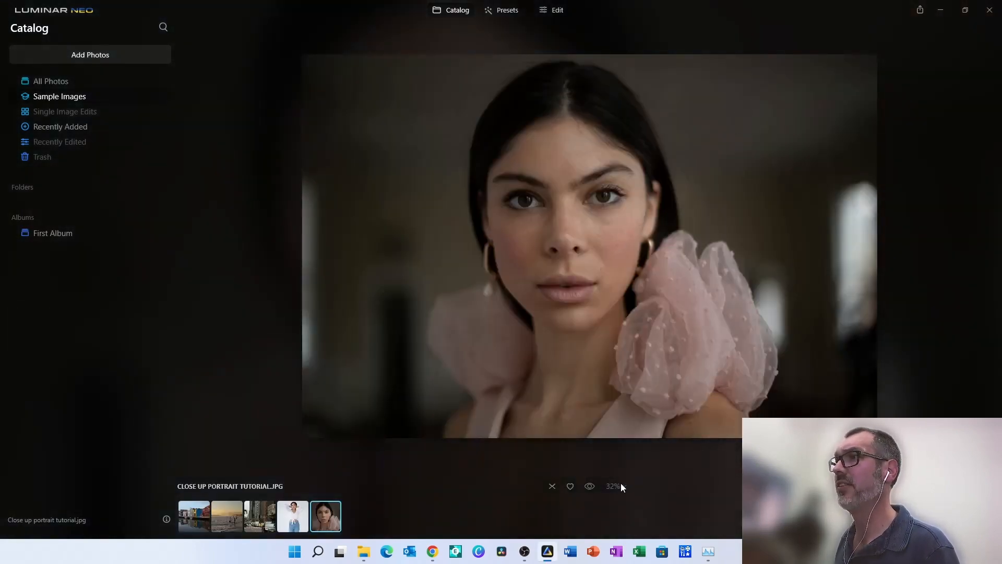
click(583, 180)
drag(502, 182, 611, 257)
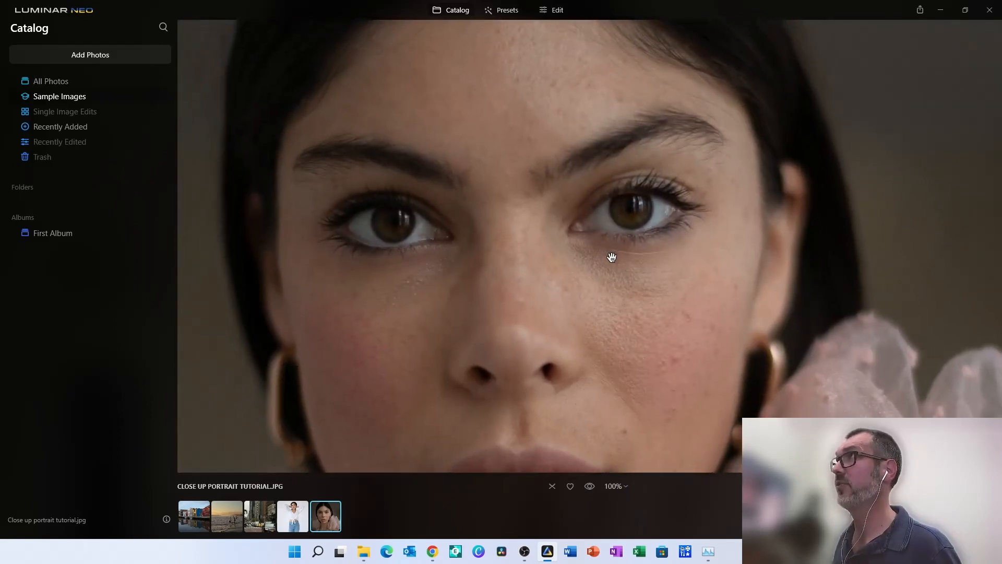
- Fit the whole portrait in view and browse the preset collections from Essentials through Portrait and Lifestyle to Aerial
click(611, 257)
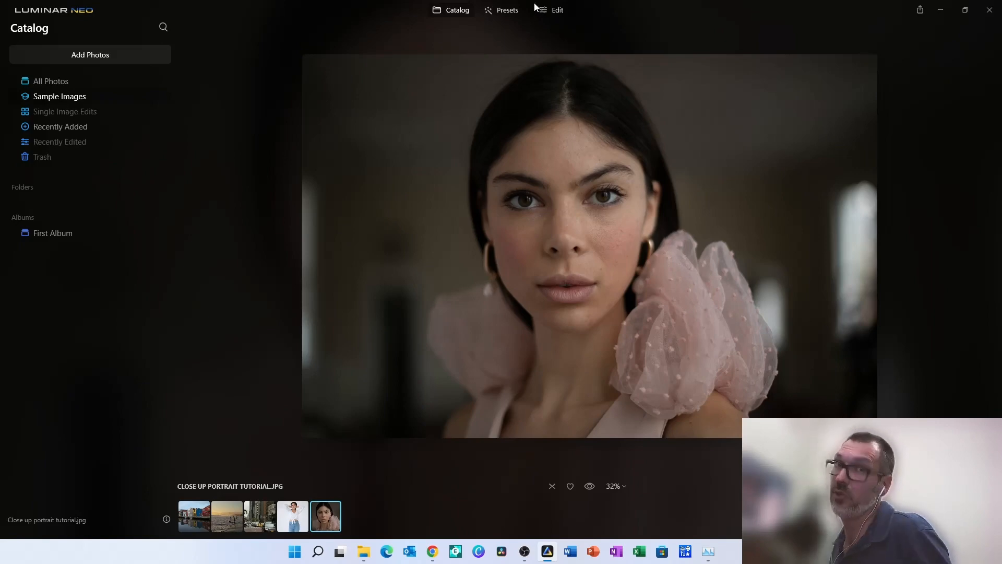
click(506, 10)
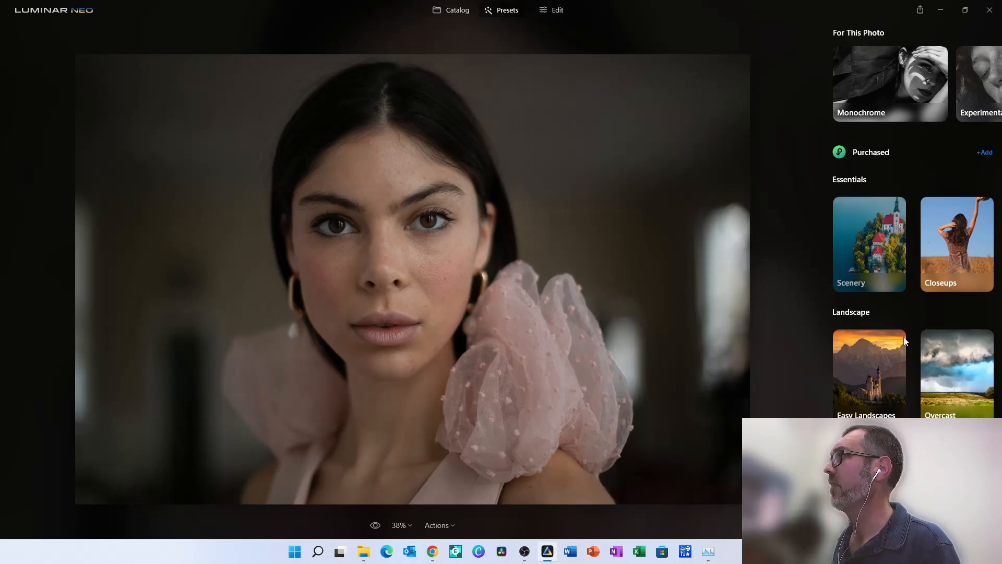
scroll(907, 360, down, 4)
scroll(906, 360, down, 7)
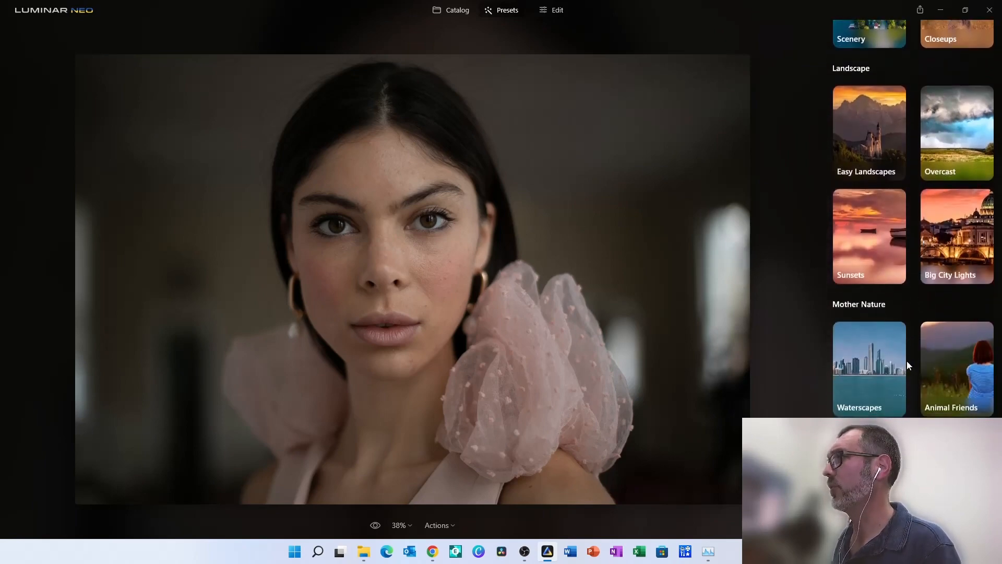
scroll(907, 360, down, 10)
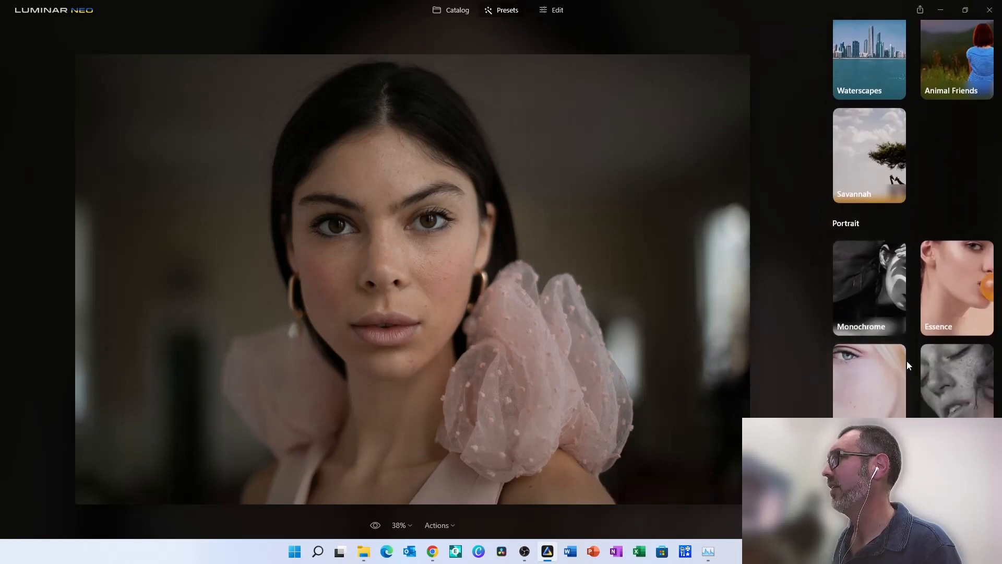
scroll(907, 361, down, 6)
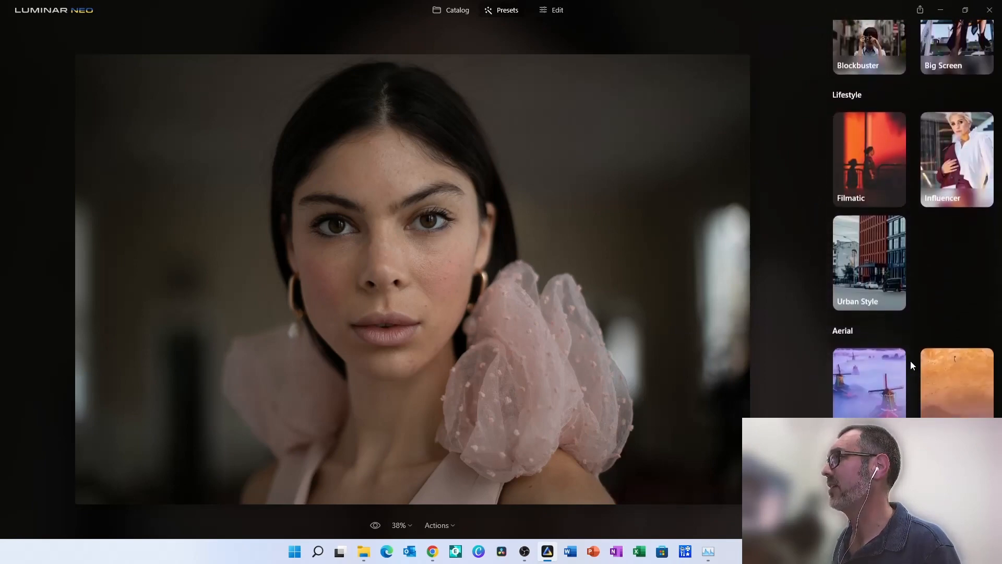
scroll(910, 360, up, 1)
- Try the Matte Noir, Quirky Moe, Nostalgic Haze and Cold Fire presets from the Filmatic collection on the portrait
click(880, 230)
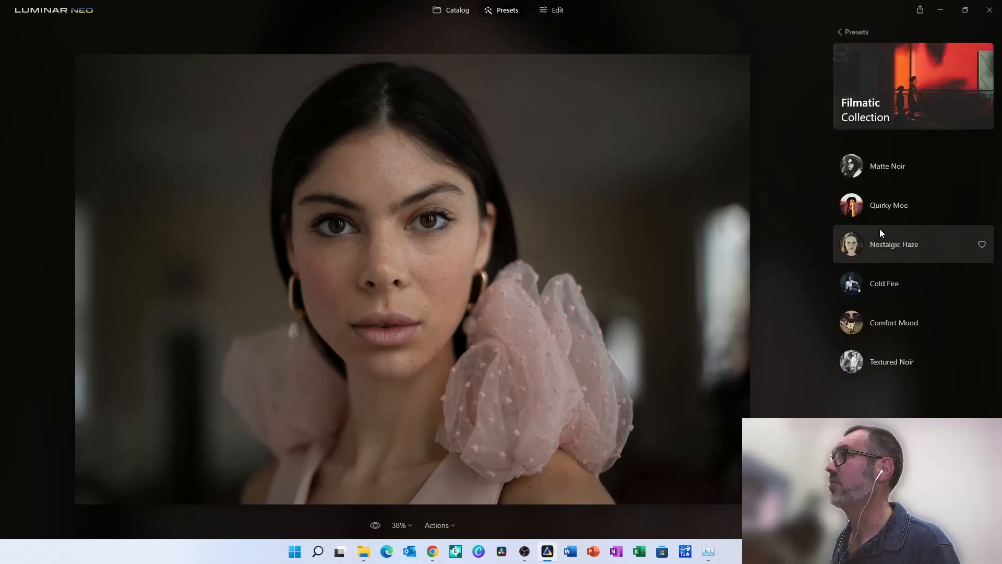
click(902, 168)
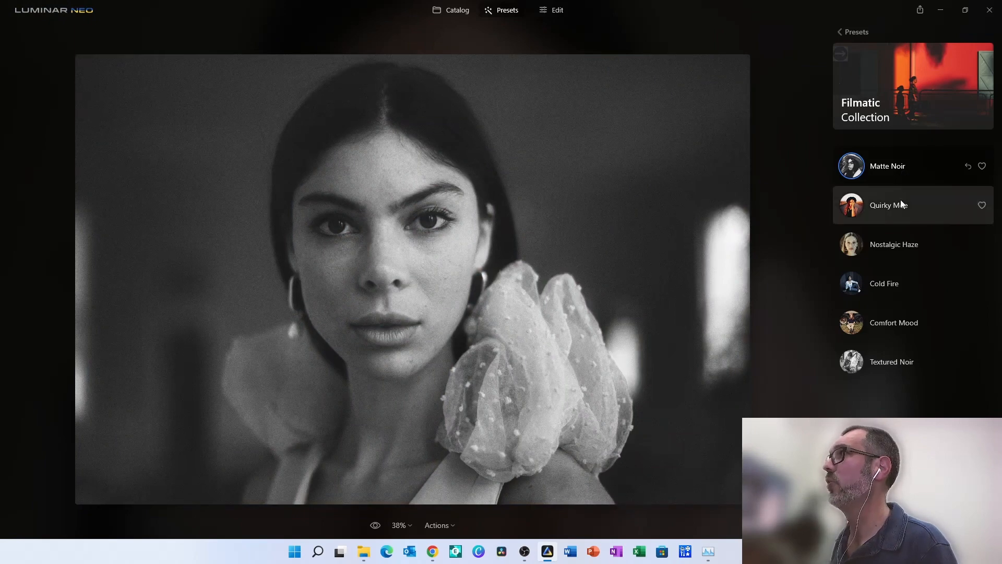
click(917, 206)
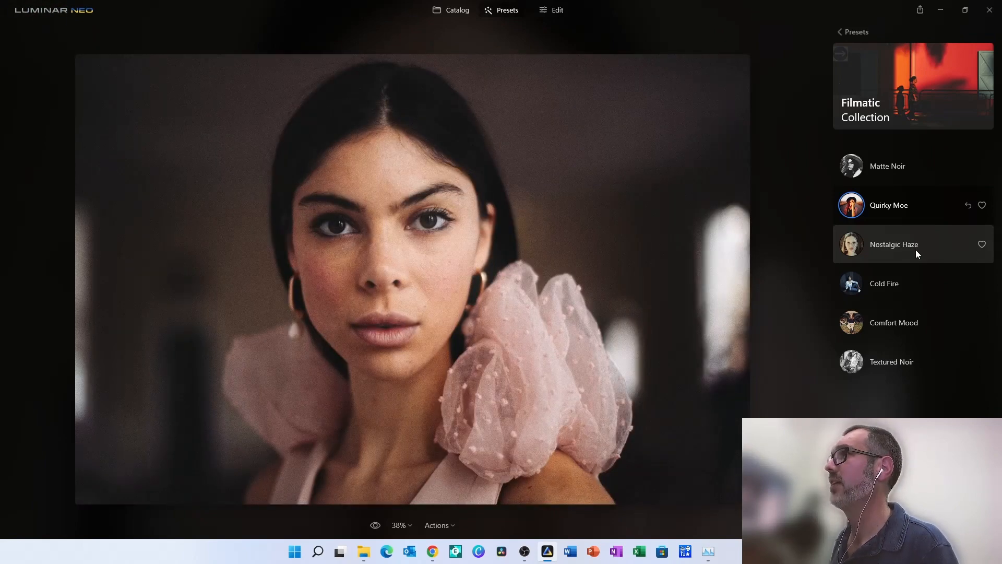
click(917, 253)
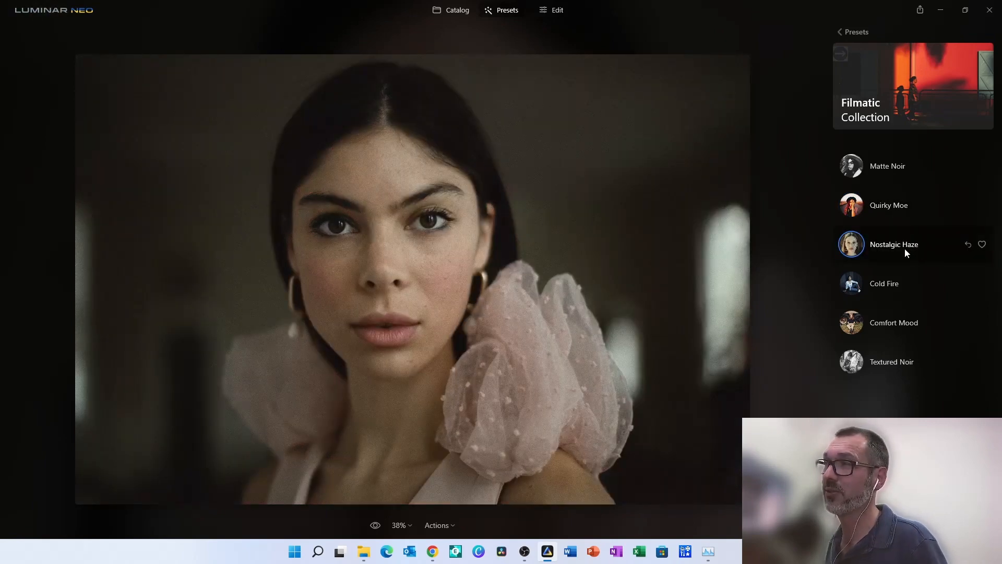
click(898, 285)
key(Escape)
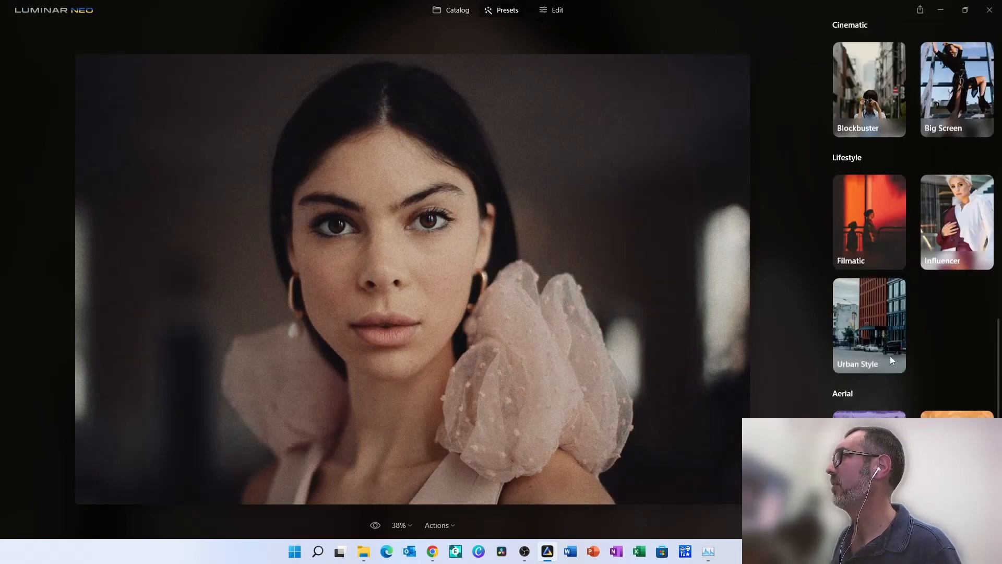
- Apply the Still Frame preset from the Essence collection in the Portrait group to the photo
scroll(888, 315, up, 5)
scroll(887, 315, up, 4)
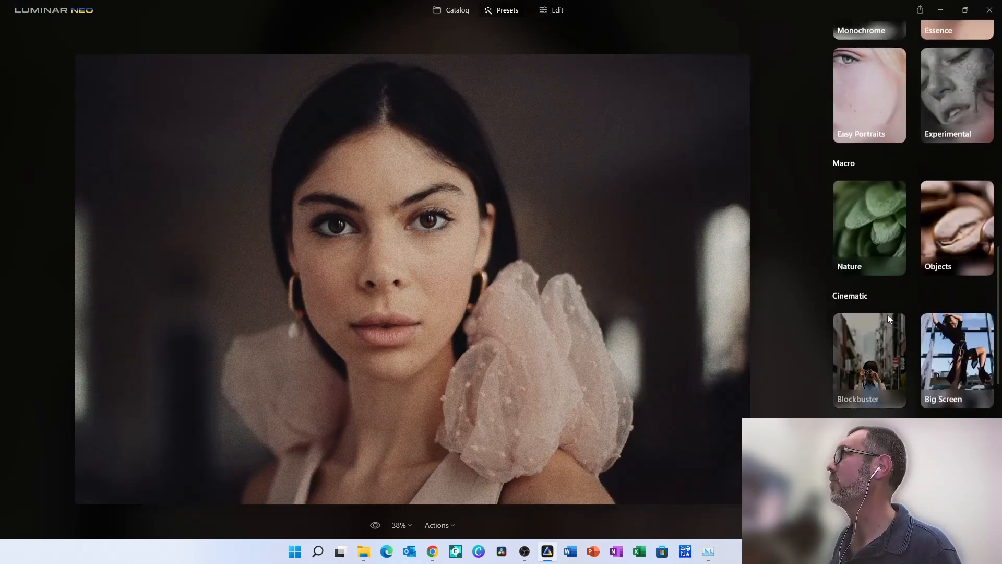
scroll(888, 314, up, 5)
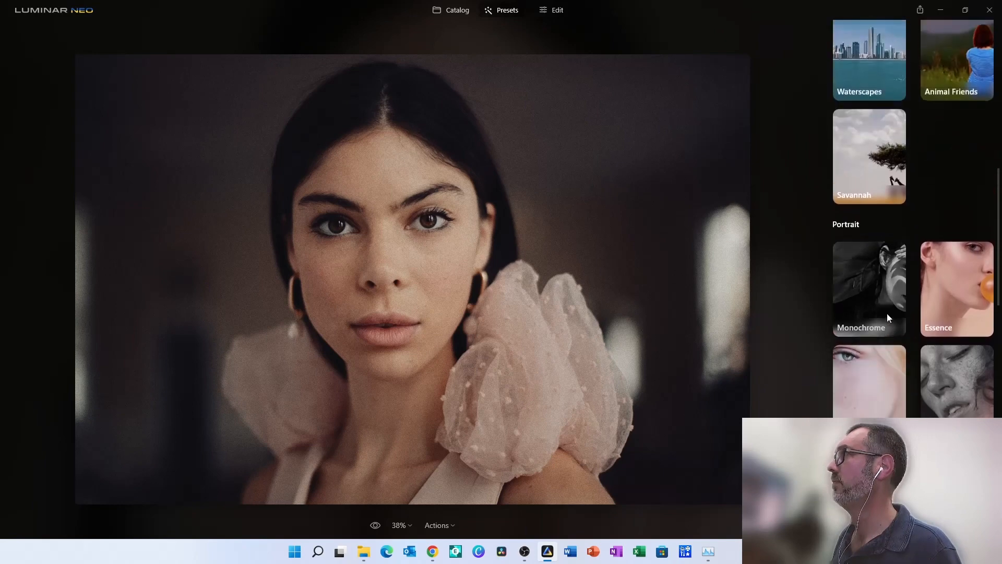
scroll(887, 313, down, 2)
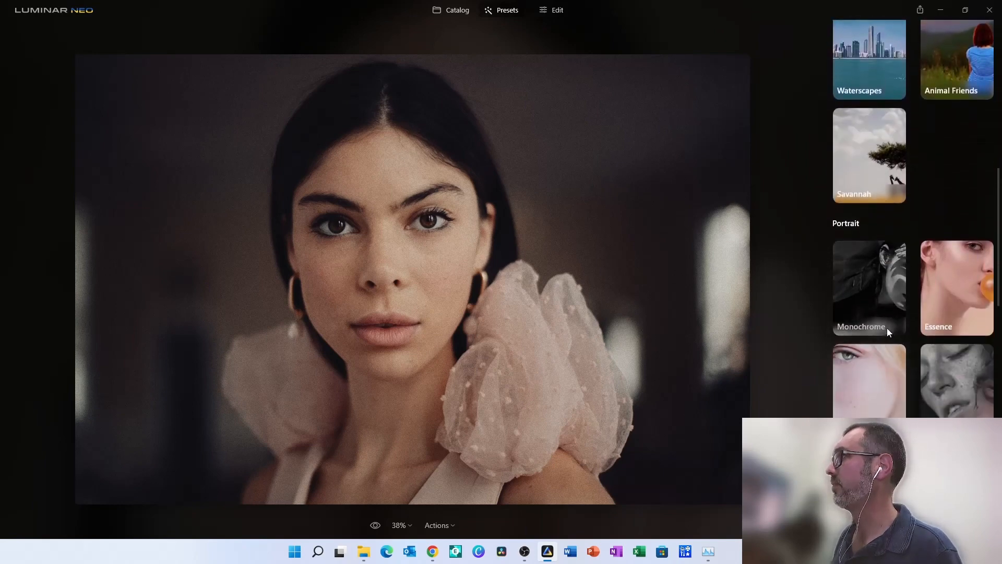
click(947, 294)
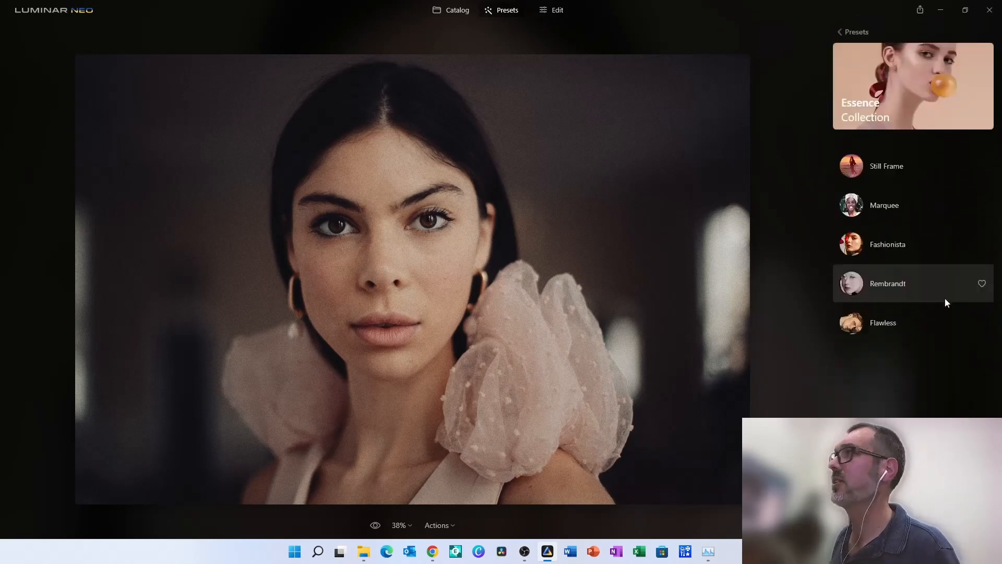
click(930, 170)
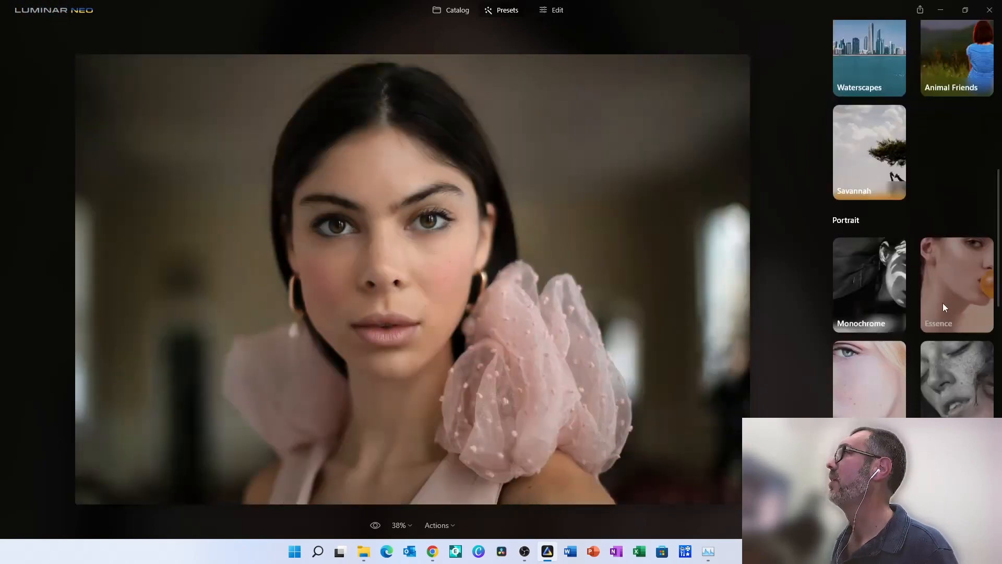
- Look through the Essentials, Landscape and Mother Nature preset collections and check which actions are available for the photo
scroll(943, 304, up, 10)
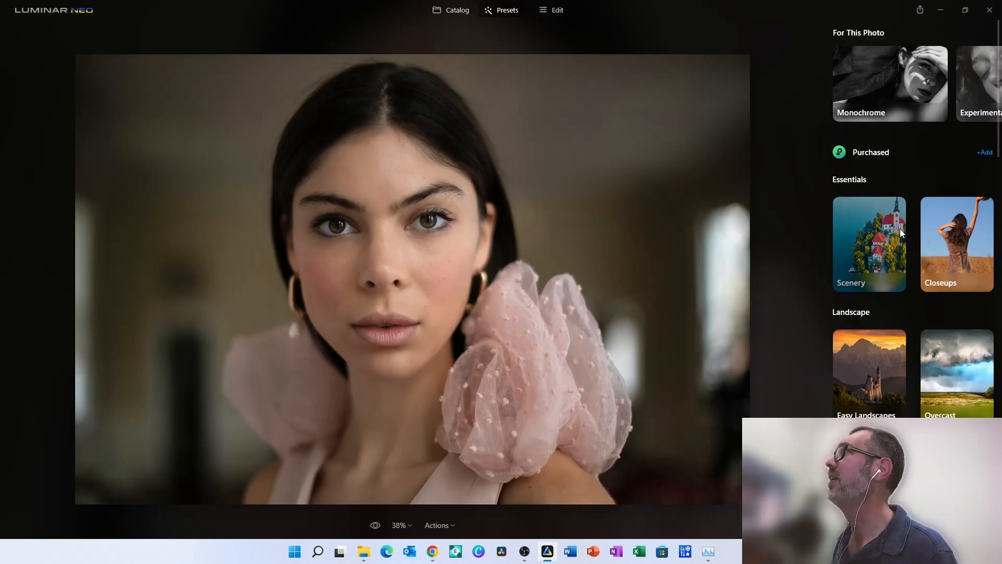
scroll(904, 313, down, 5)
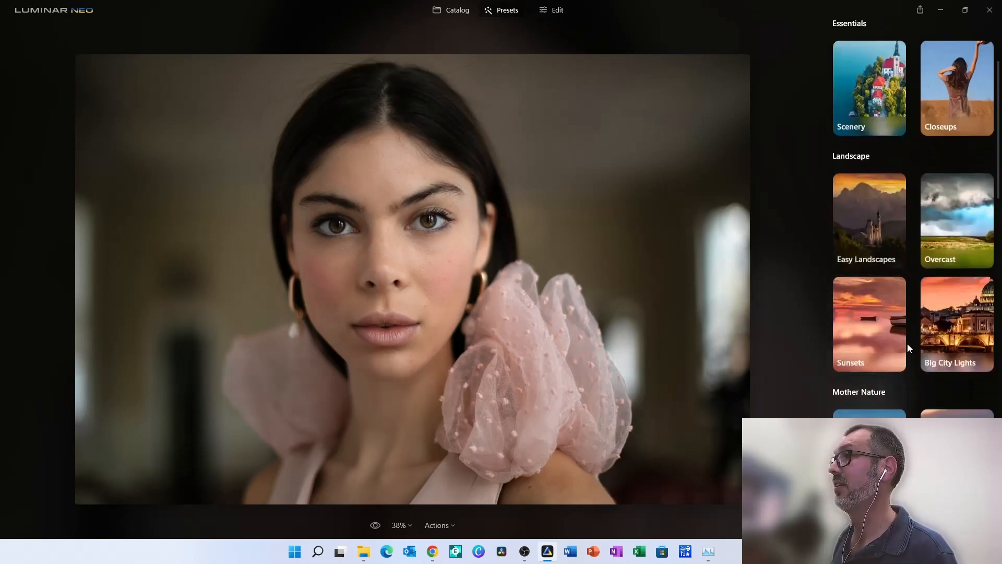
click(453, 526)
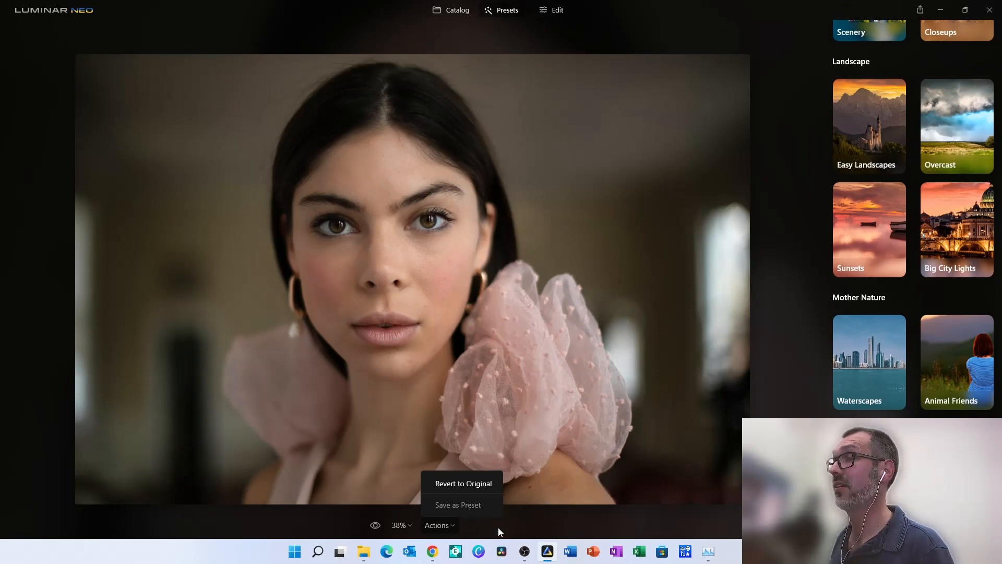
click(530, 529)
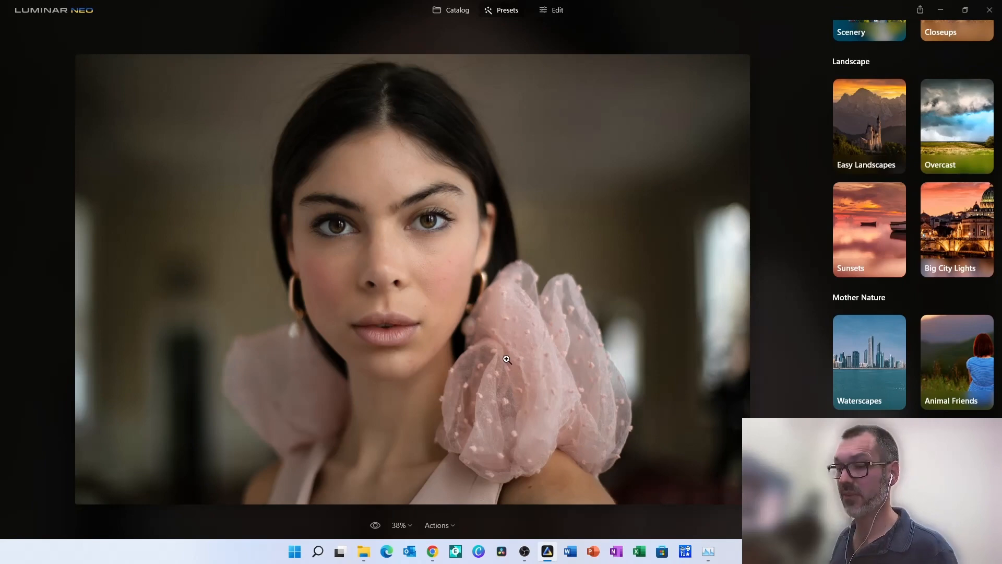
- Open the portrait for editing and look through the Essentials, Creative and Portrait editing tools
click(551, 10)
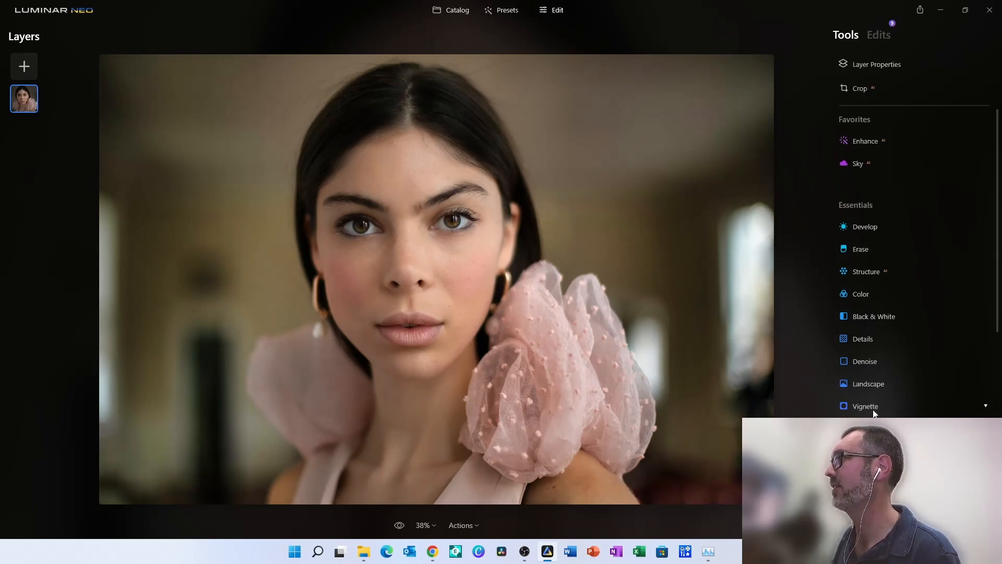
scroll(900, 412, down, 5)
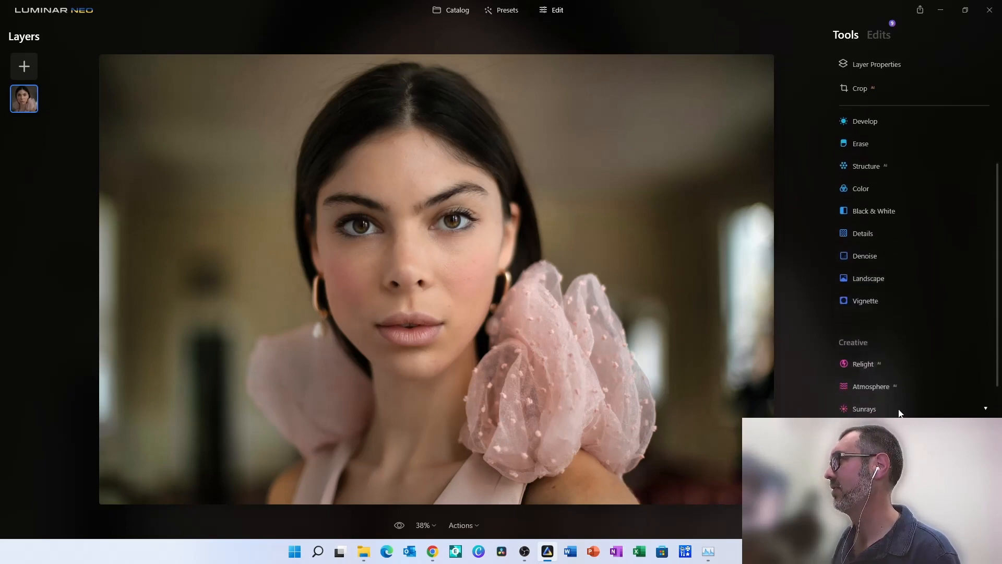
scroll(899, 414, down, 5)
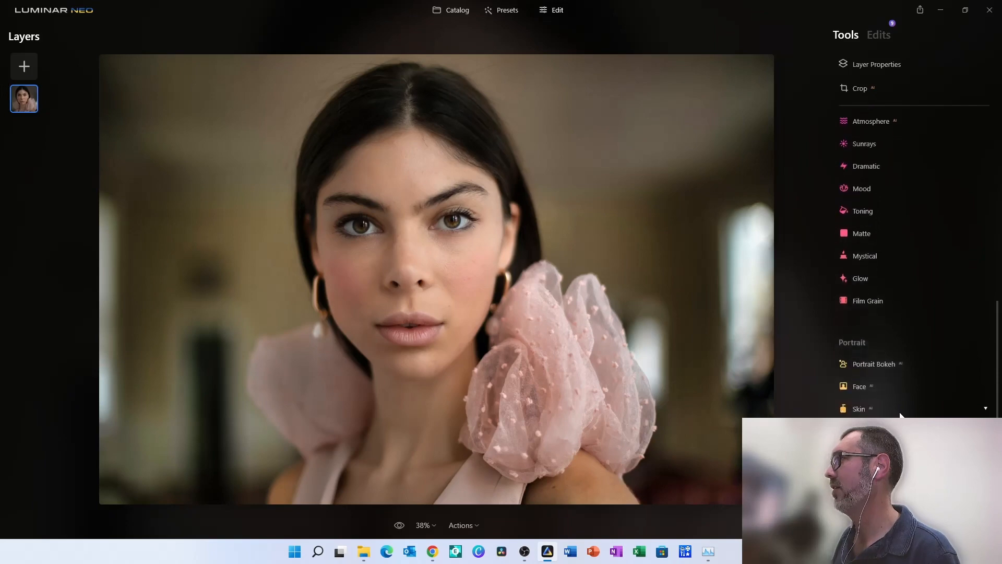
scroll(899, 414, up, 5)
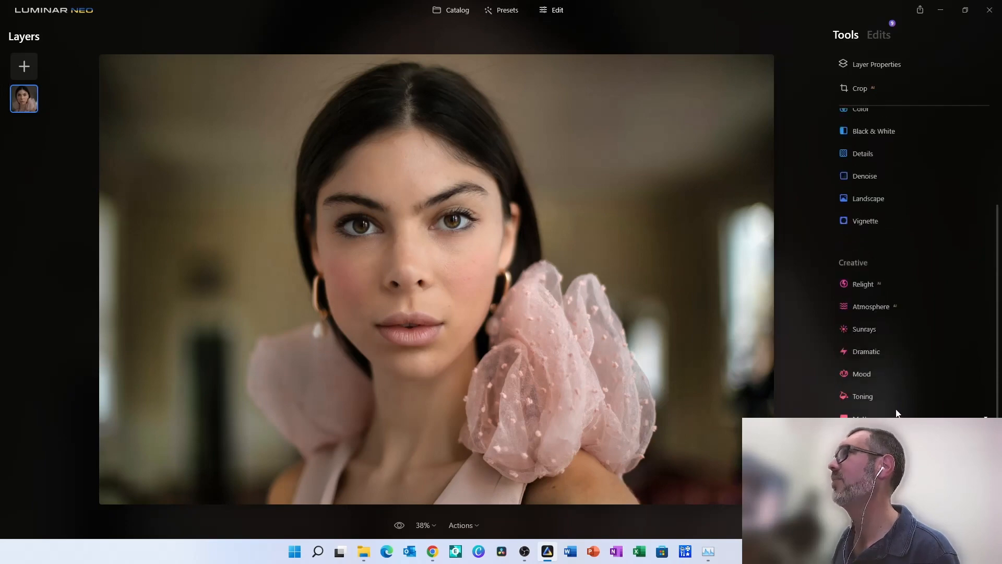
scroll(897, 413, up, 3)
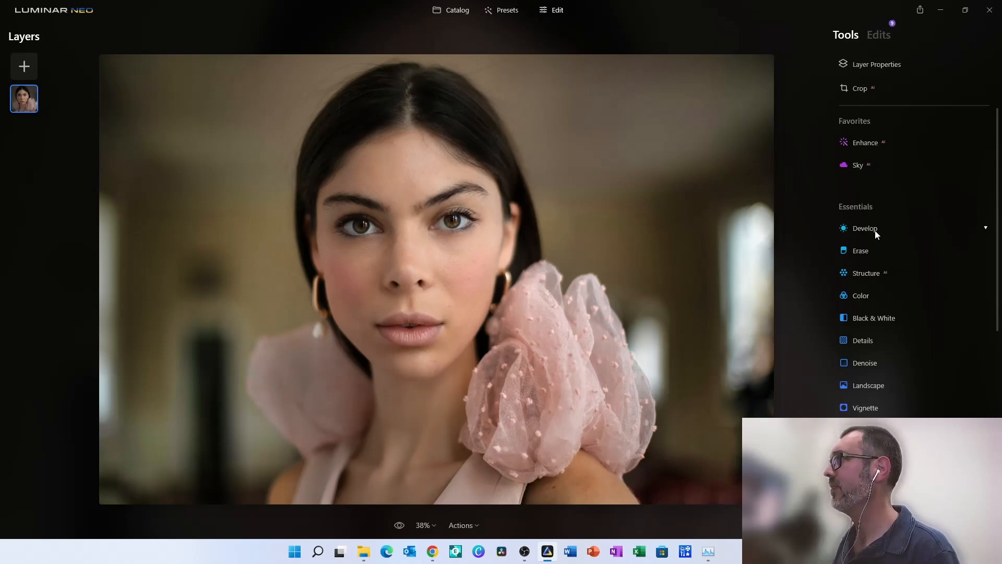
- Try an Exposure of 4.19 on the portrait with the Develop tool, and reset it to 0.00
click(875, 231)
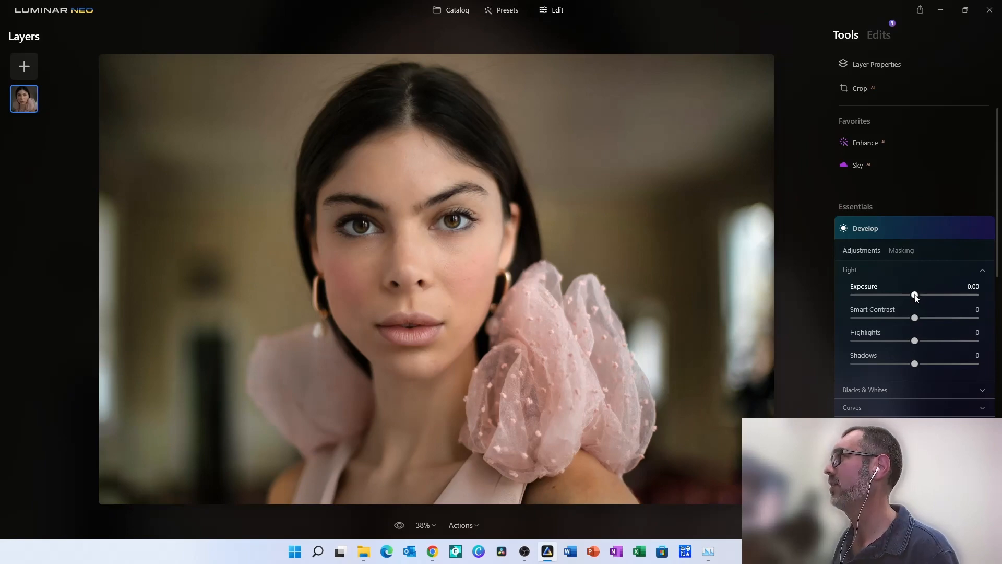
drag(916, 295, 967, 295)
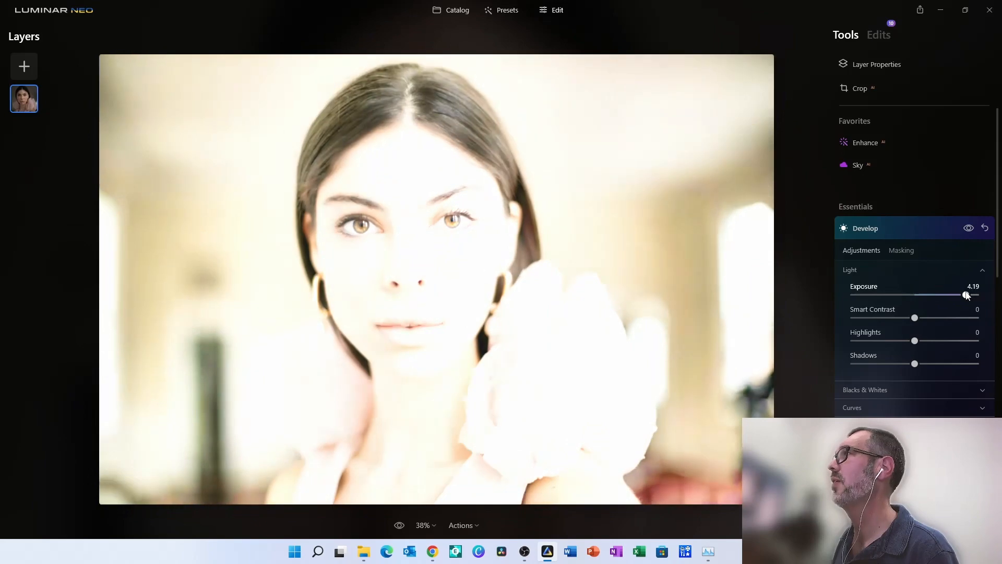
double_click(873, 288)
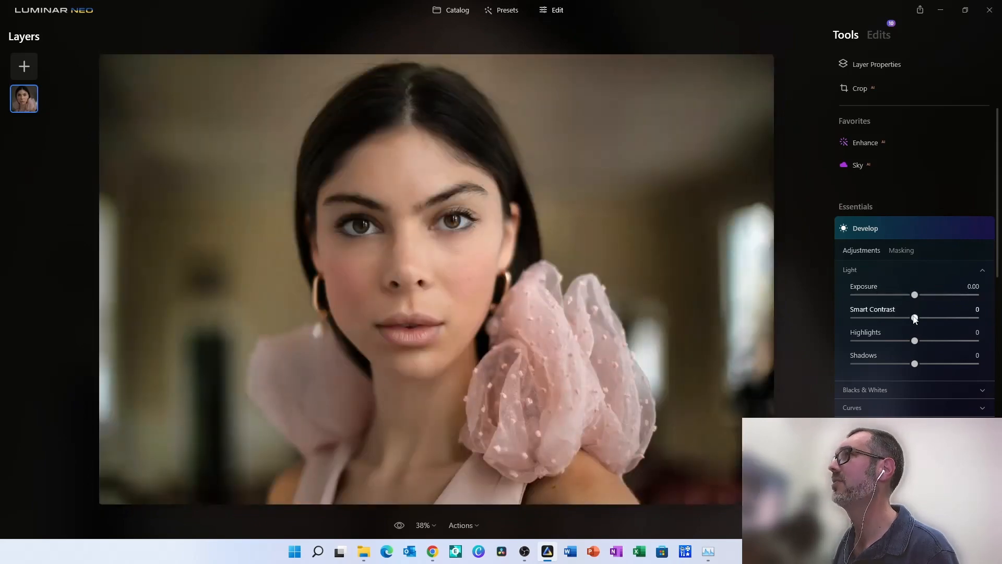
- Try Smart Contrast values of 51 and -30 on the portrait, and reset the setting to 0
drag(915, 319, 946, 320)
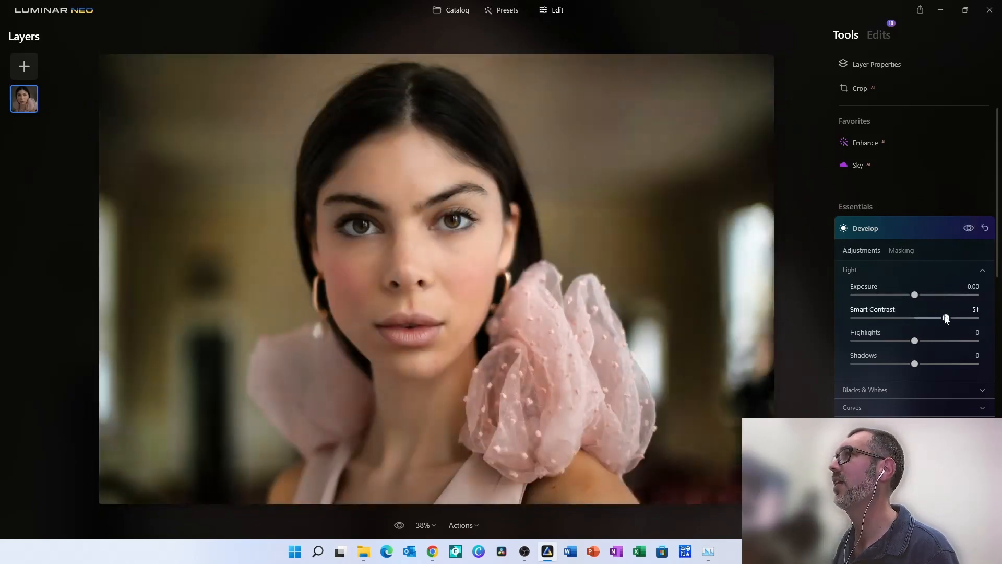
click(897, 317)
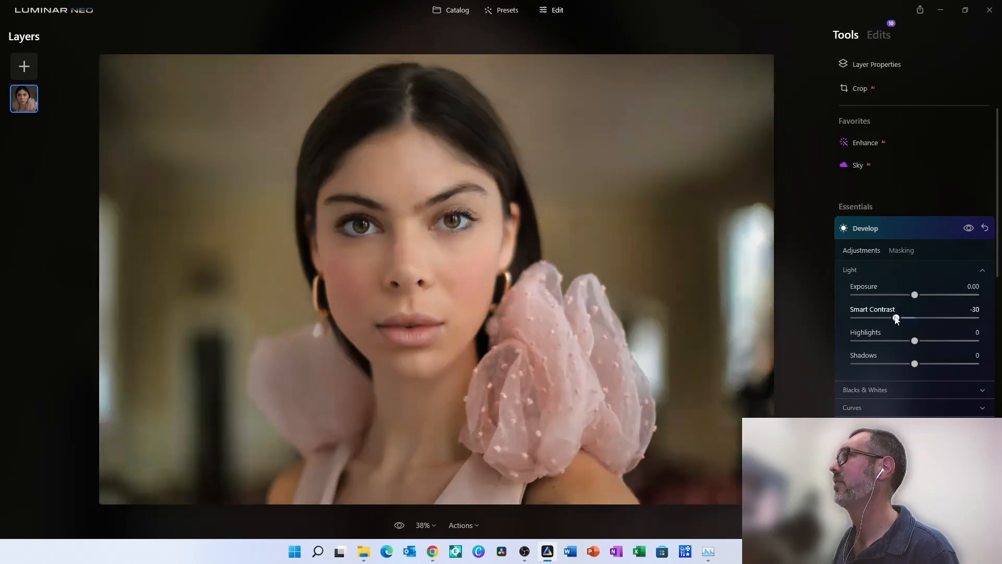
double_click(877, 311)
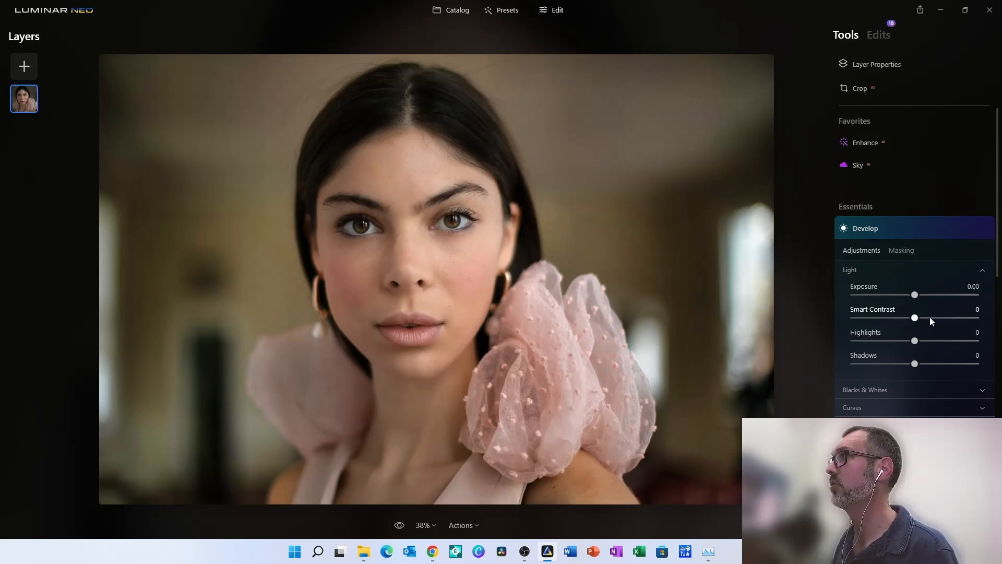
- Collapse the Develop tool and display the histogram for the portrait
scroll(777, 217, up, 2)
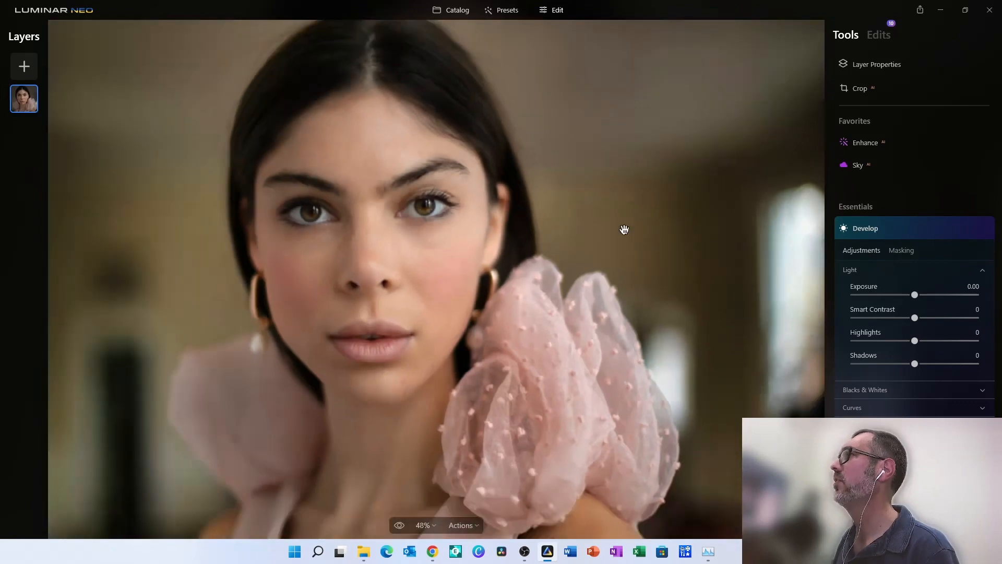
scroll(625, 229, down, 2)
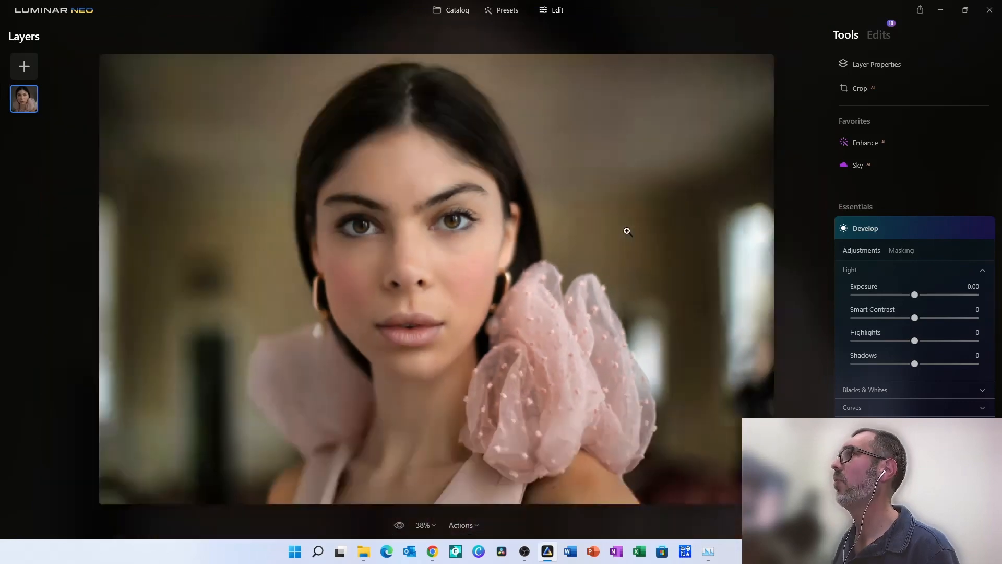
click(886, 227)
scroll(768, 225, up, 2)
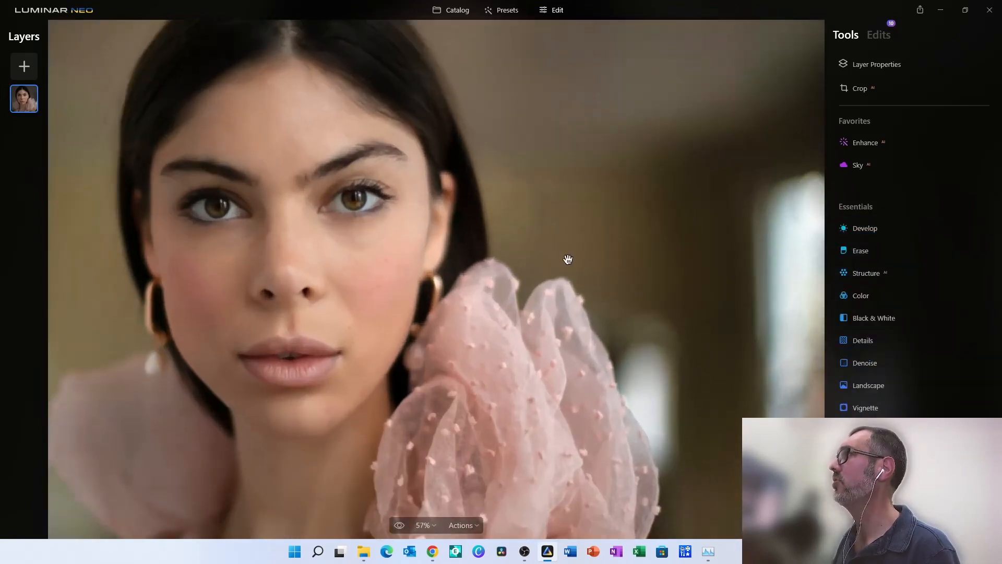
scroll(568, 260, down, 2)
right_click(539, 203)
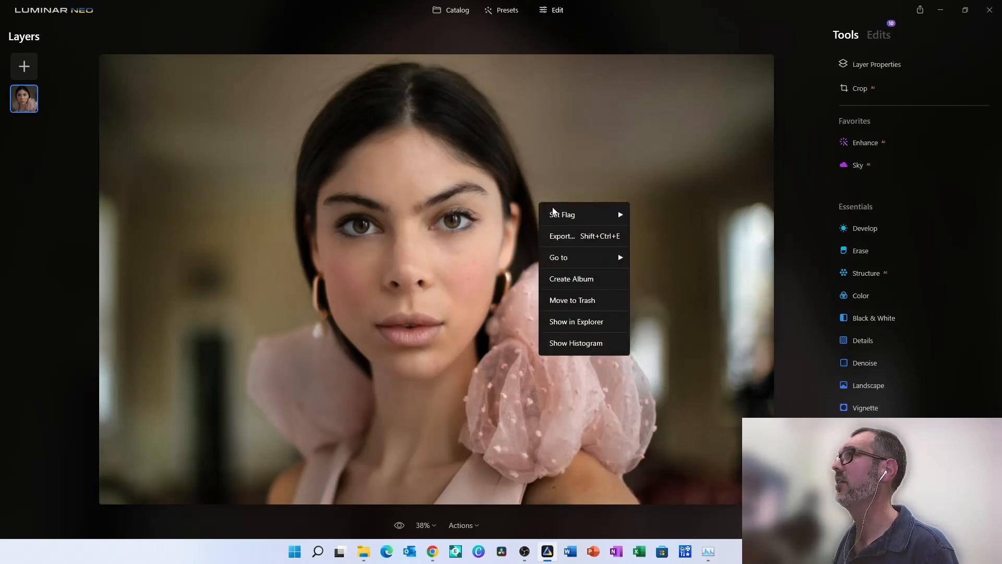
click(578, 345)
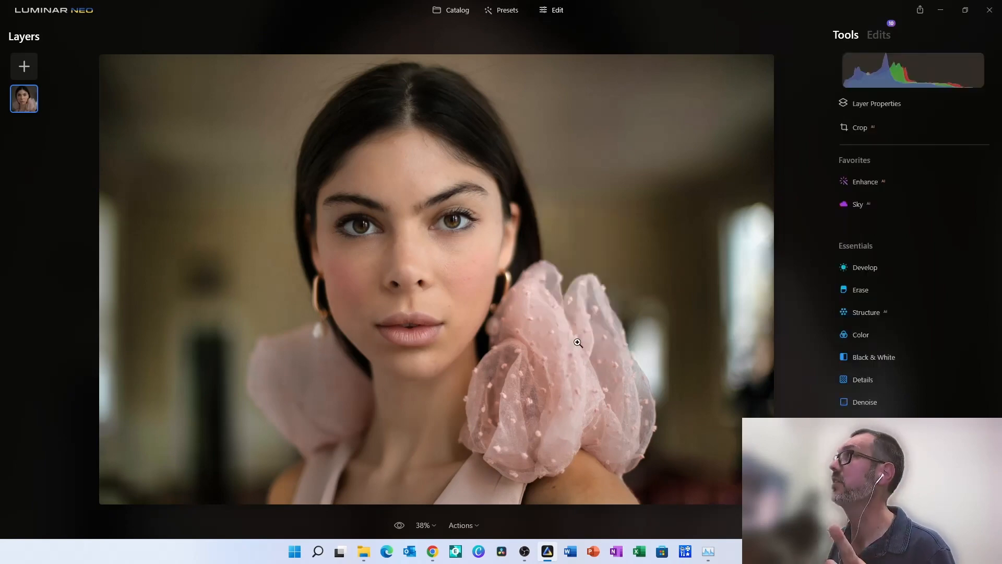
- Turn on the shadow clipping warning, try a Develop Smart Contrast of 33 and a higher value, and reset it to 0
click(900, 270)
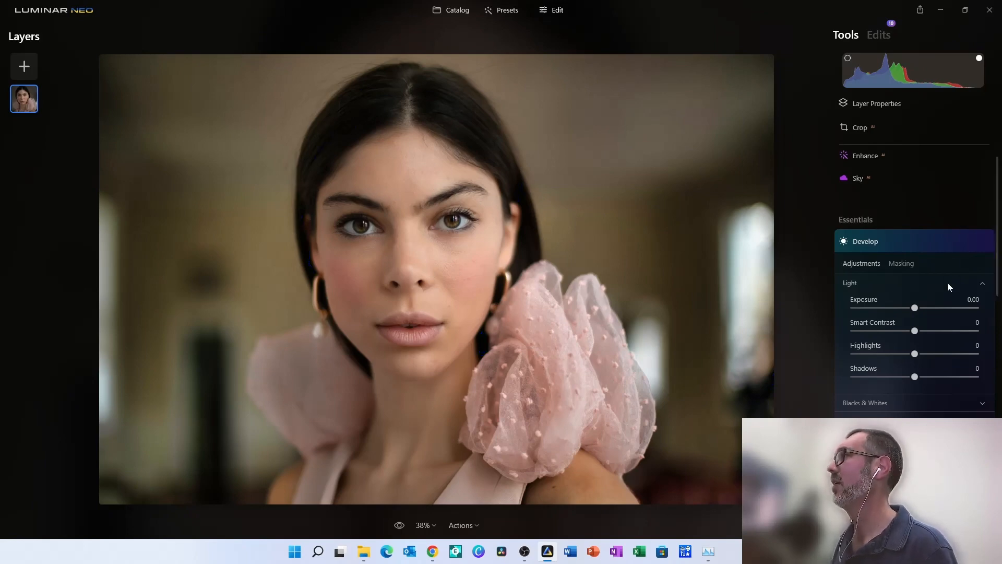
click(935, 331)
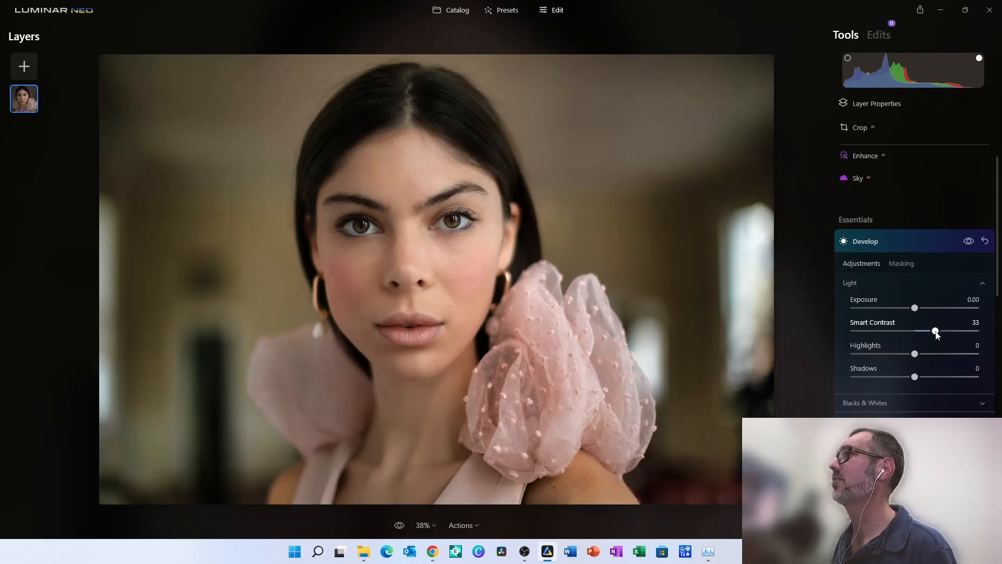
click(848, 58)
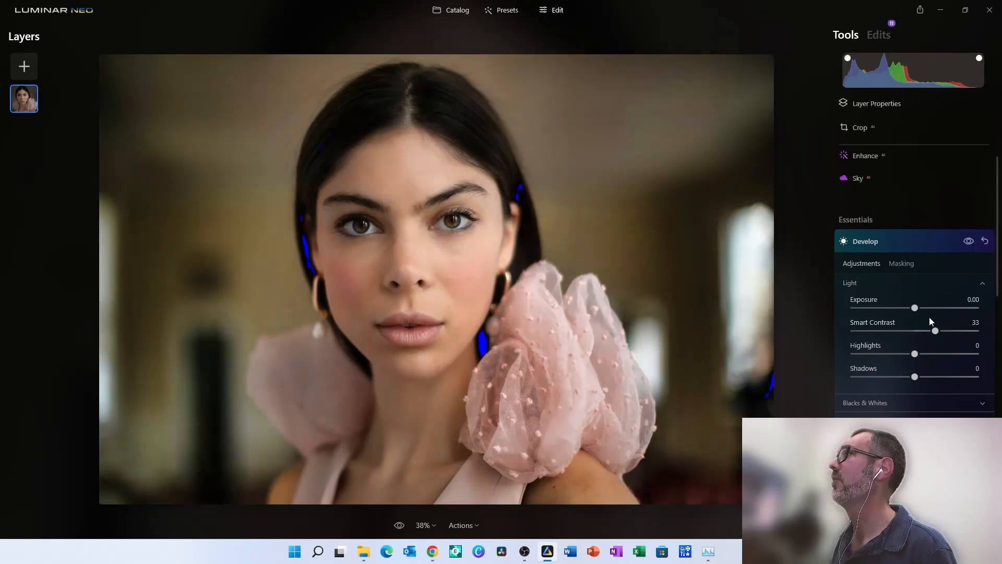
double_click(892, 325)
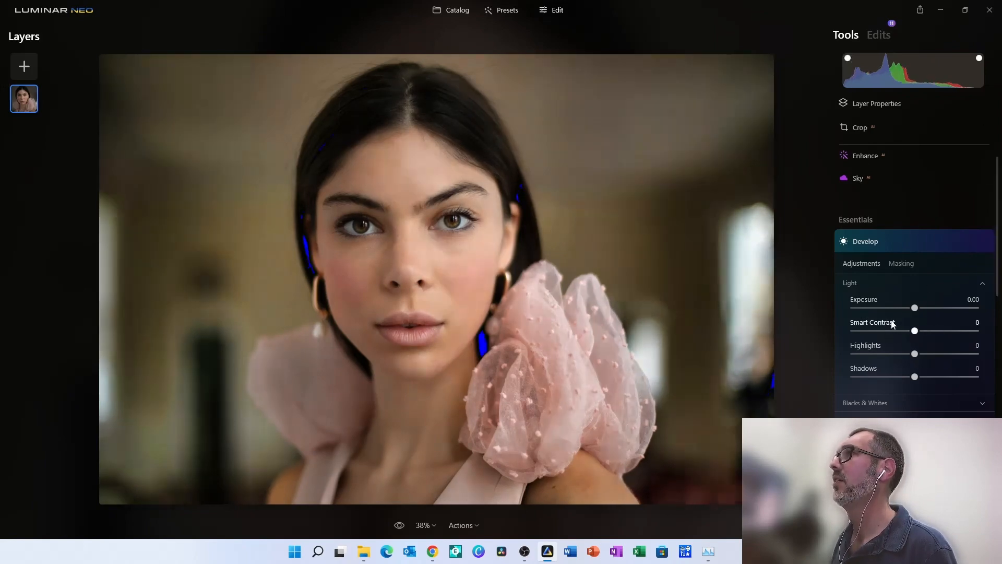
drag(918, 330, 952, 331)
double_click(888, 326)
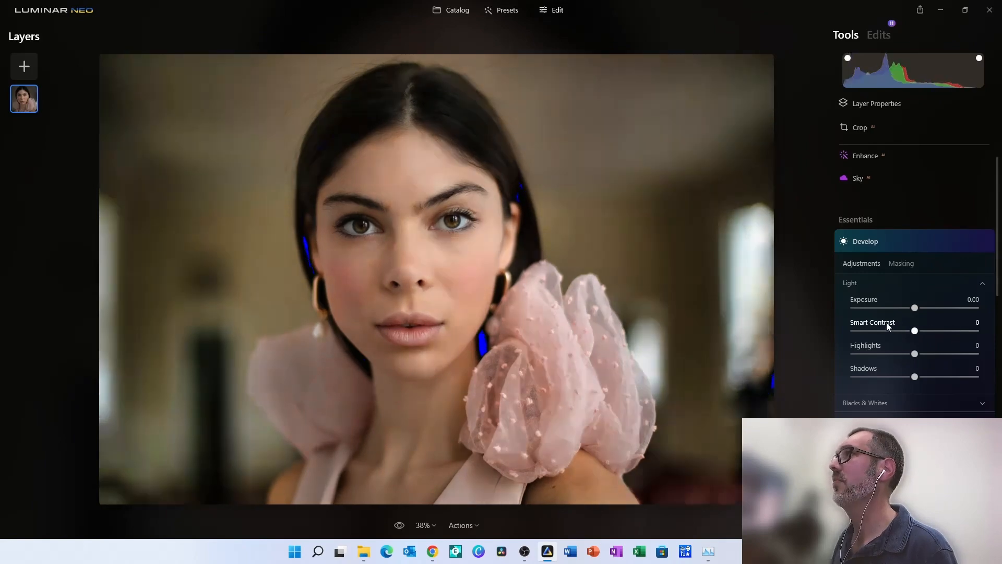
- Set Smart Contrast to 22 and Shadows to 33 on the portrait, trying a Shadows value of -64 along the way
click(930, 330)
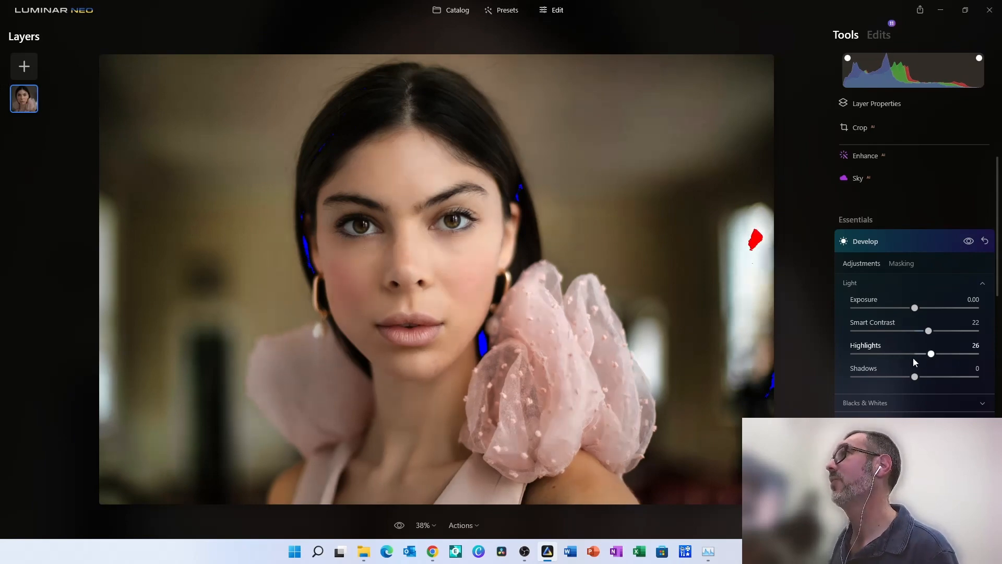
drag(915, 377, 875, 376)
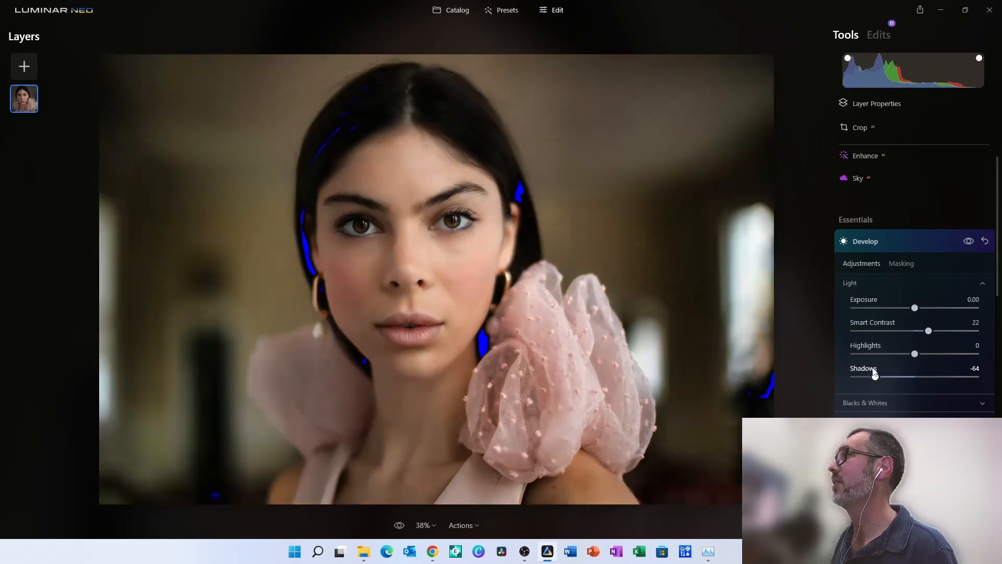
double_click(875, 377)
click(932, 377)
- Try a Blacks value of -63 in the Develop tool's Blacks & Whites settings, and reset it to 0
scroll(908, 345, down, 2)
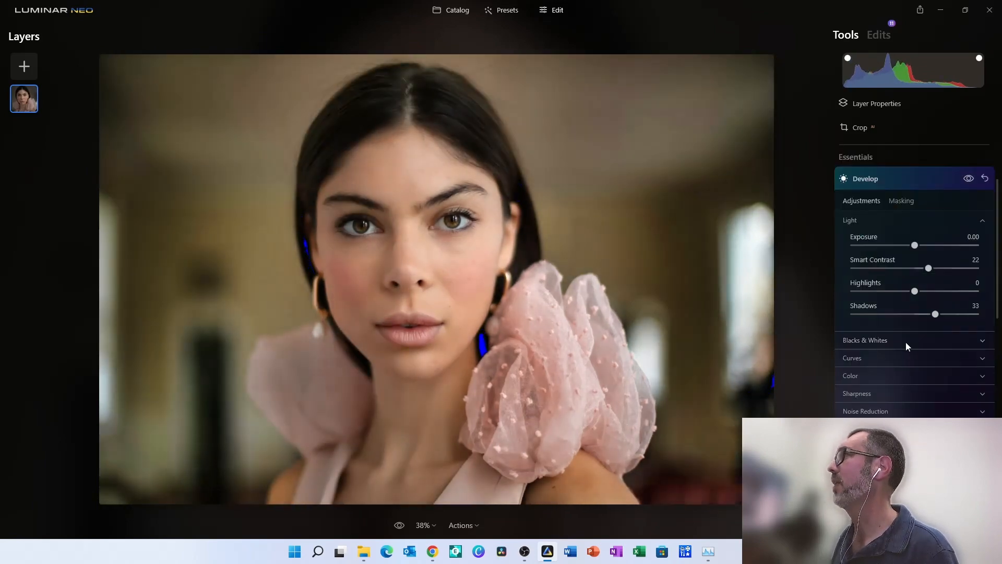
click(909, 342)
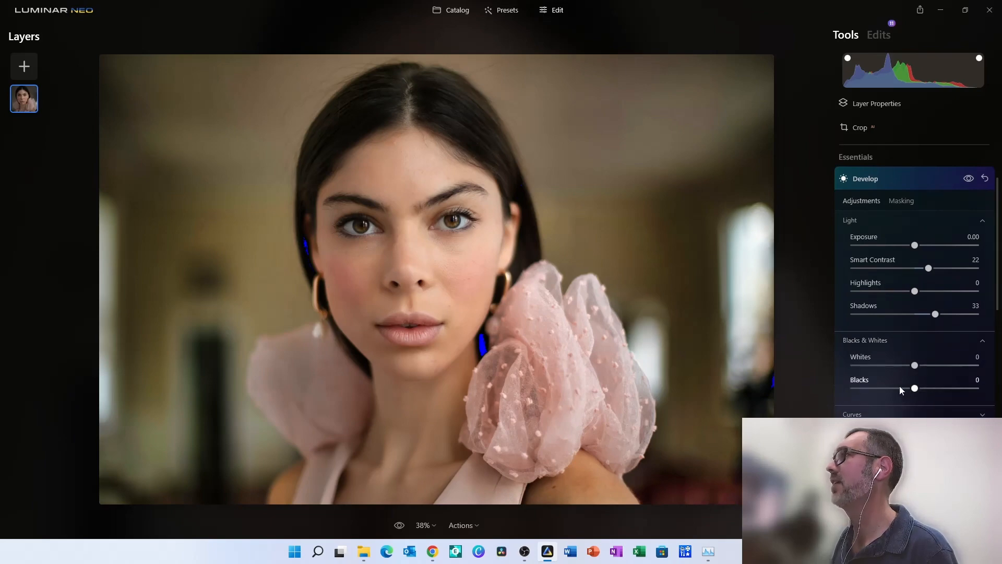
drag(900, 386, 878, 389)
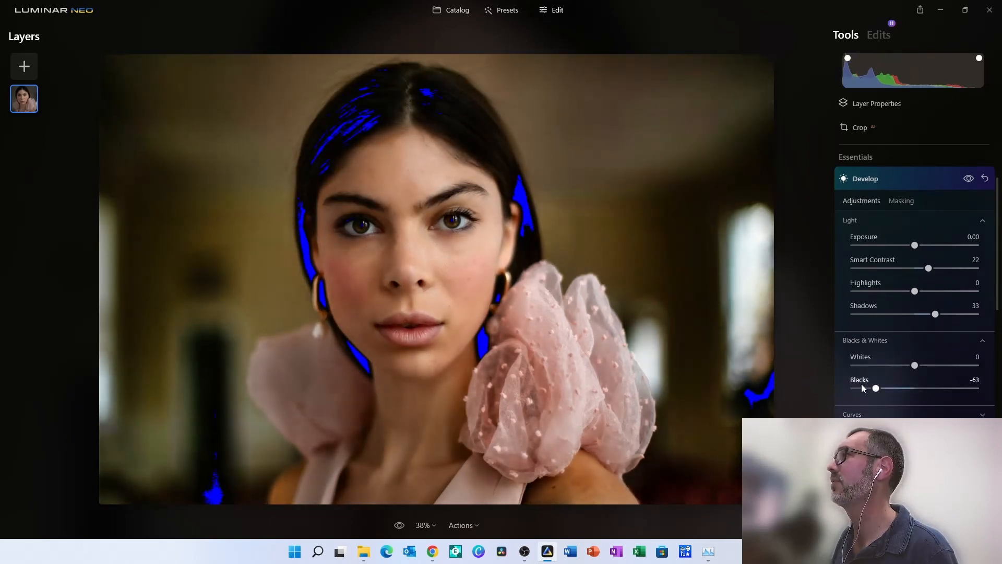
double_click(901, 387)
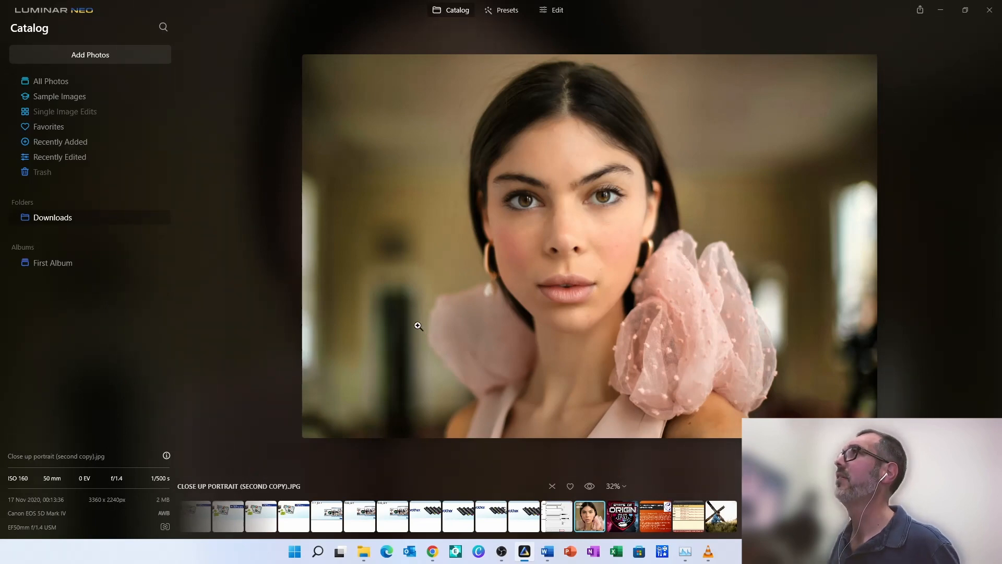
- Reopen the portrait for editing, try a Luminosity Denoise of 39, and reset it to 0
click(556, 14)
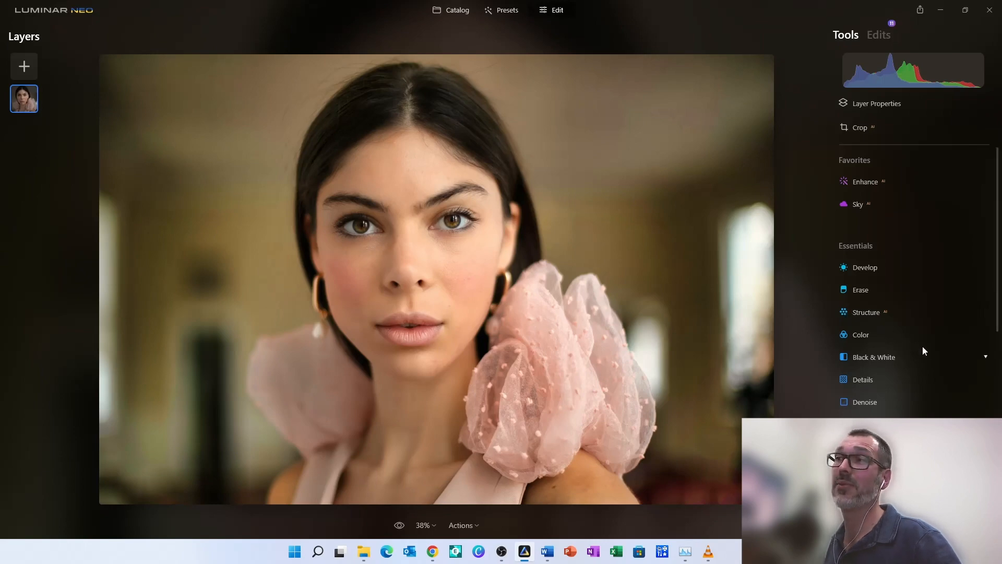
scroll(935, 358, down, 3)
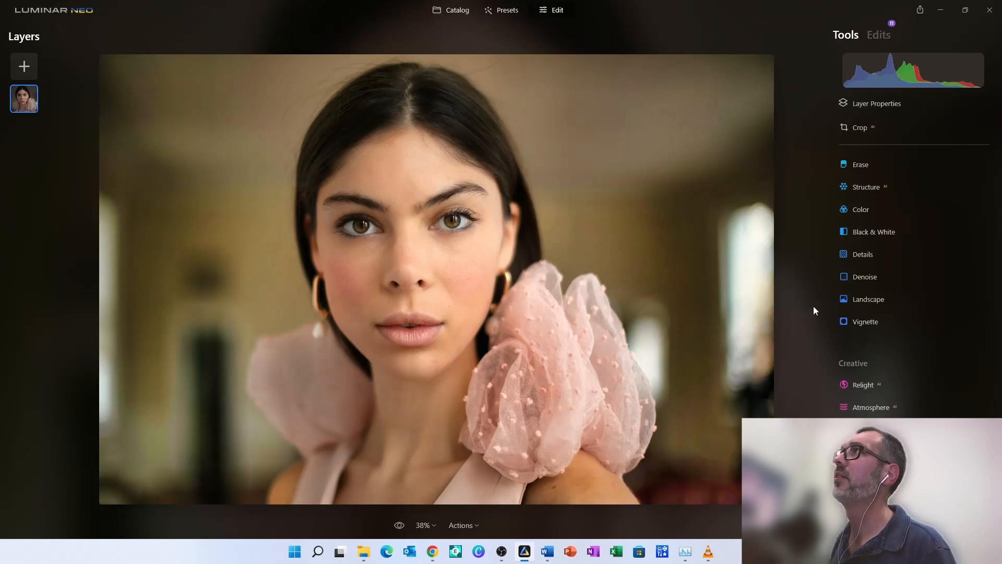
click(887, 281)
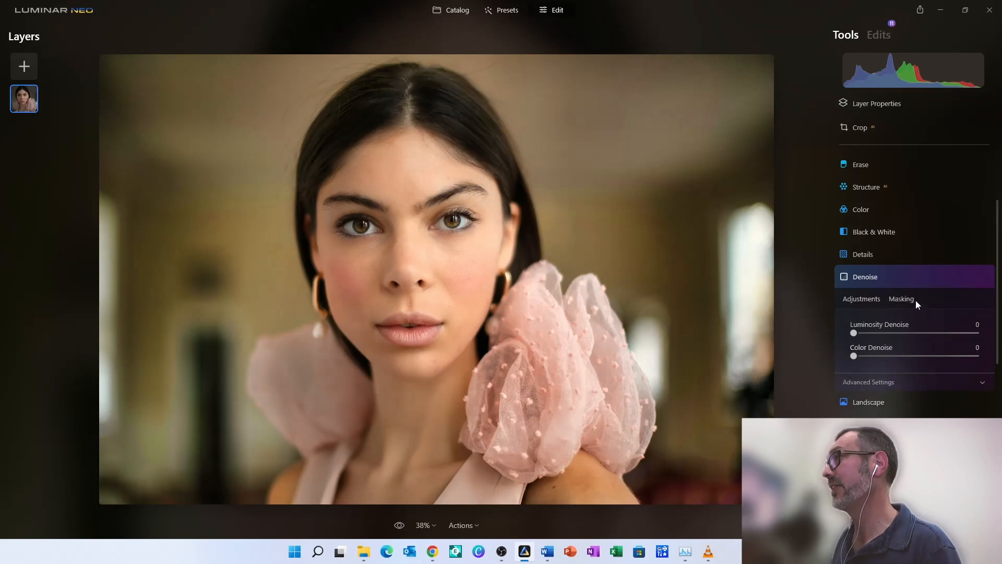
mouse_move(907, 333)
mouse_down()
mouse_move(892, 332)
mouse_move(912, 334)
mouse_up()
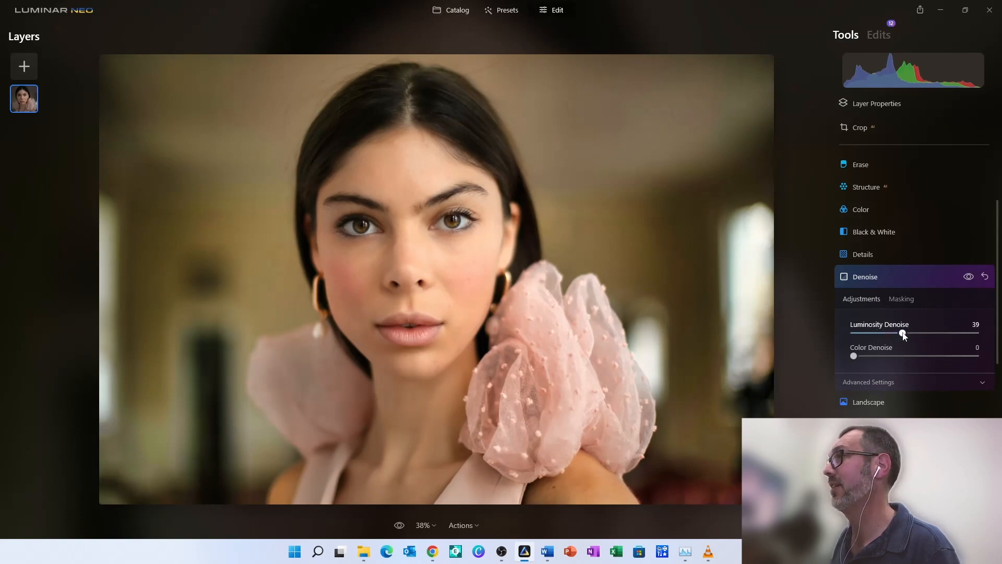
click(854, 333)
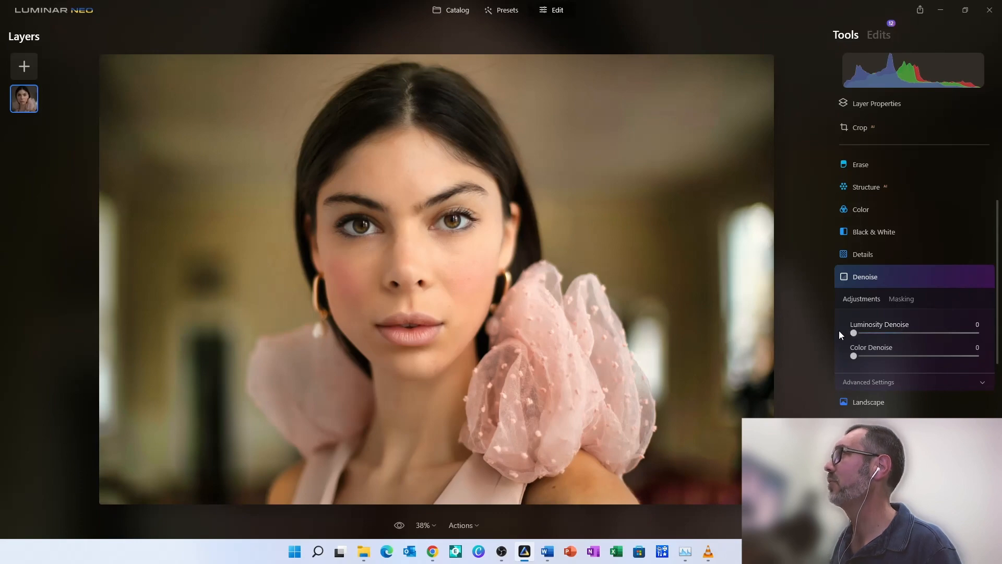
click(904, 285)
- Try the Erase tool's Select and Deselect modes, painting a size 20 brush selection over the eye on the portrait's right side
click(904, 285)
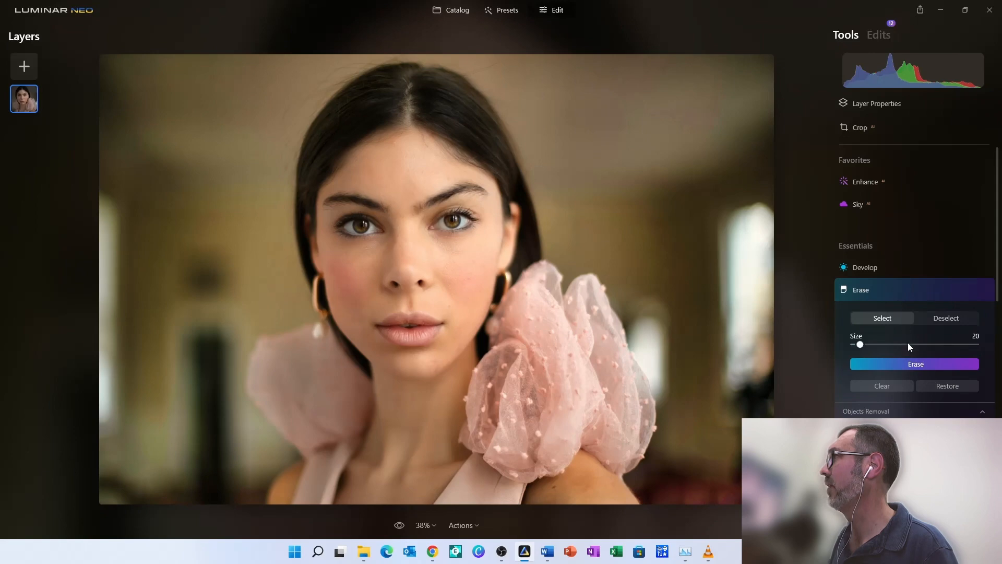
click(945, 320)
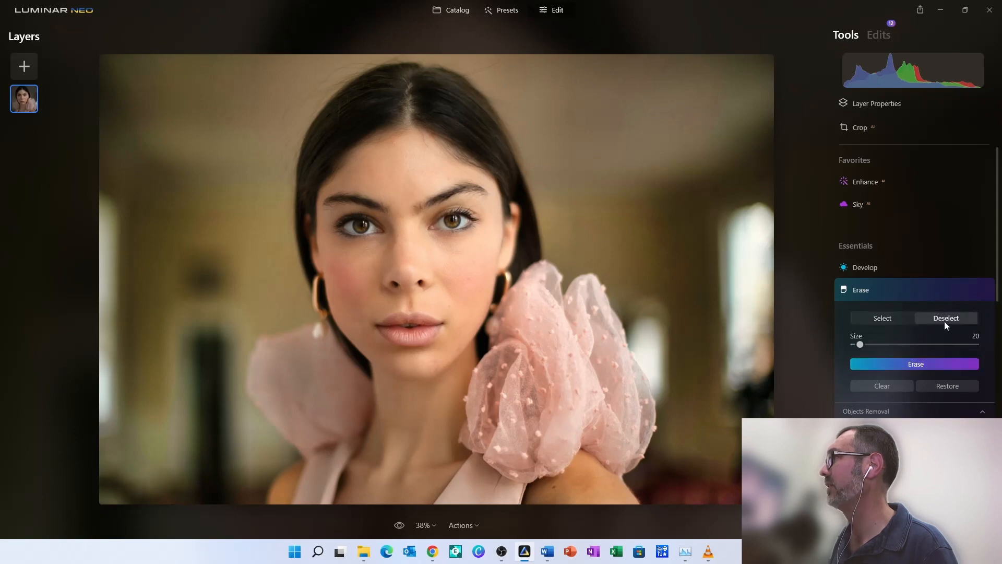
click(895, 323)
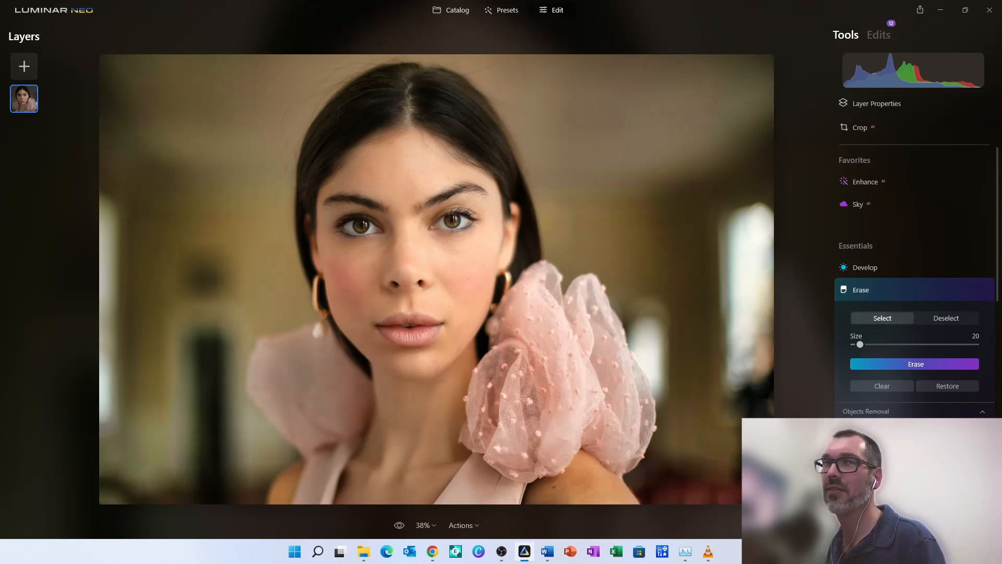
click(944, 322)
click(895, 318)
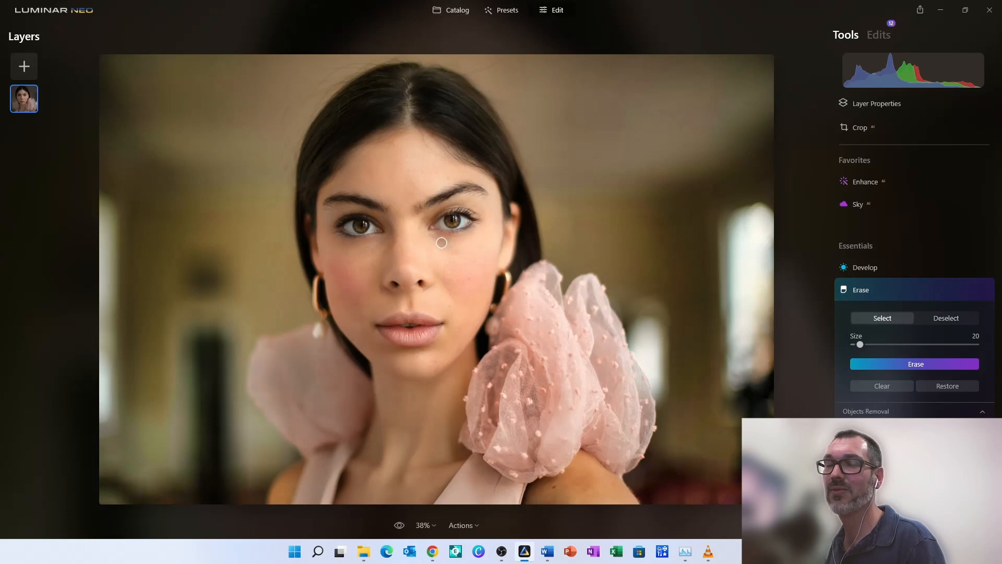
mouse_move(445, 228)
mouse_down()
mouse_move(479, 205)
mouse_move(454, 211)
mouse_move(443, 232)
mouse_move(471, 230)
mouse_move(462, 211)
mouse_up()
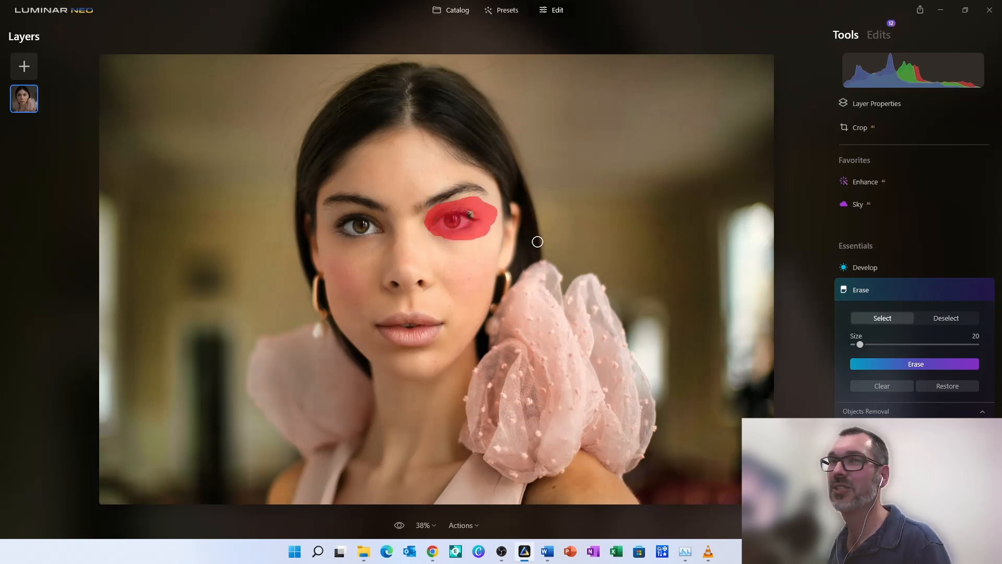
click(938, 319)
click(904, 319)
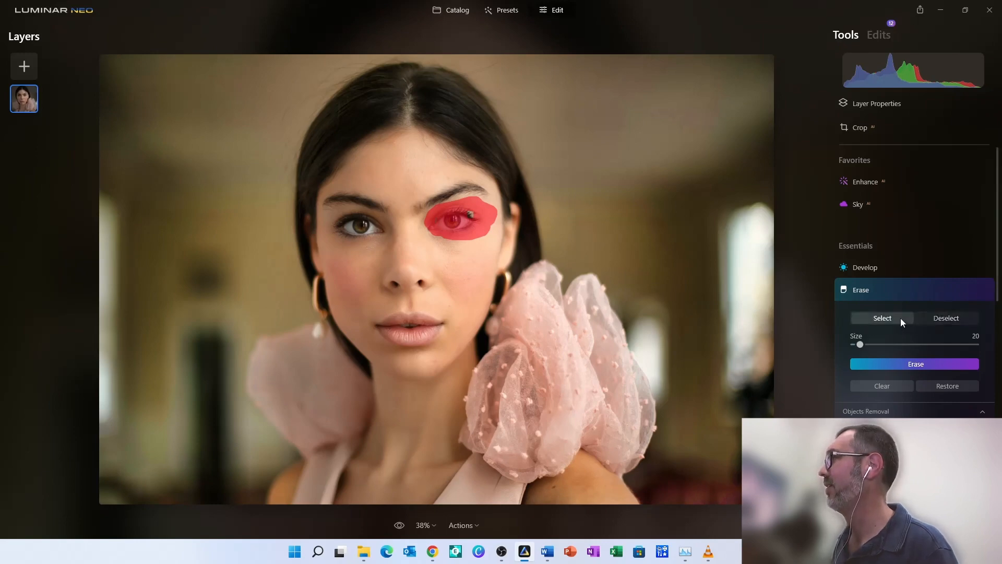
- Set the portrait's Structure amount to -14, comparing amounts such as 20, 30, 40, -18 and -39 first
click(905, 313)
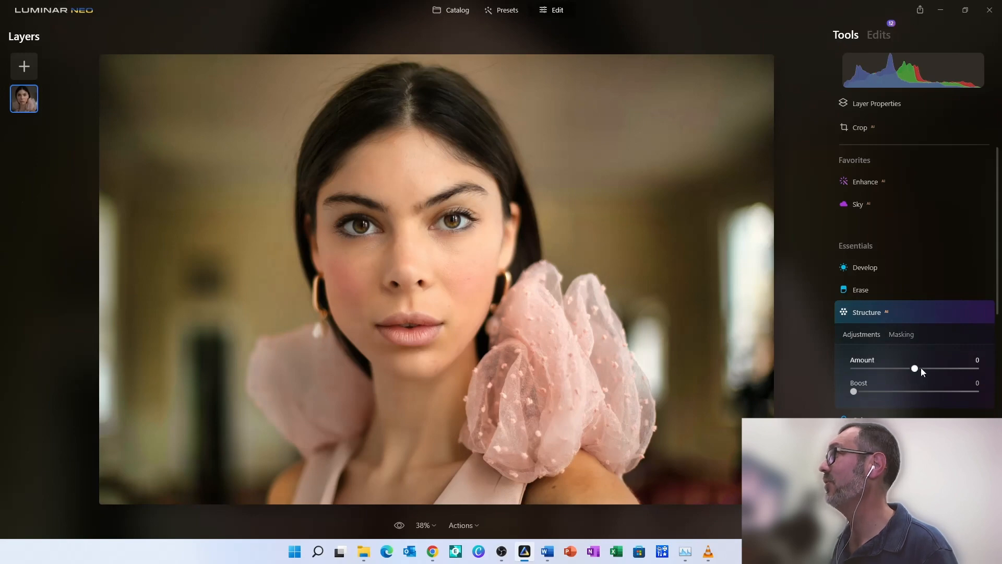
drag(922, 369, 928, 370)
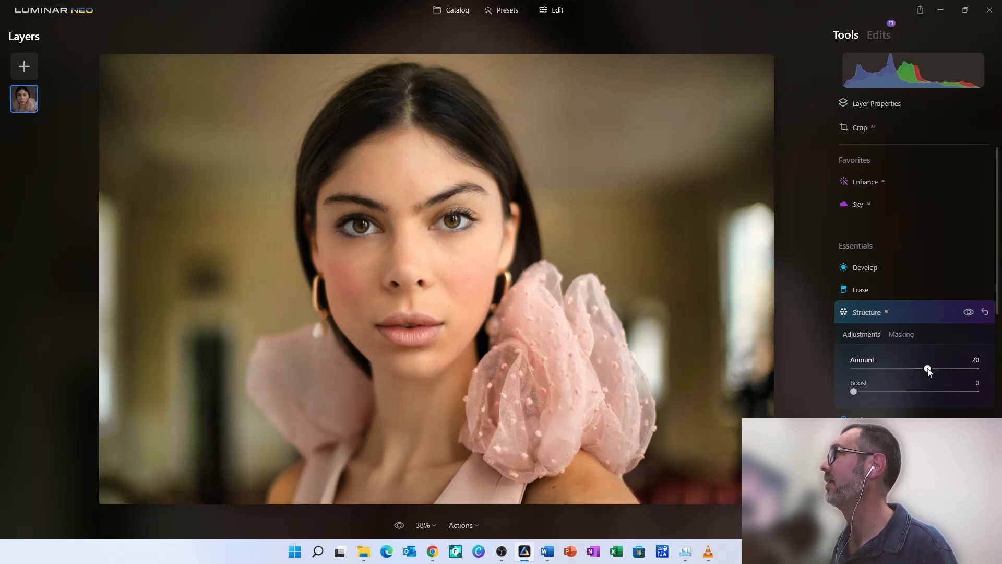
drag(934, 370, 935, 369)
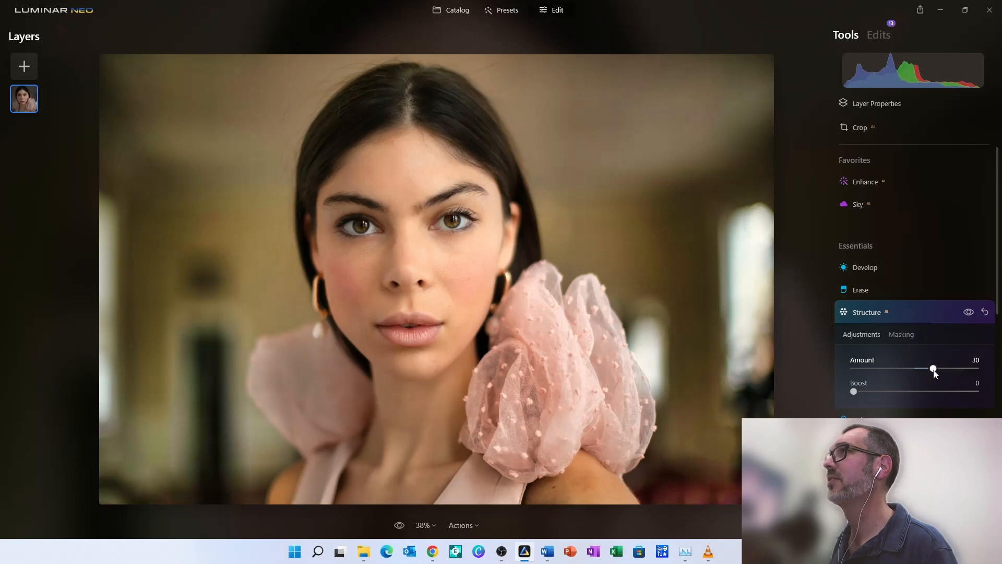
click(941, 369)
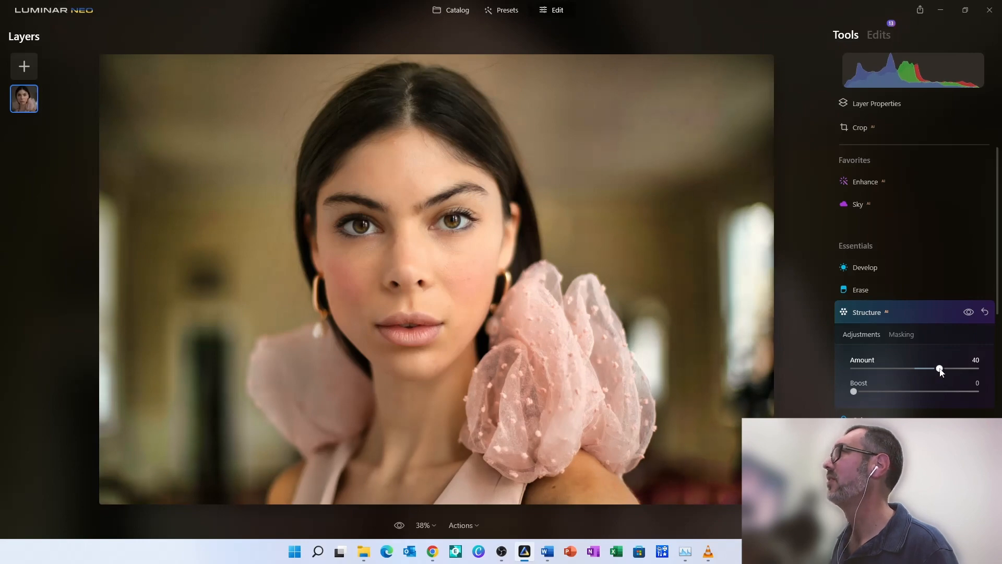
click(904, 369)
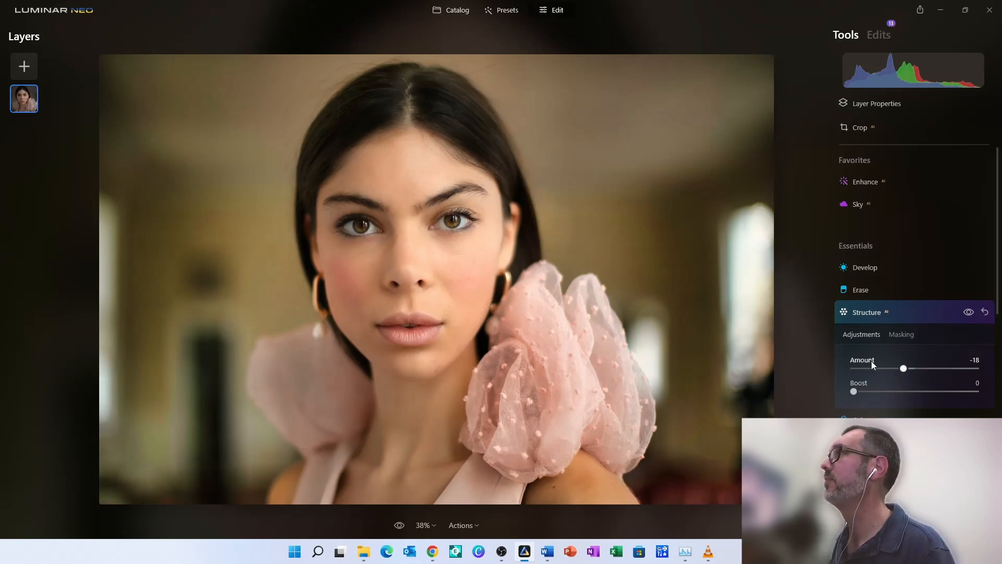
click(890, 368)
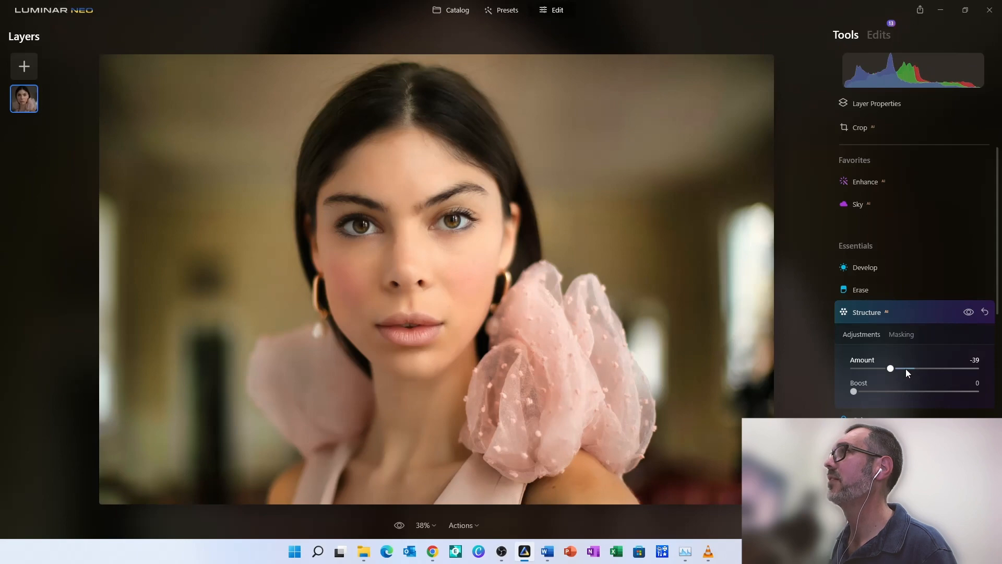
click(906, 369)
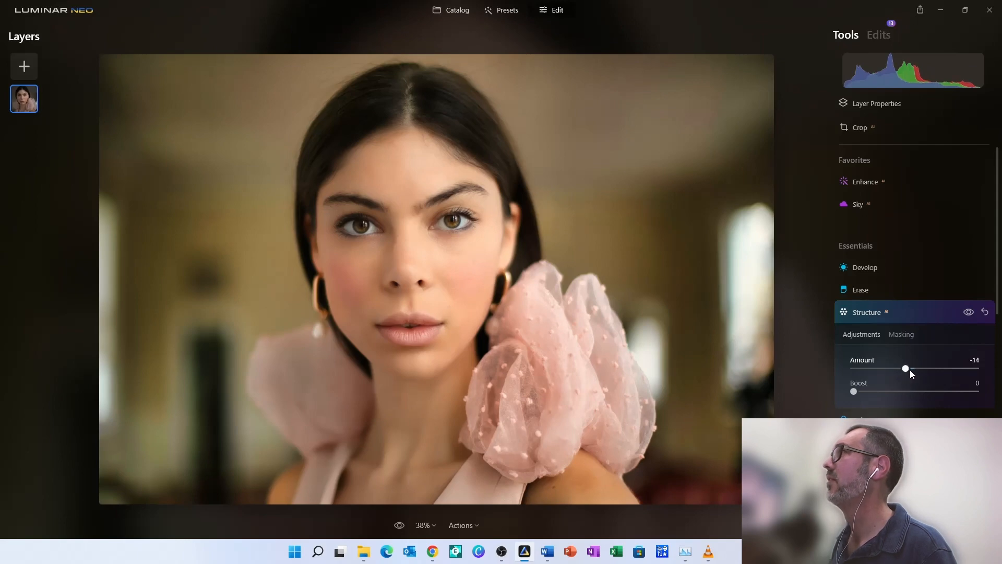
- Explore the Structure tool's masking options, including the Mask AI categories and the mask actions
click(902, 334)
scroll(880, 272, down, 3)
click(880, 272)
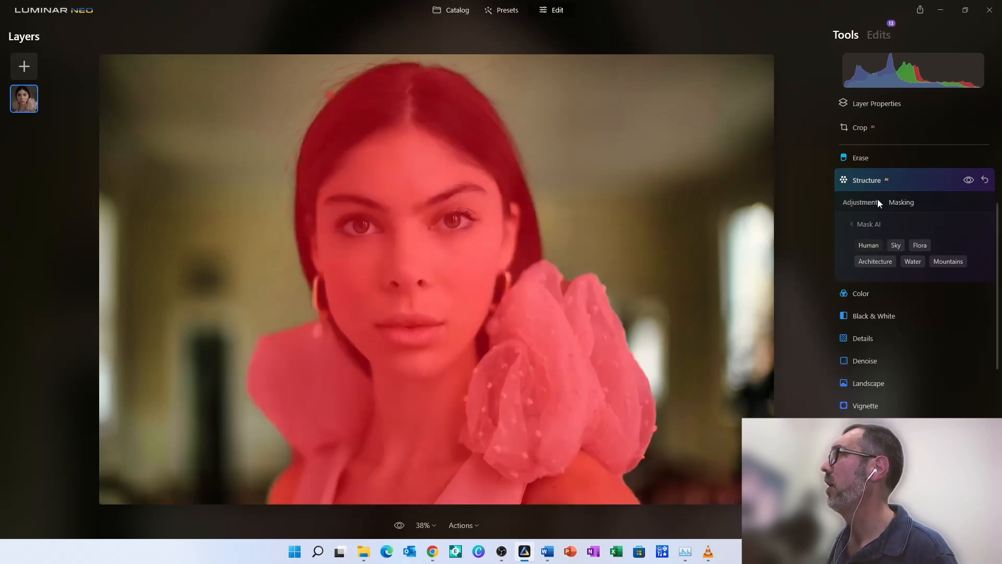
click(859, 221)
click(894, 297)
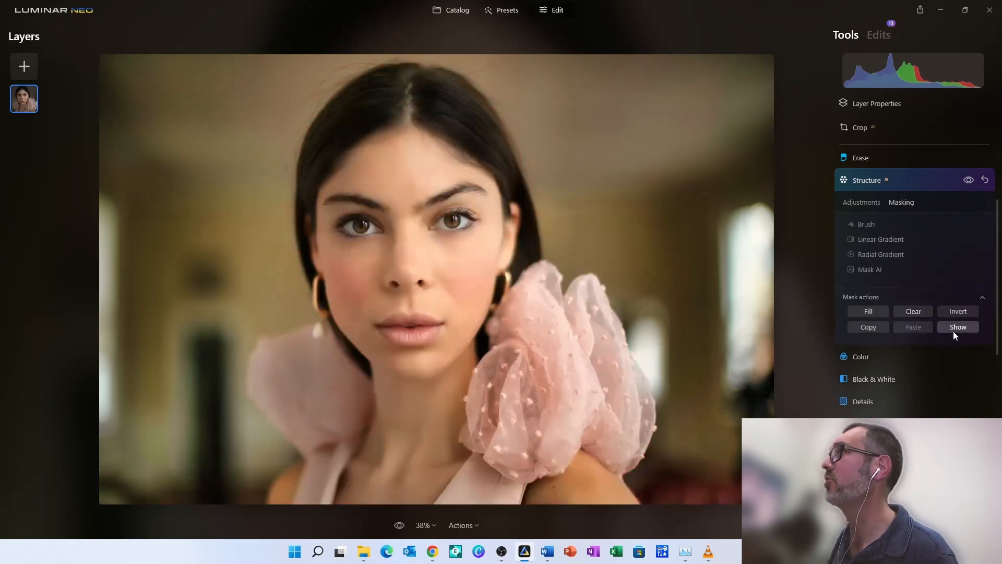
click(953, 331)
- Look at the Landscape adjustments and set the portrait's Vignette amount to -50
click(870, 447)
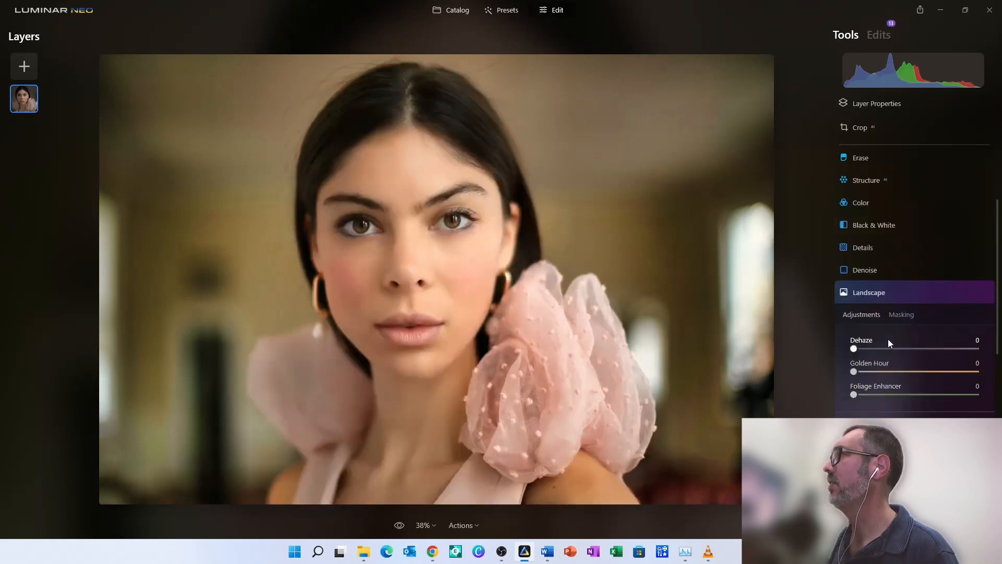
click(909, 414)
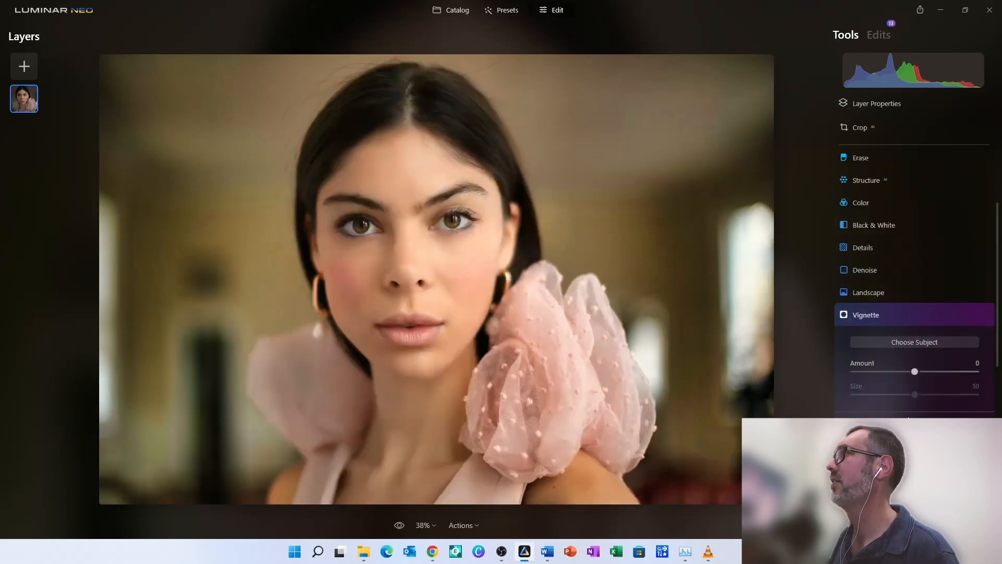
click(906, 372)
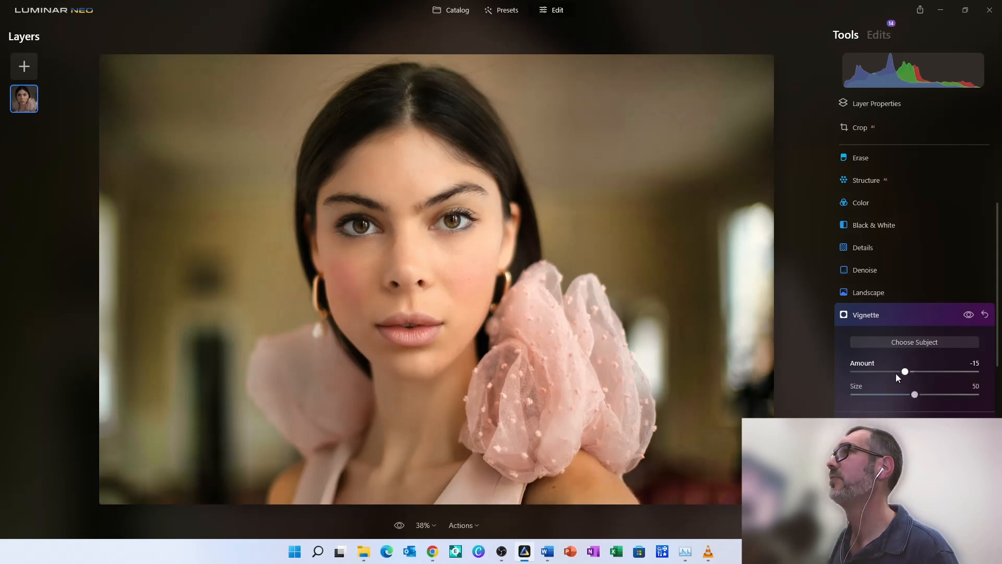
drag(896, 374, 885, 371)
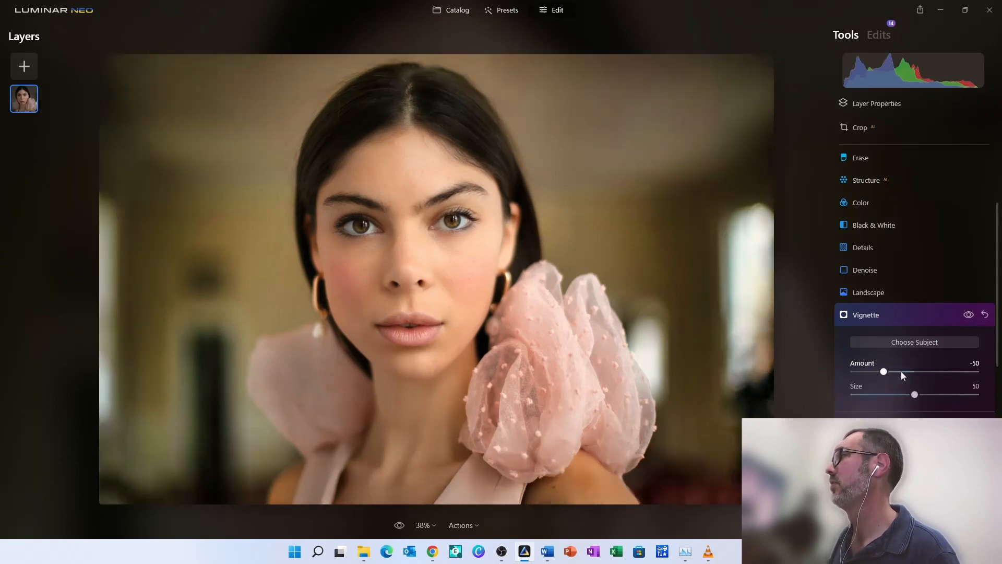
- Set the portrait's Vignette amount to -48 and close the Vignette adjustments
click(885, 371)
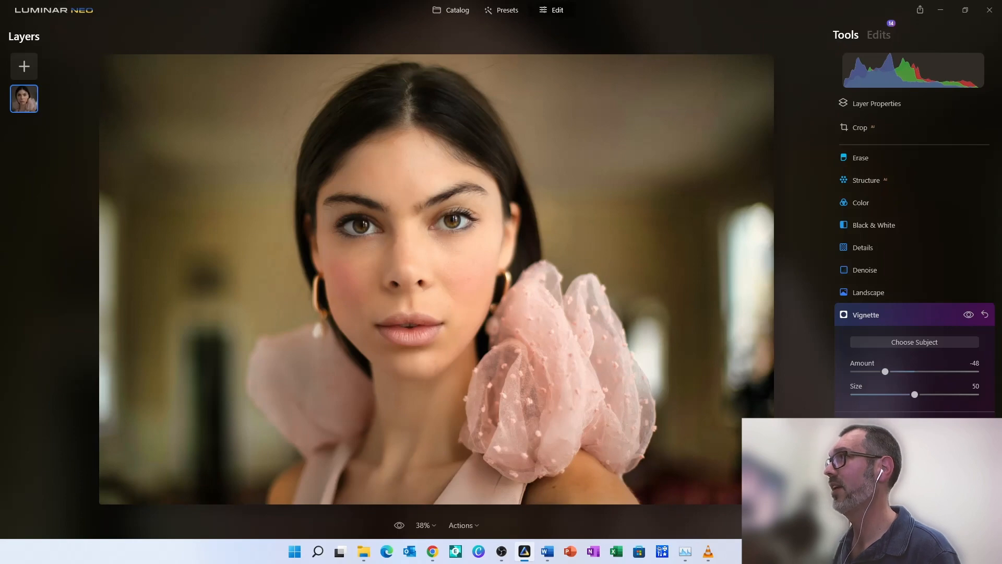
click(888, 313)
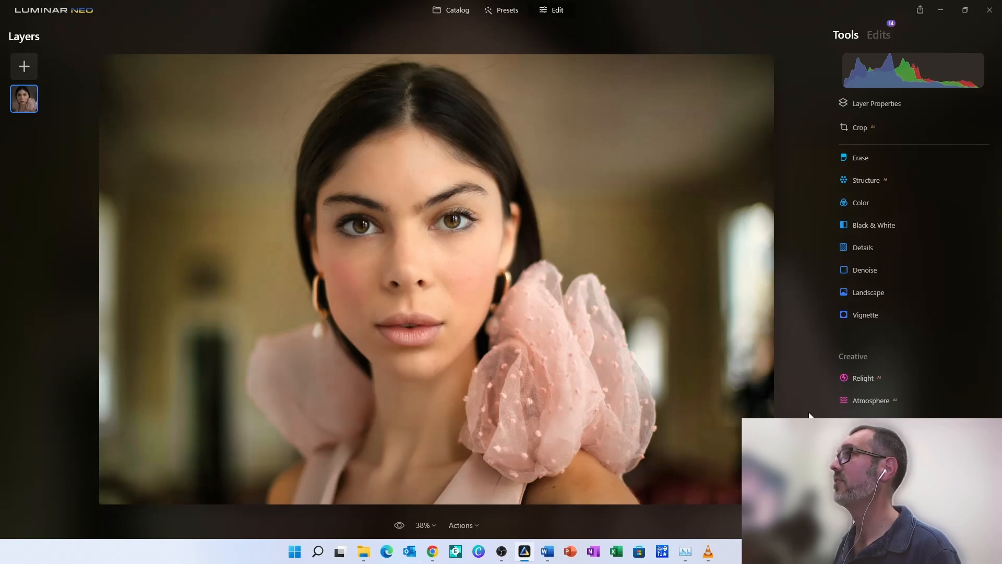
- Review the portrait's applied edits and look through the available Creative and Portrait tools
scroll(913, 372, down, 2)
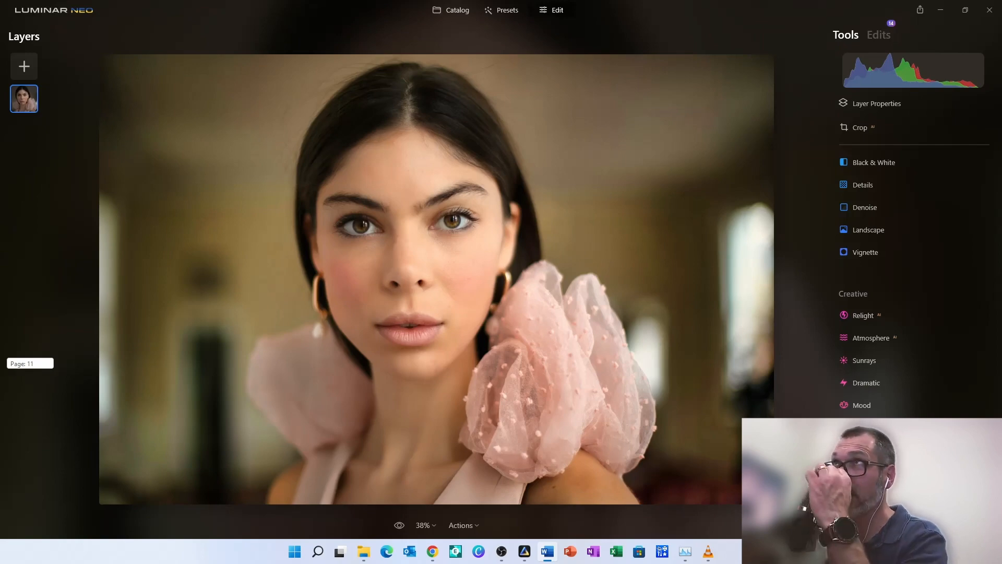
click(932, 314)
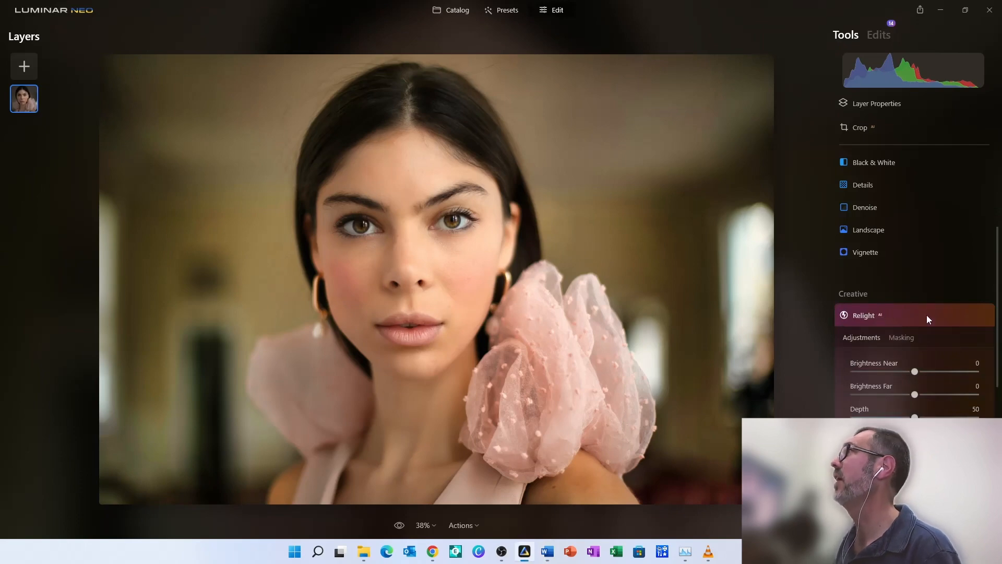
click(926, 315)
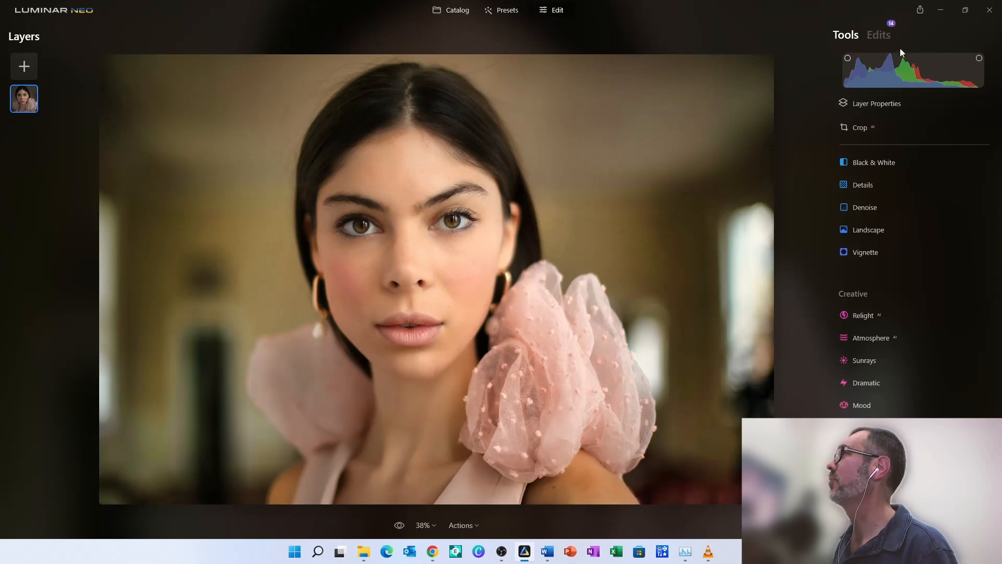
click(887, 36)
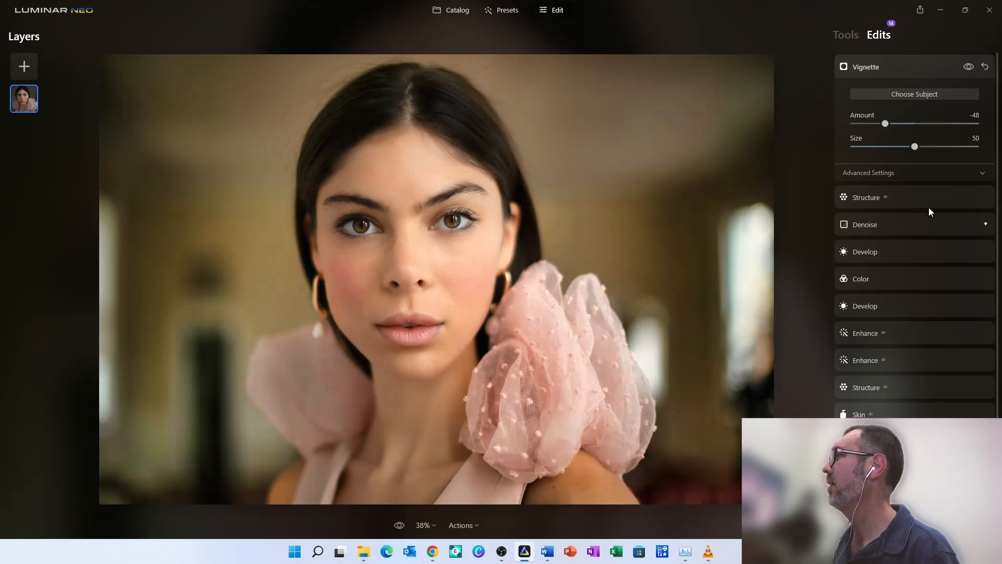
click(851, 34)
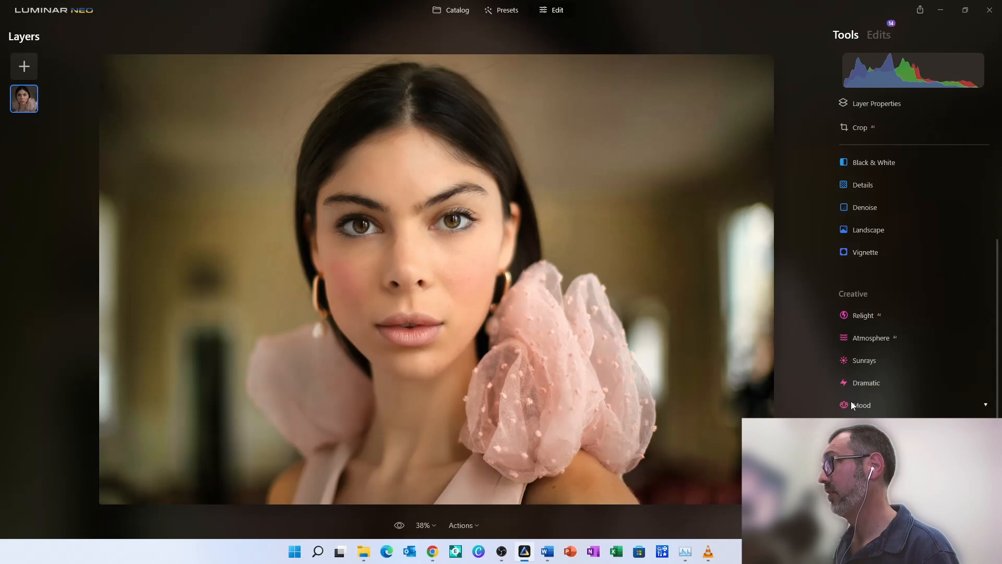
scroll(830, 413, down, 5)
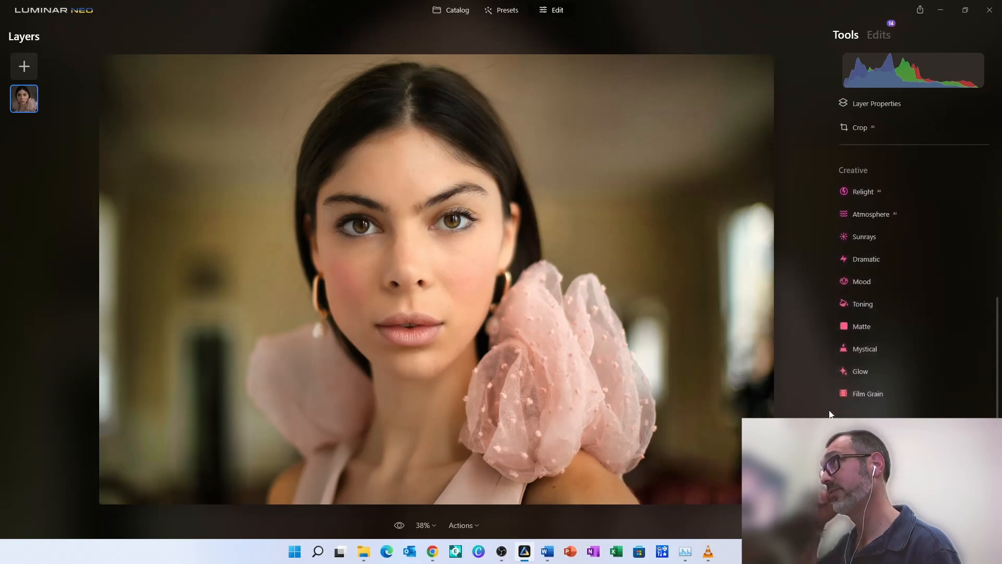
scroll(831, 407, up, 2)
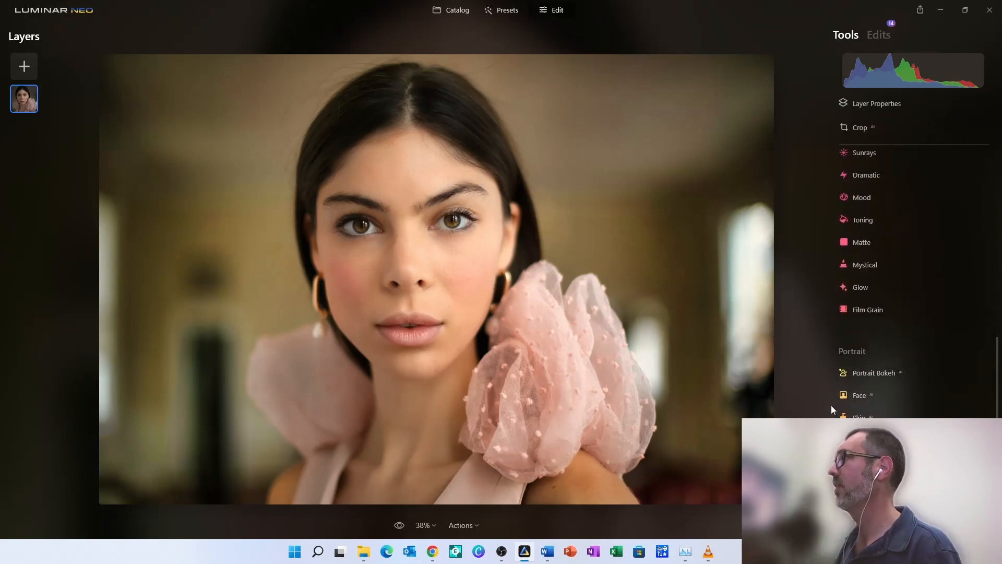
scroll(832, 407, up, 2)
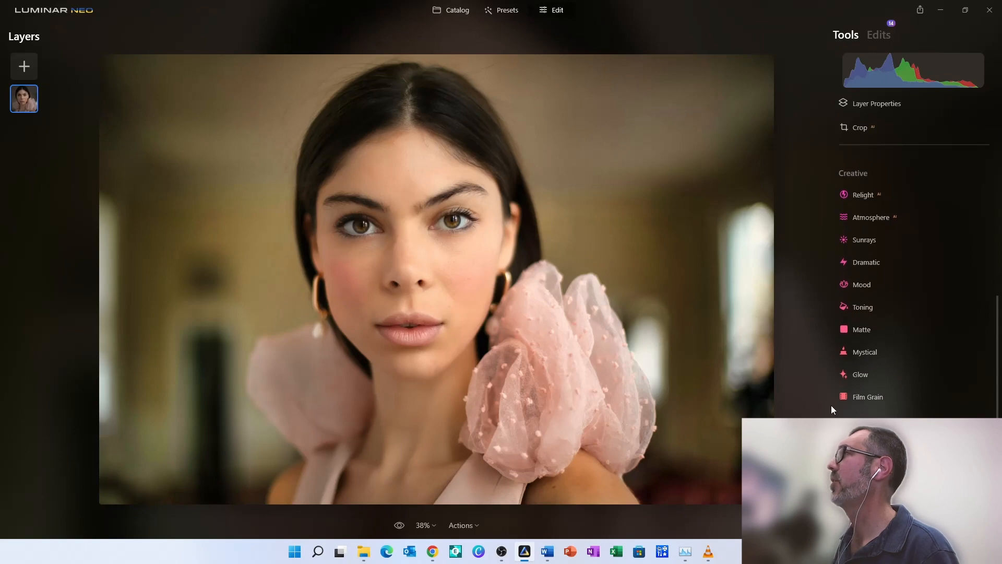
scroll(831, 407, up, 1)
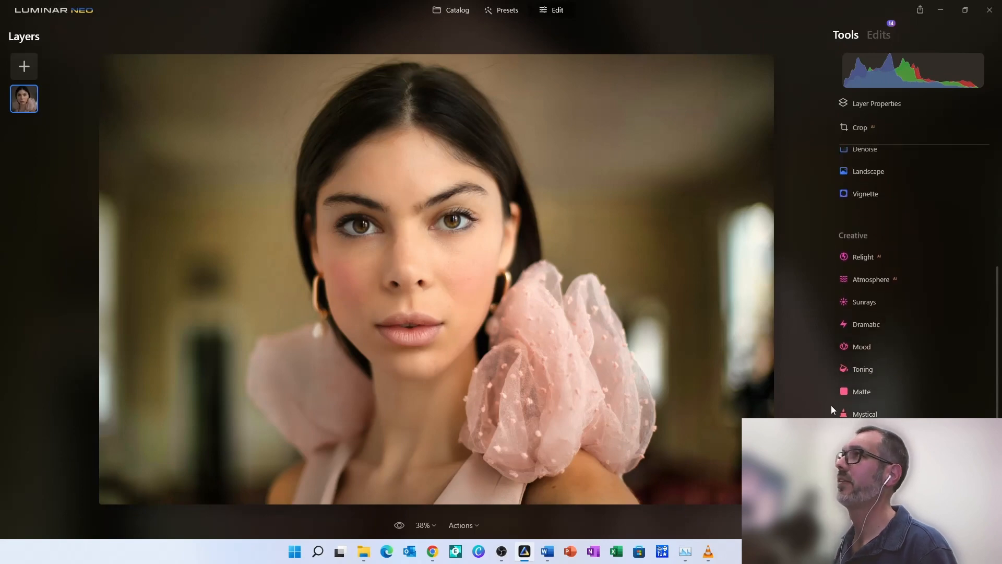
- Try Relight on the portrait with Brightness Near values of 26, 60 and 68
click(951, 259)
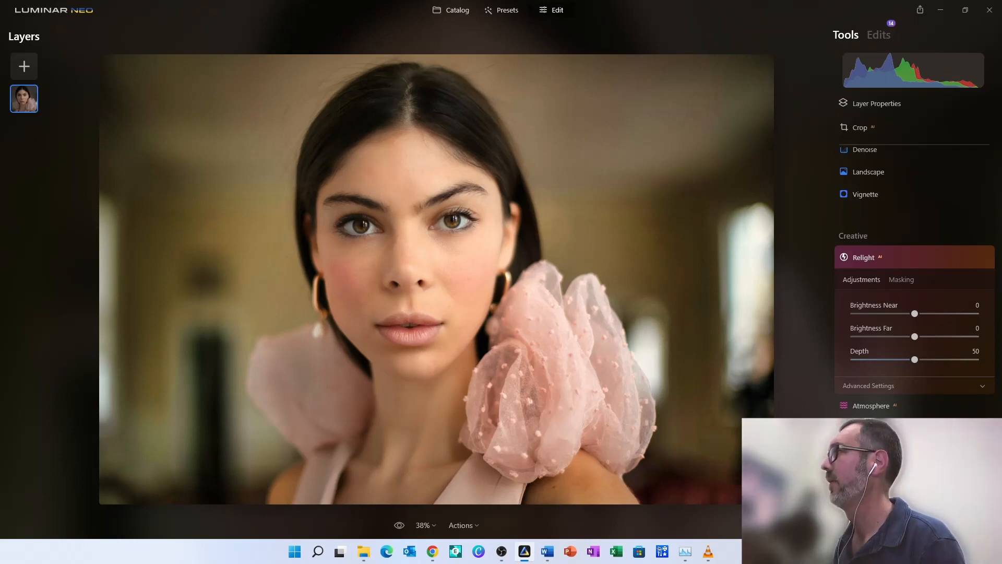
click(932, 314)
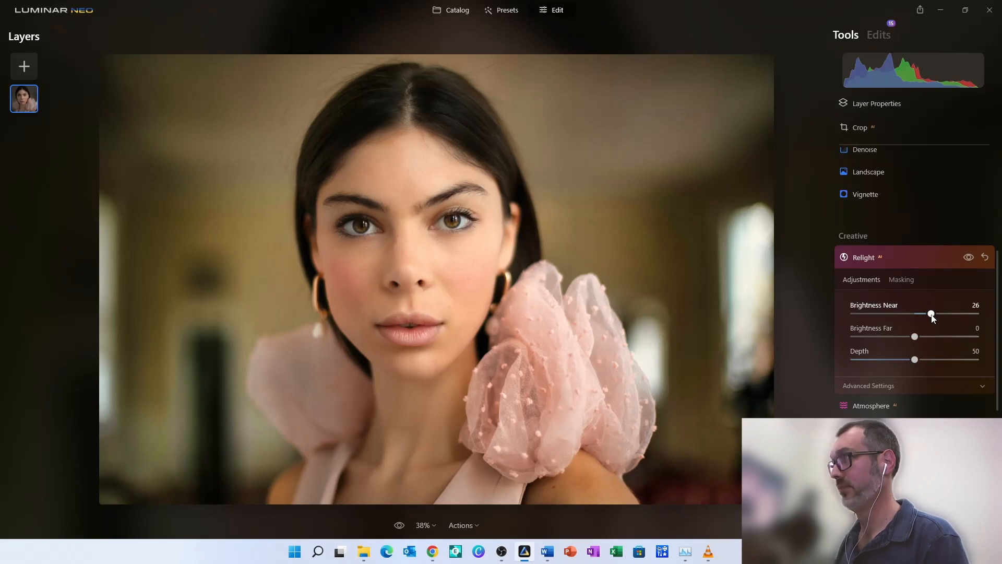
click(952, 314)
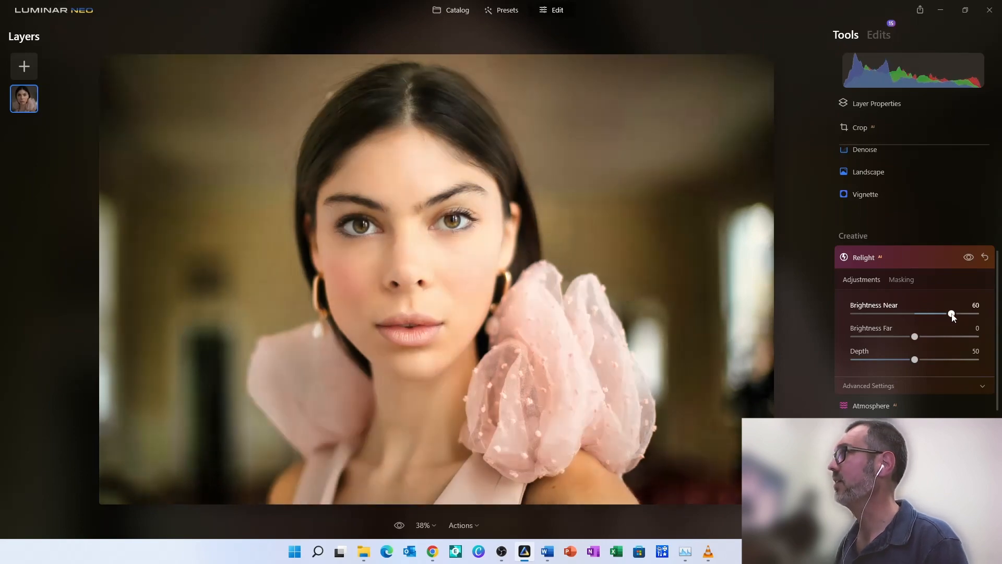
drag(915, 315, 957, 315)
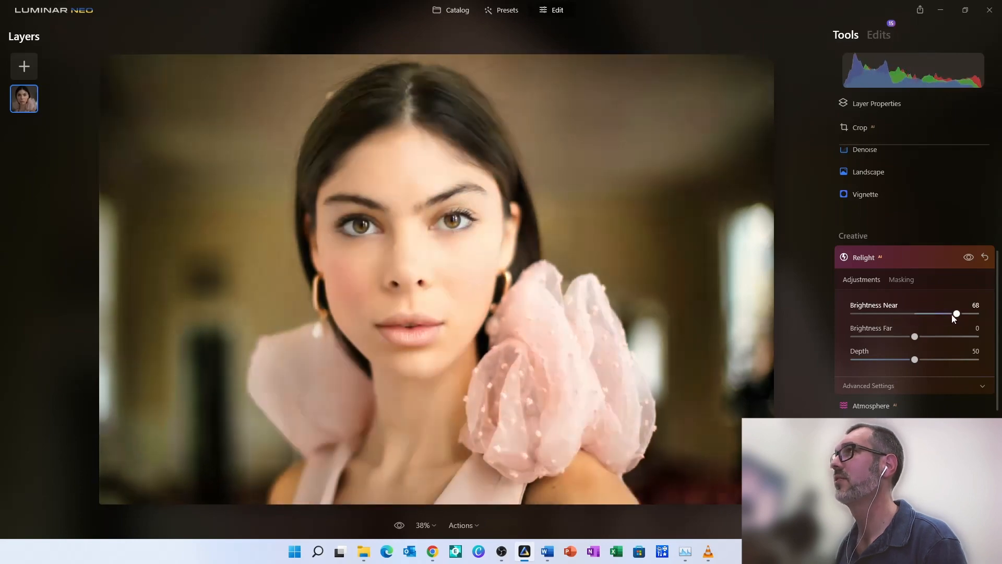
- Look at Relight's masking options and mask actions, showing and hiding the mask overlay on the portrait
click(905, 280)
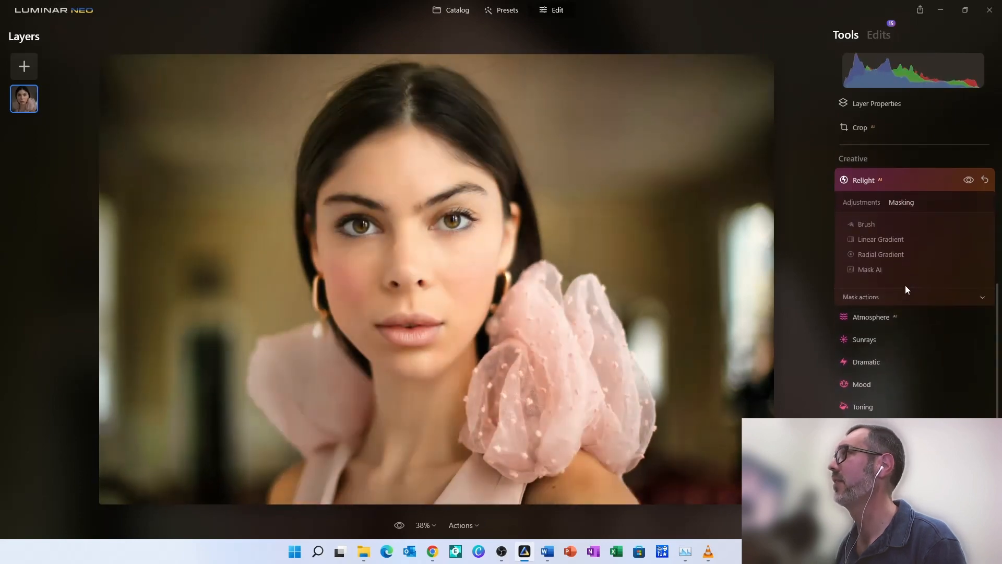
click(894, 299)
click(959, 327)
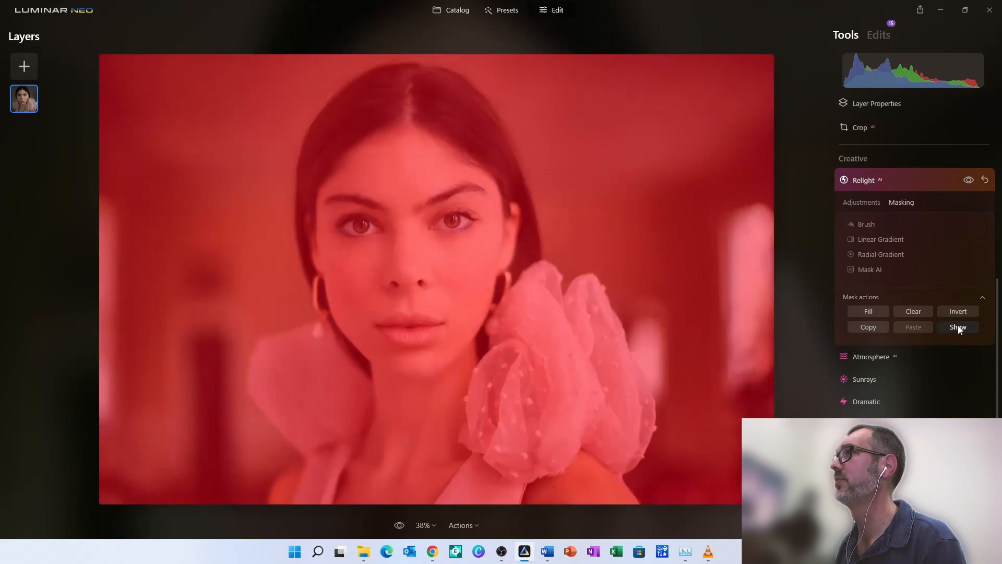
click(958, 327)
- Set Relight's Brightness Near to 34, comparing values such as 24 and 49 first
click(869, 204)
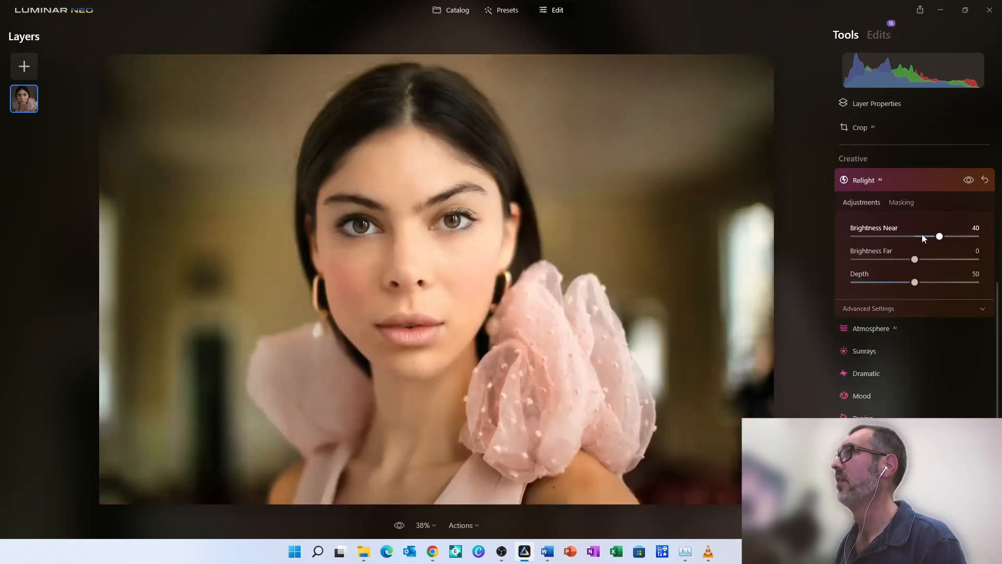
click(913, 238)
drag(915, 238, 929, 237)
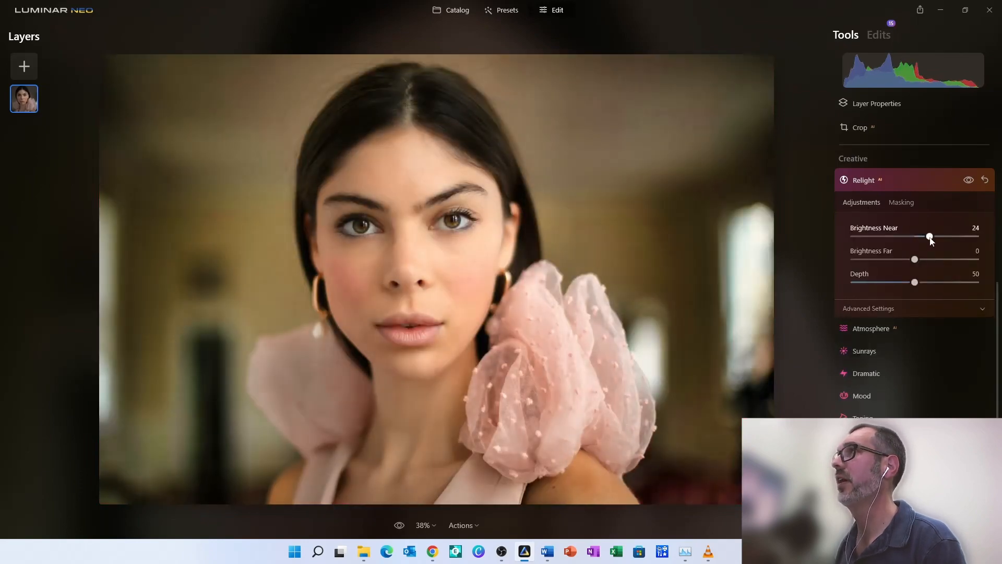
scroll(945, 265, up, 2)
click(945, 301)
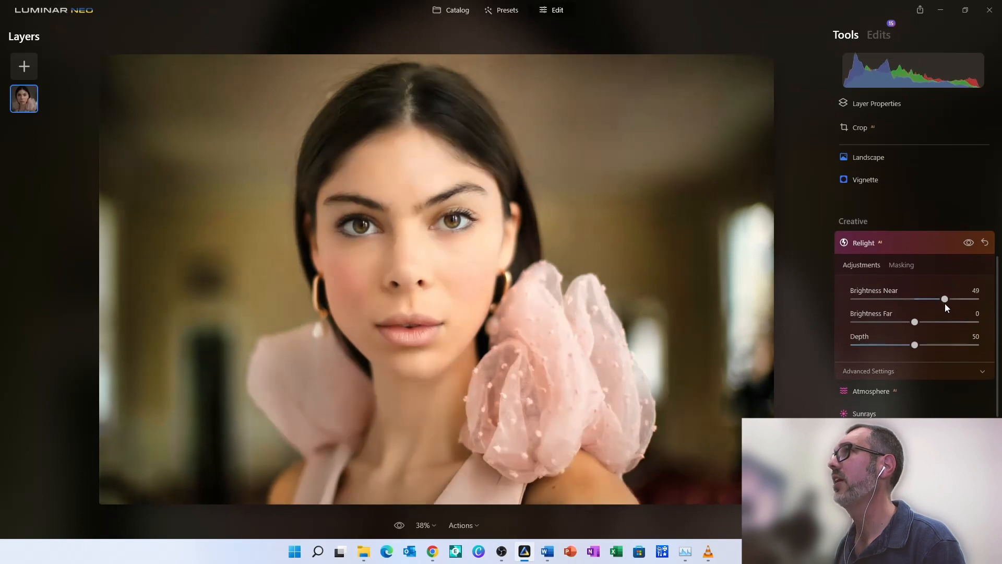
click(937, 300)
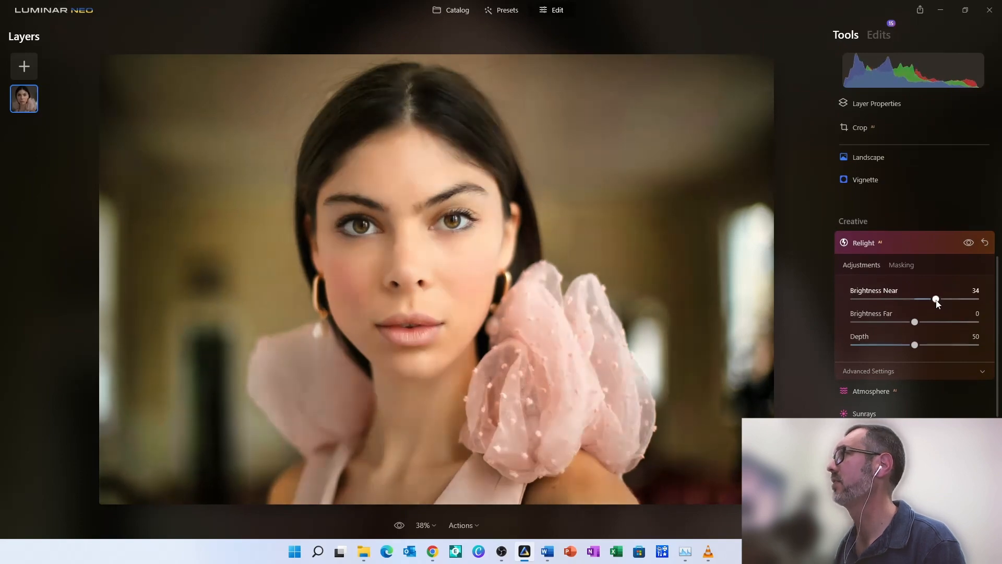
click(919, 243)
- Try Atmosphere's Fog and Mist effects on the portrait with amounts such as 38, 79 and 61
click(907, 205)
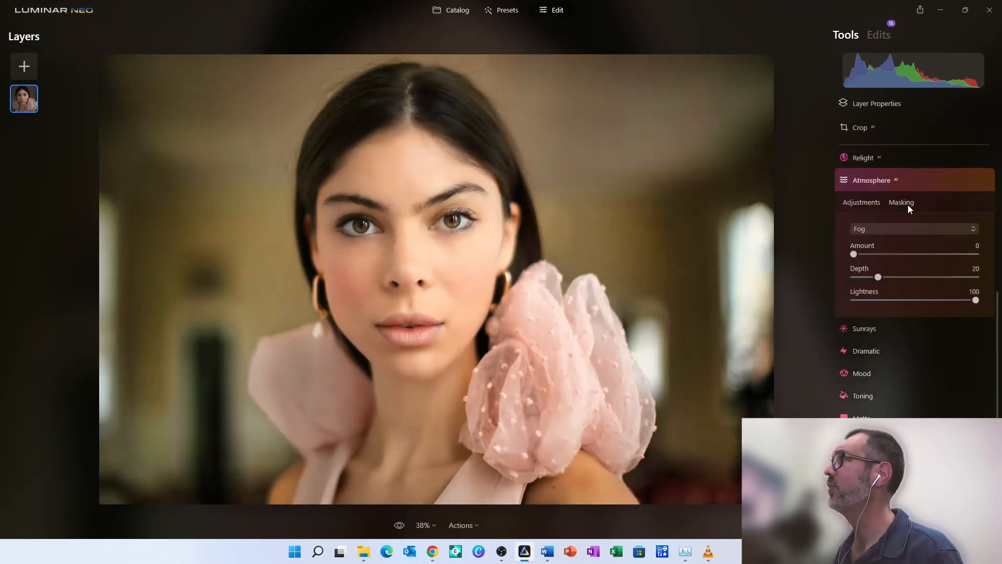
click(901, 254)
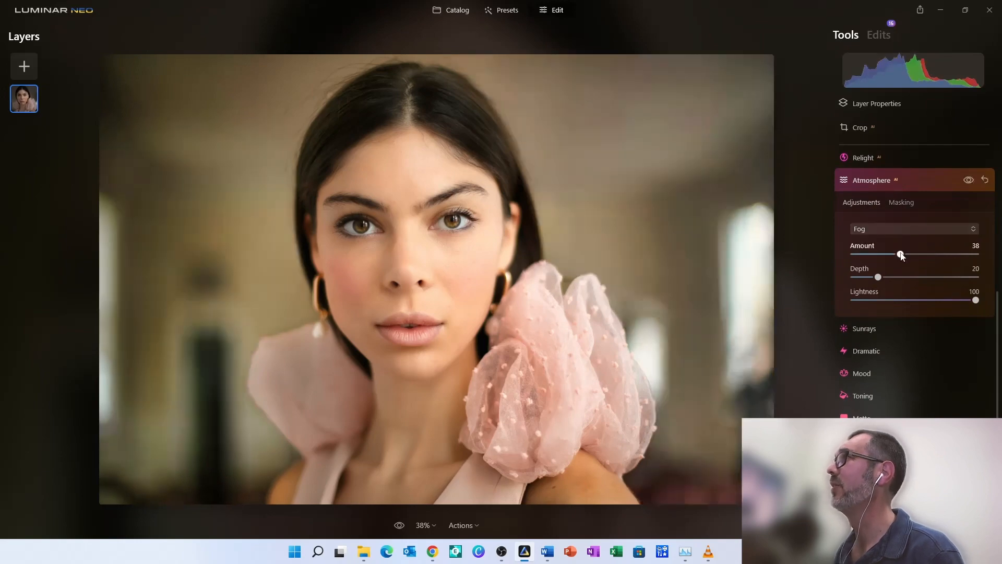
click(934, 230)
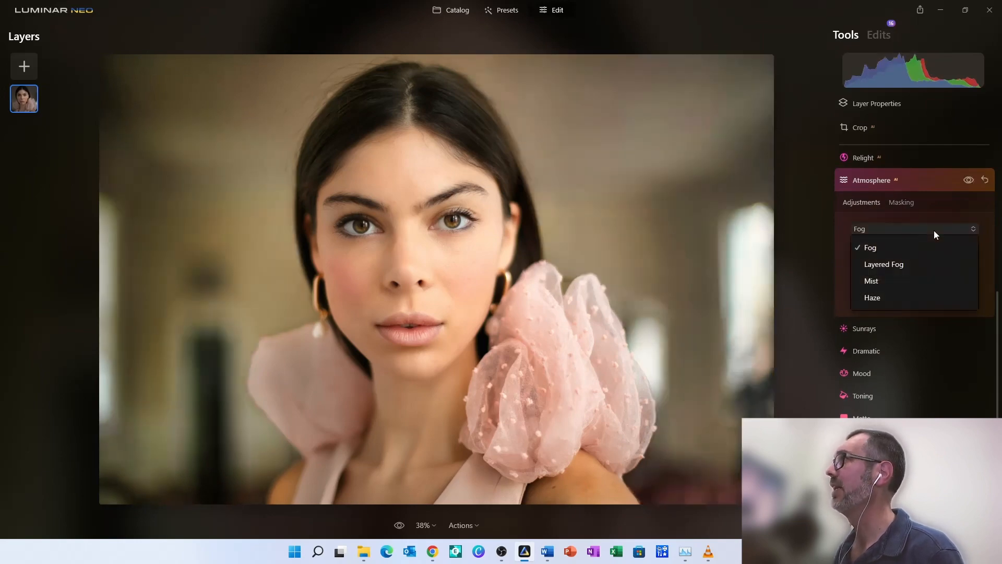
click(922, 277)
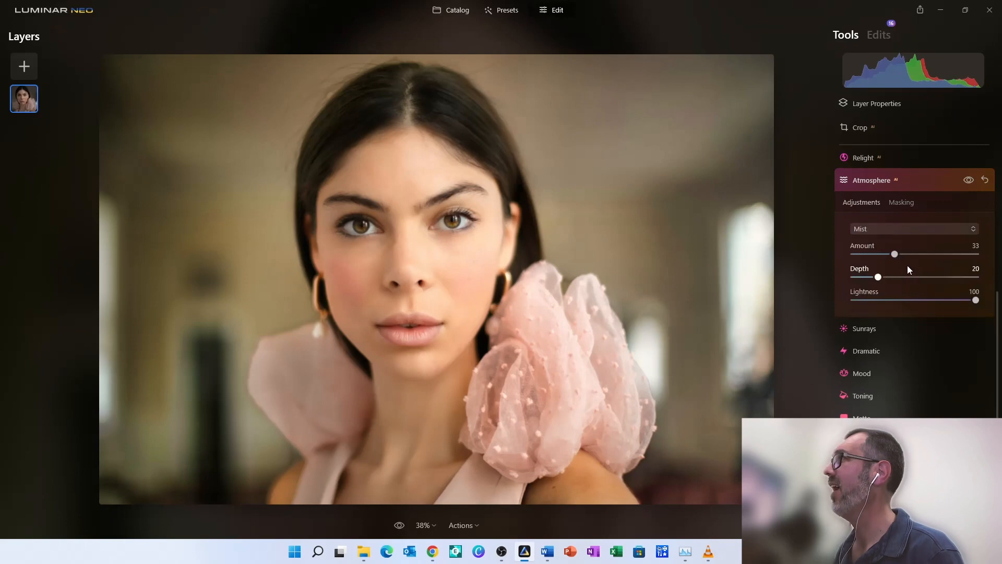
click(927, 254)
drag(929, 254, 951, 255)
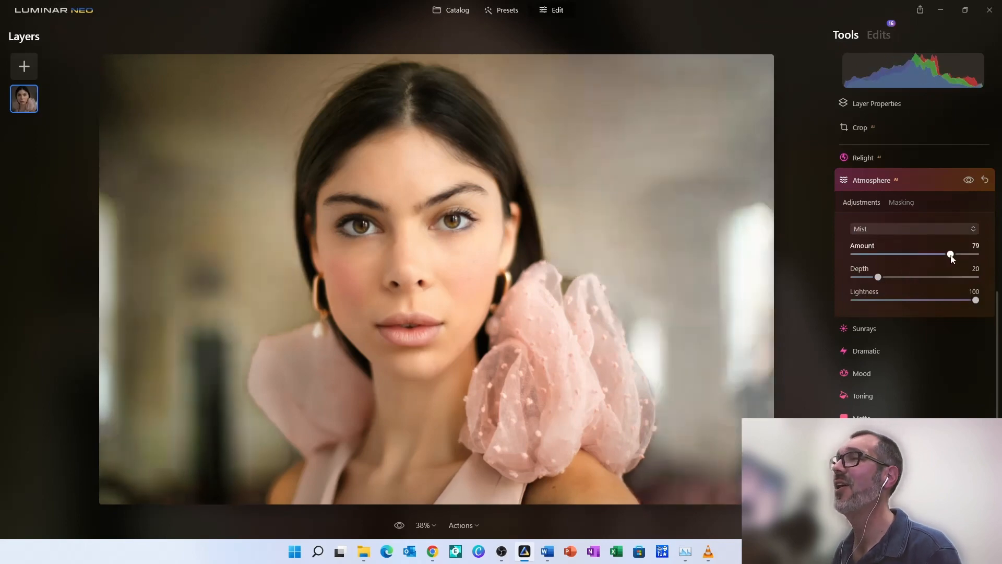
click(901, 255)
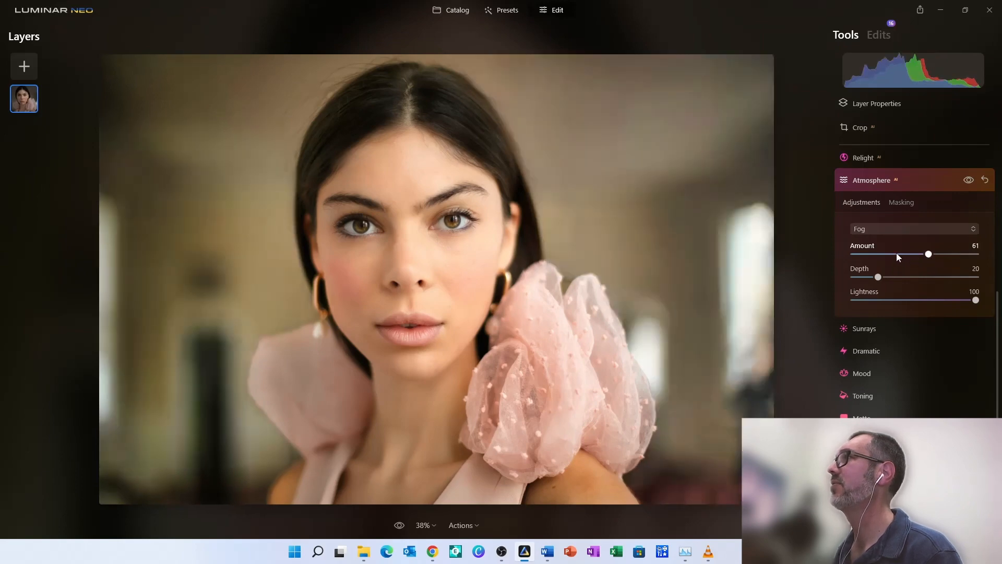
- Set the portrait's Atmosphere effect to Haze with an amount of 80
click(895, 230)
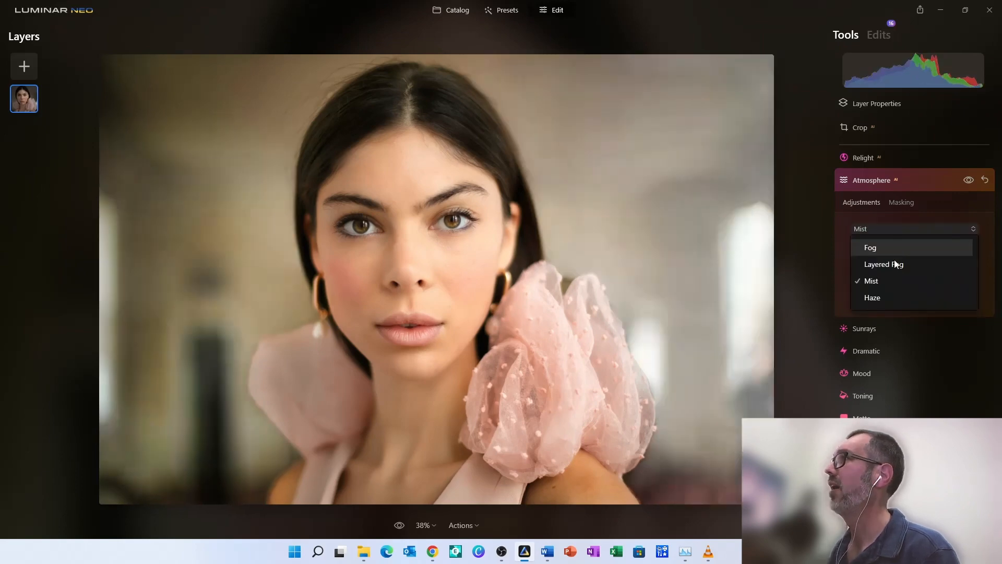
click(898, 284)
click(899, 231)
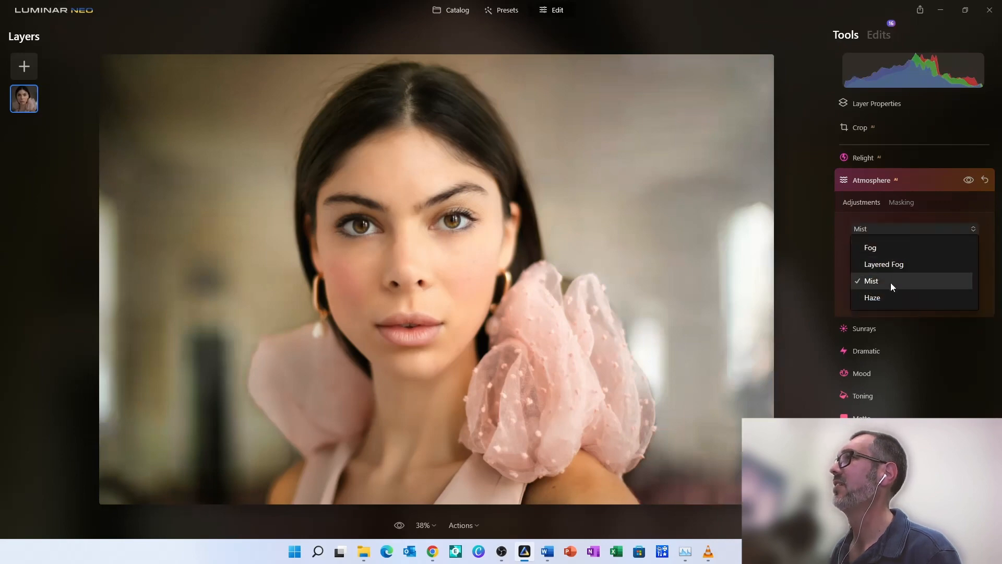
click(892, 292)
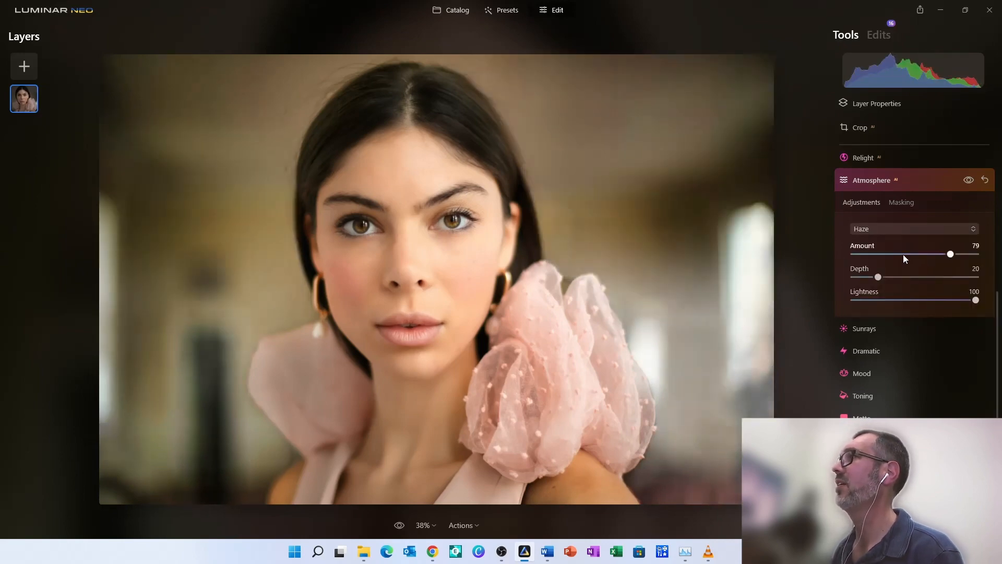
drag(903, 255, 954, 255)
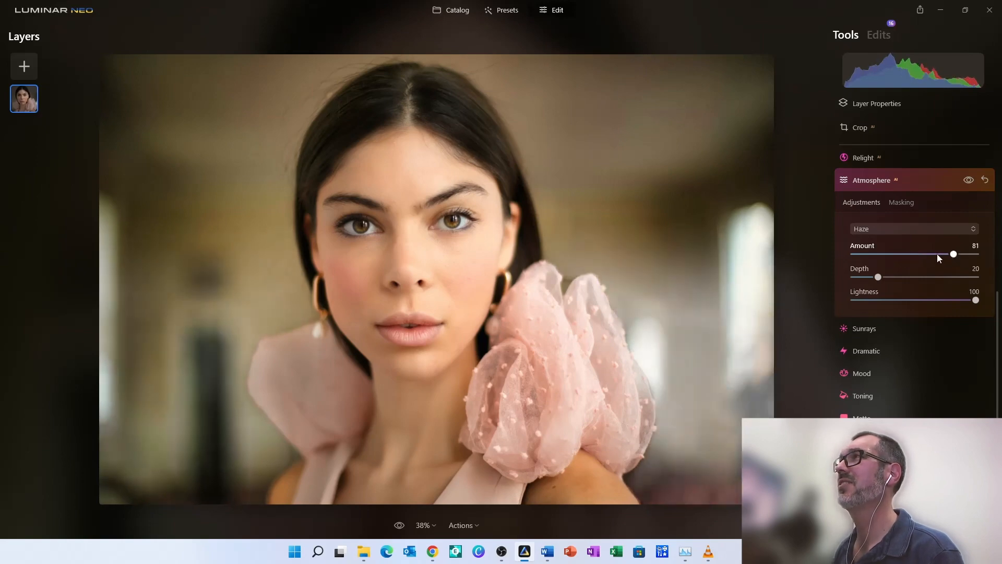
mouse_move(938, 254)
mouse_down()
mouse_move(894, 255)
mouse_move(952, 255)
mouse_up()
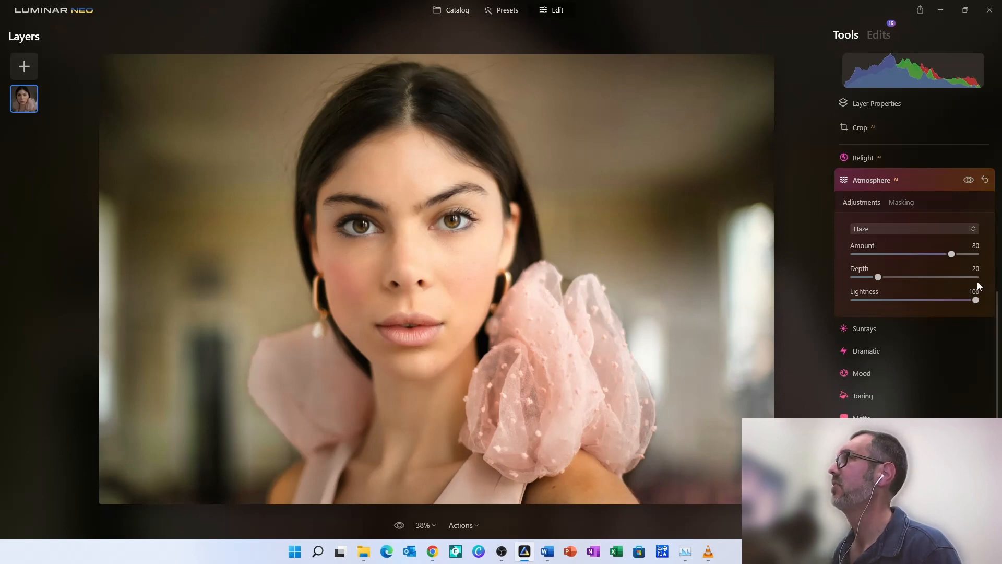
- Place the Sunrays sun center over the bright window near the portrait's right edge
click(891, 329)
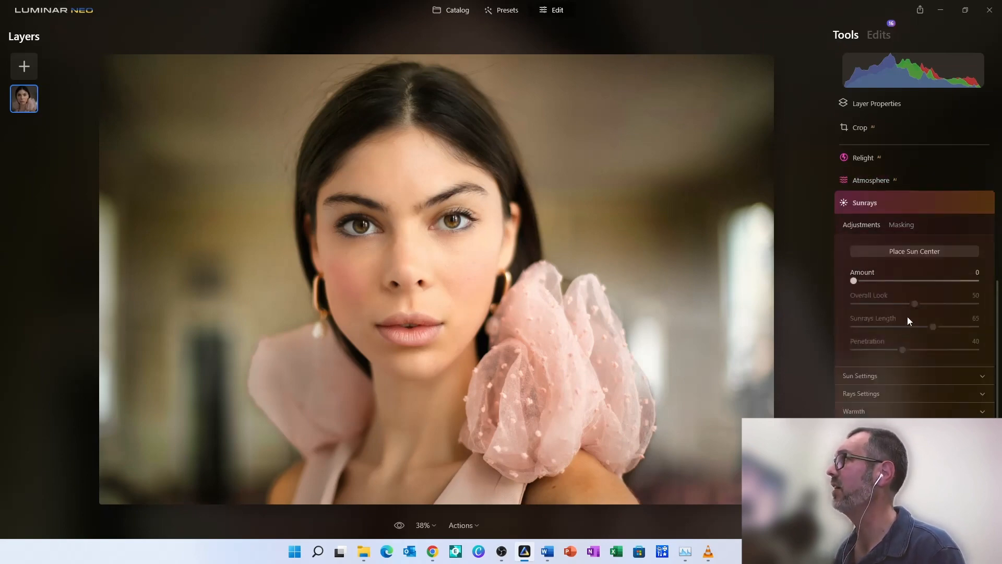
click(915, 256)
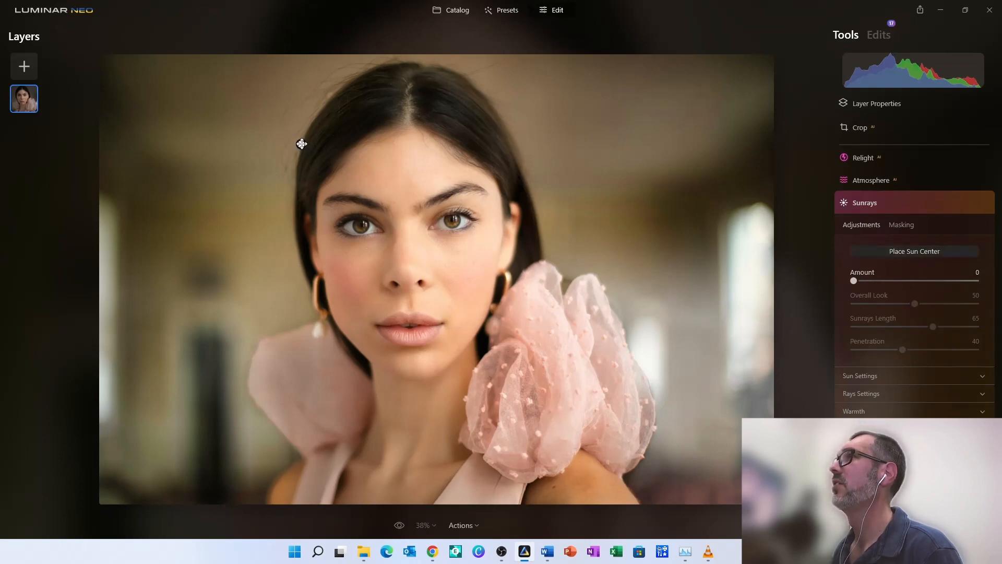
mouse_move(301, 144)
mouse_down()
mouse_move(723, 260)
mouse_move(752, 252)
mouse_move(752, 241)
mouse_up()
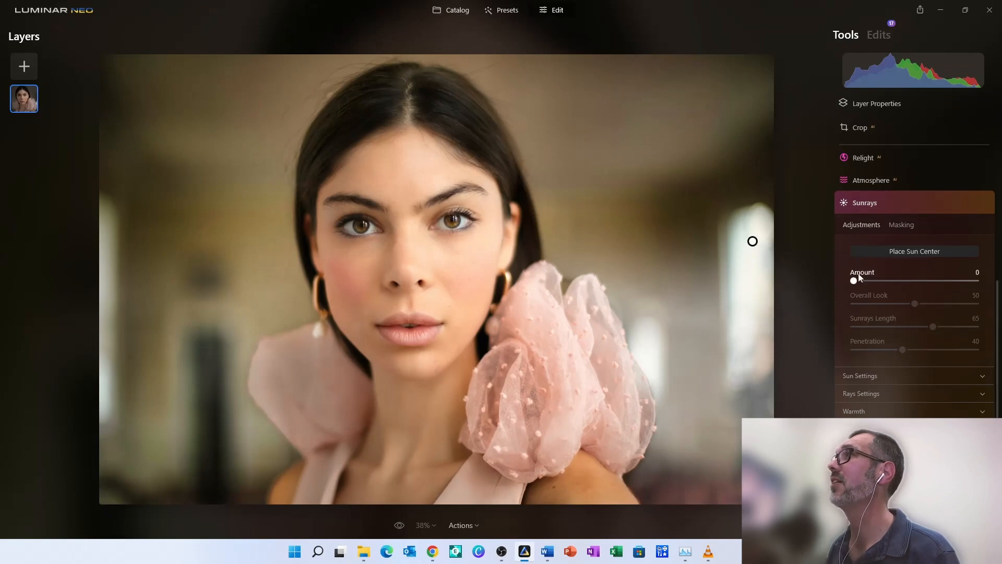
- Set the Sunrays Amount to 59, comparing values such as 30, 71, 27 and 69 first
click(892, 281)
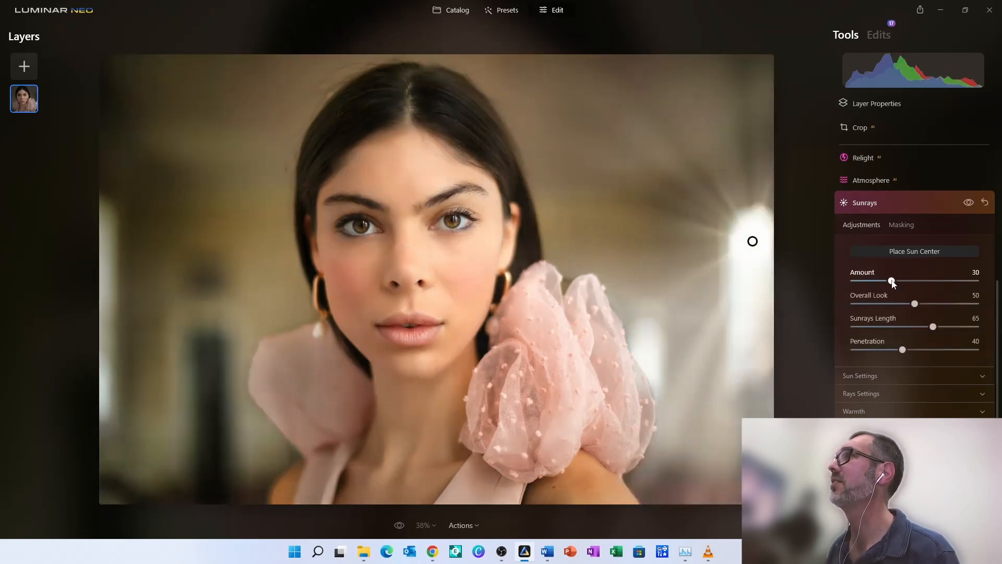
click(941, 281)
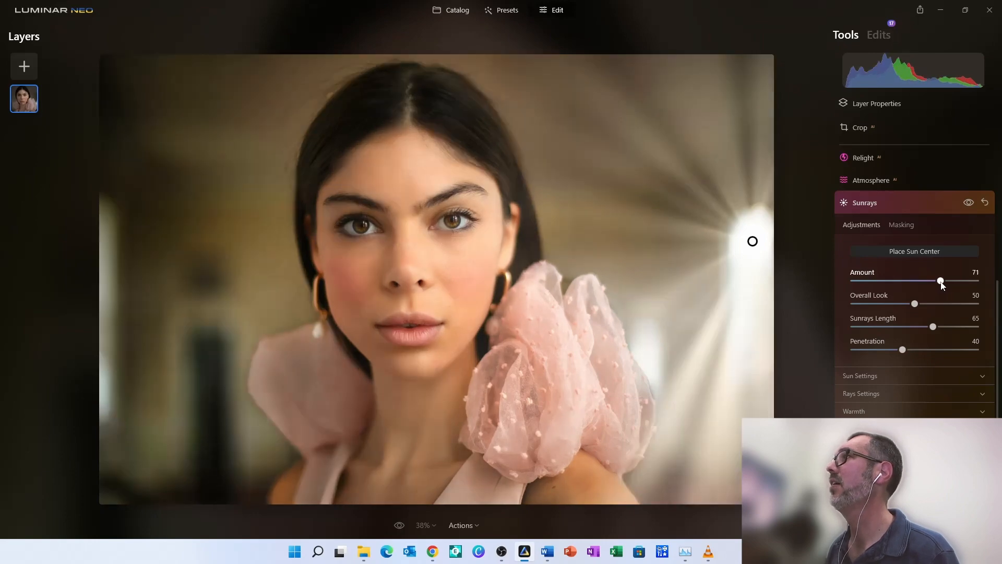
click(887, 281)
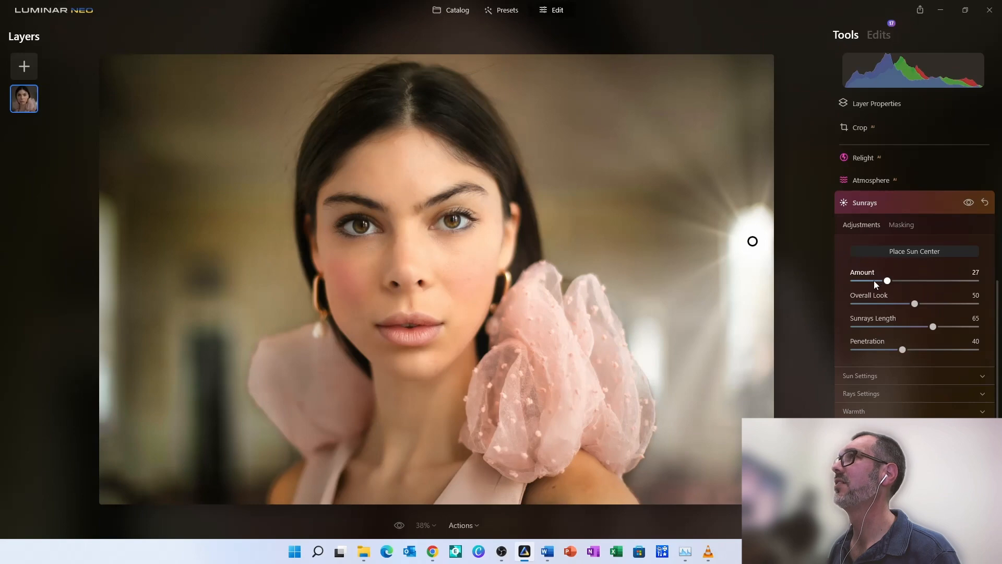
drag(888, 280, 928, 283)
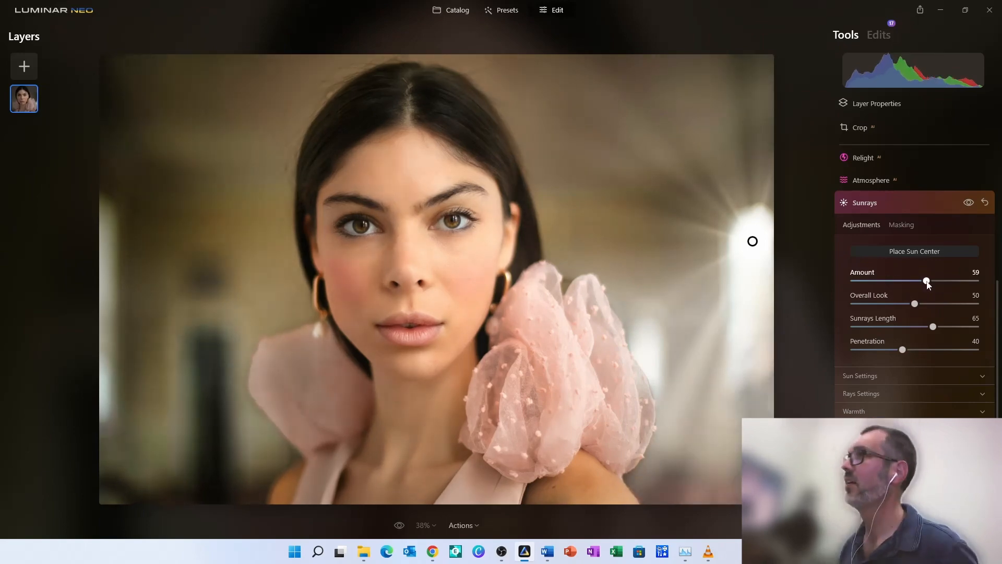
click(895, 281)
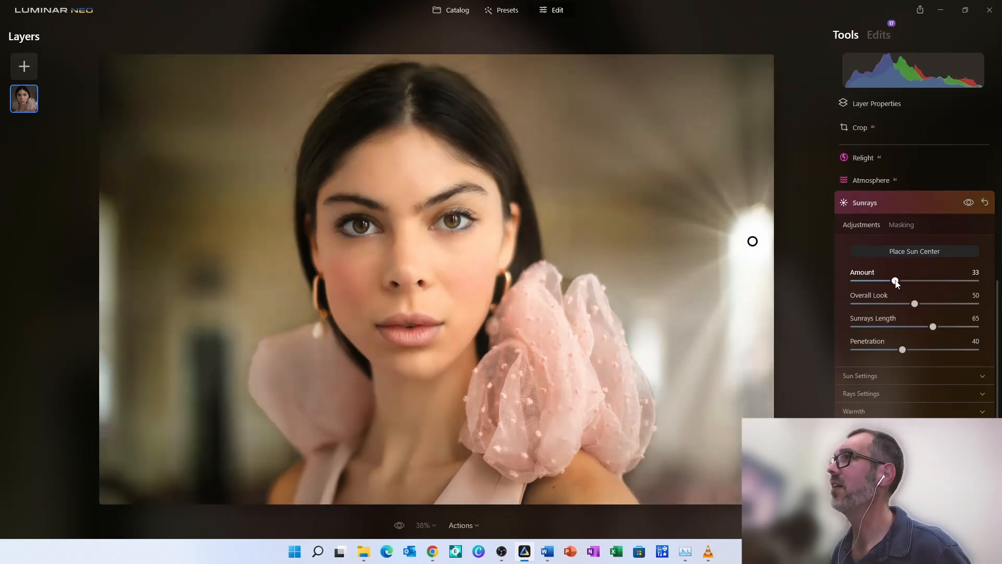
drag(896, 284, 938, 282)
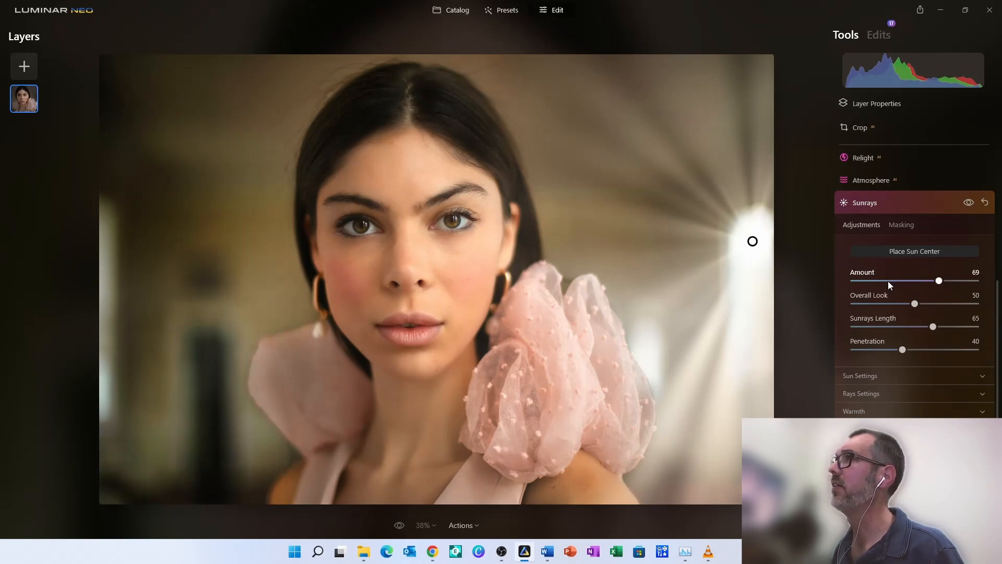
drag(888, 281, 927, 282)
click(937, 282)
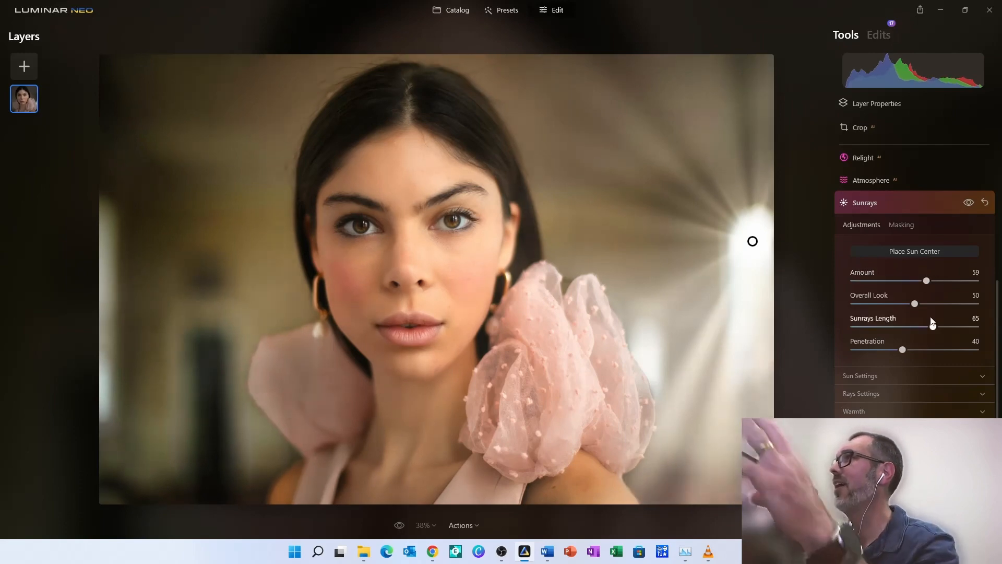
- Set the Sunrays Overall Look to 51, comparing values such as 33 and 60 first
click(942, 304)
click(895, 304)
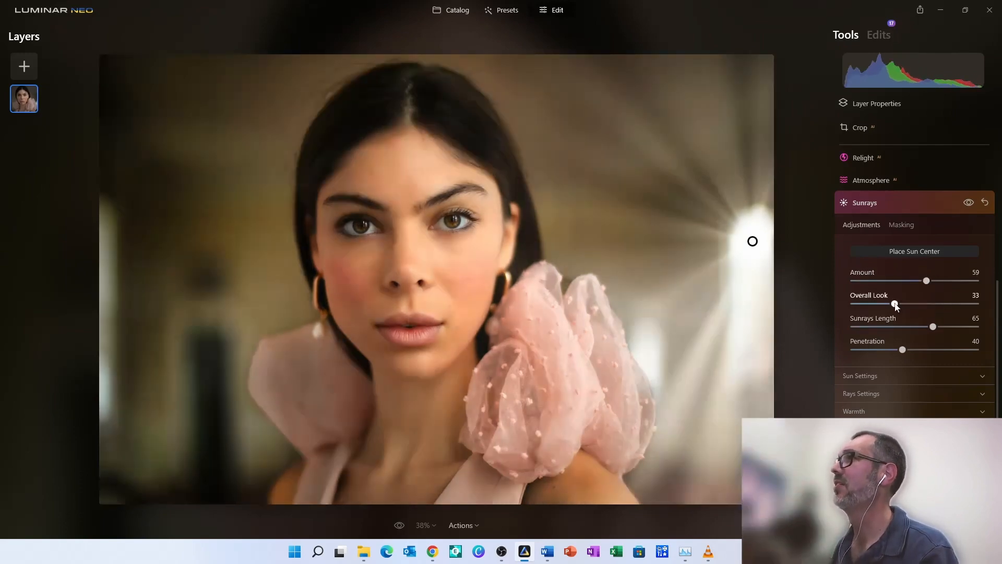
click(926, 304)
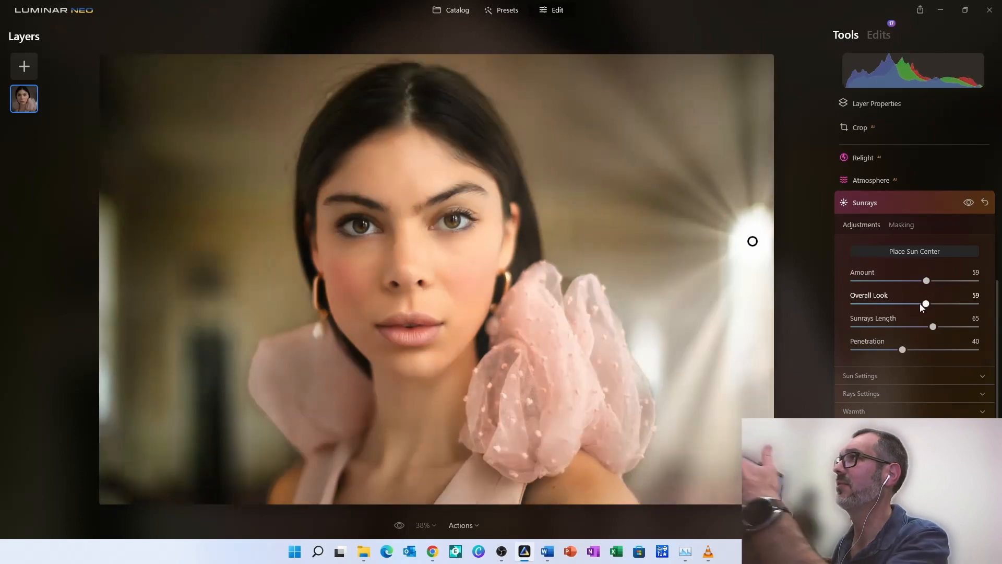
click(927, 304)
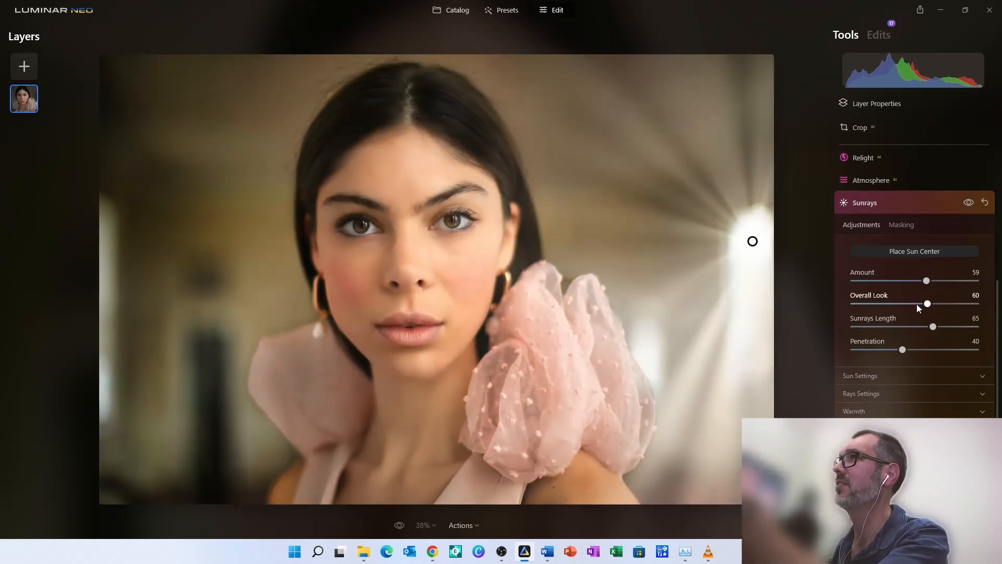
click(918, 304)
- Set the Sunrays Length to 45, comparing the values 42 and 76 first
click(907, 328)
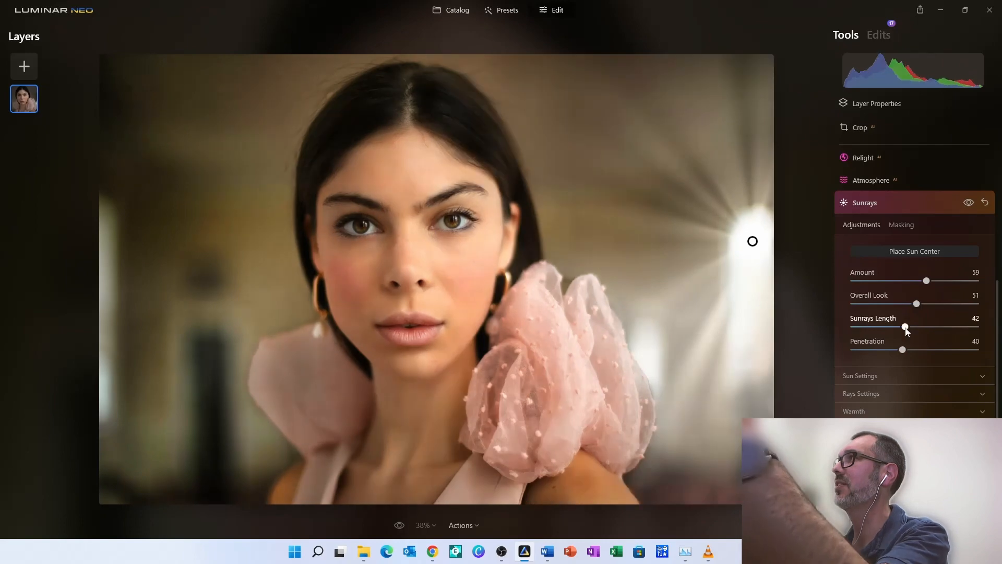
click(948, 327)
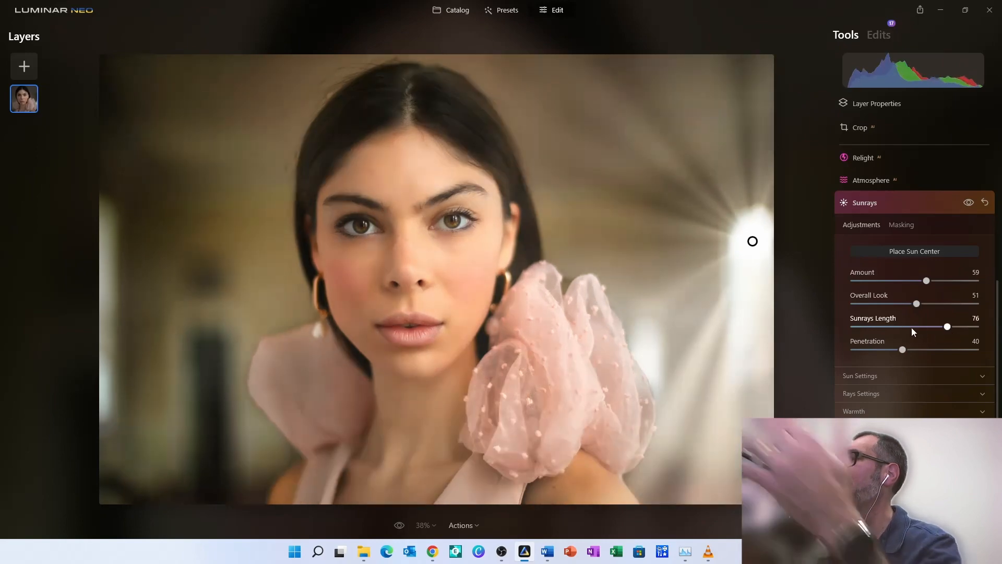
drag(903, 326, 911, 328)
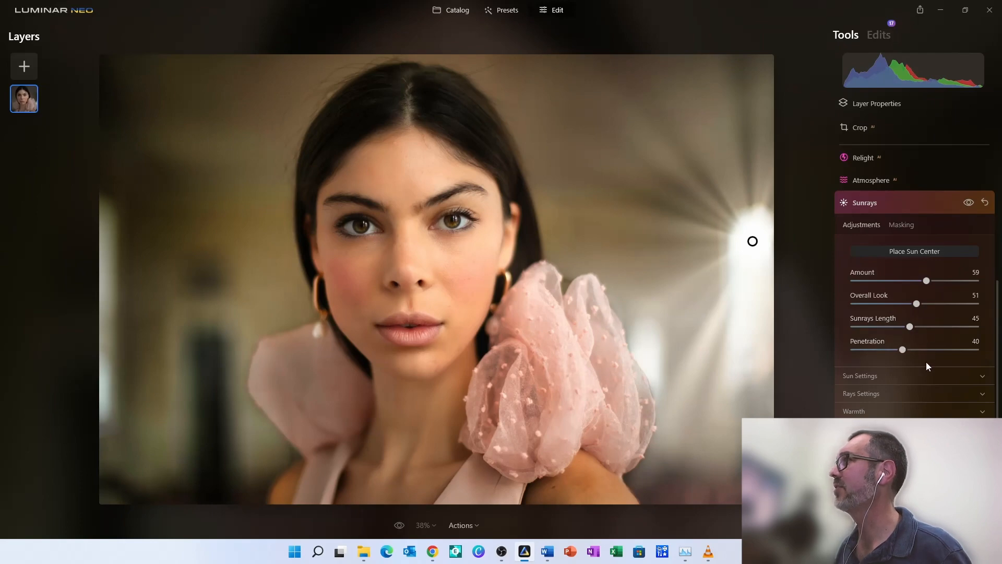
- Set the Sunrays Penetration to 45, comparing values such as 29 and 66 first
click(948, 350)
click(890, 350)
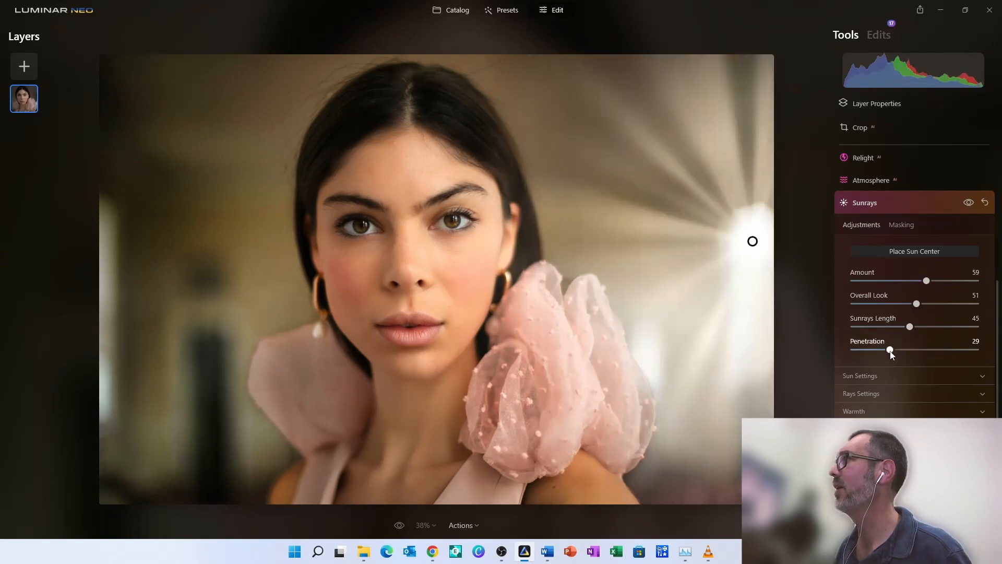
drag(891, 350, 935, 350)
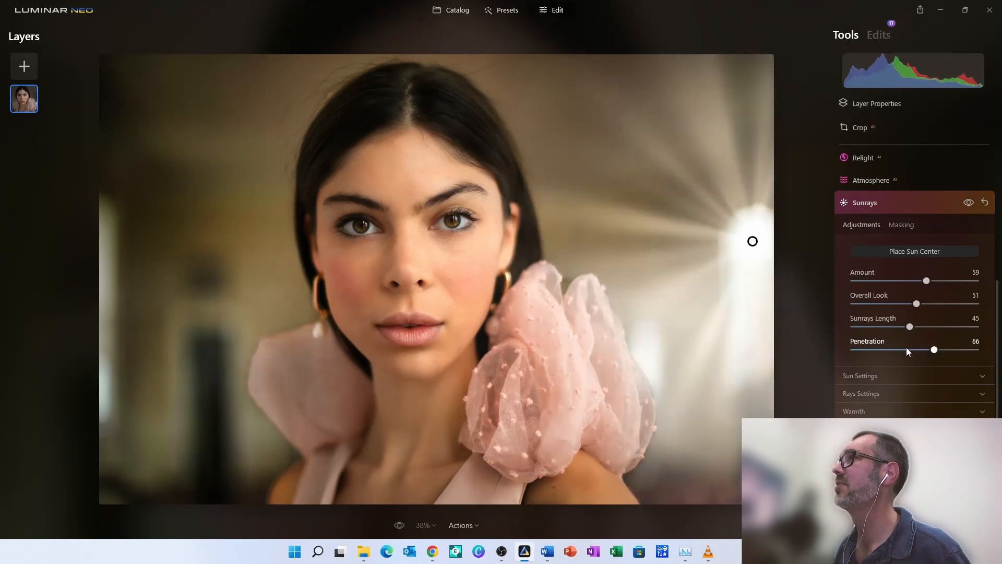
click(910, 350)
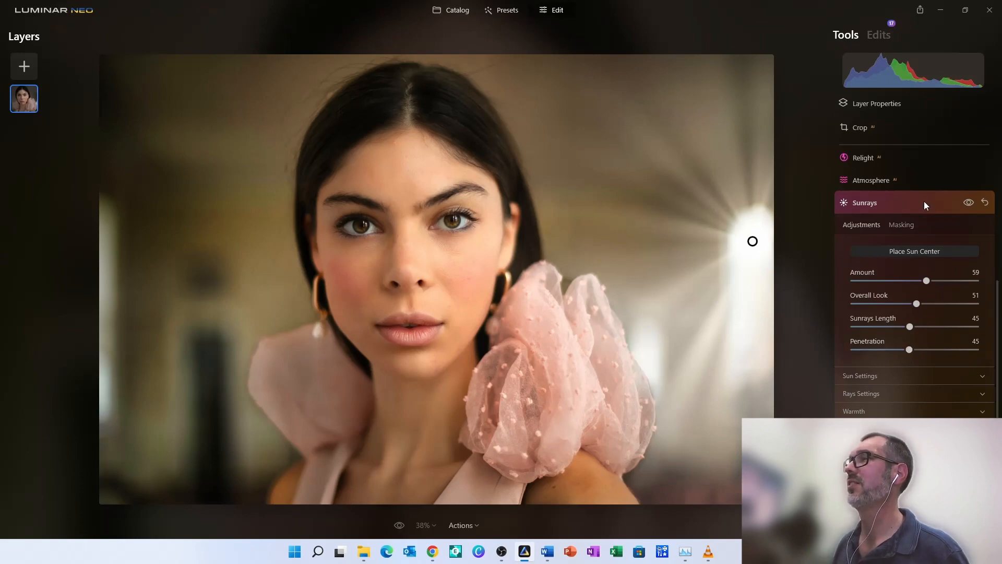
- Look through the additional Sunrays options under Sun Settings, Rays Settings and Warmth
click(924, 372)
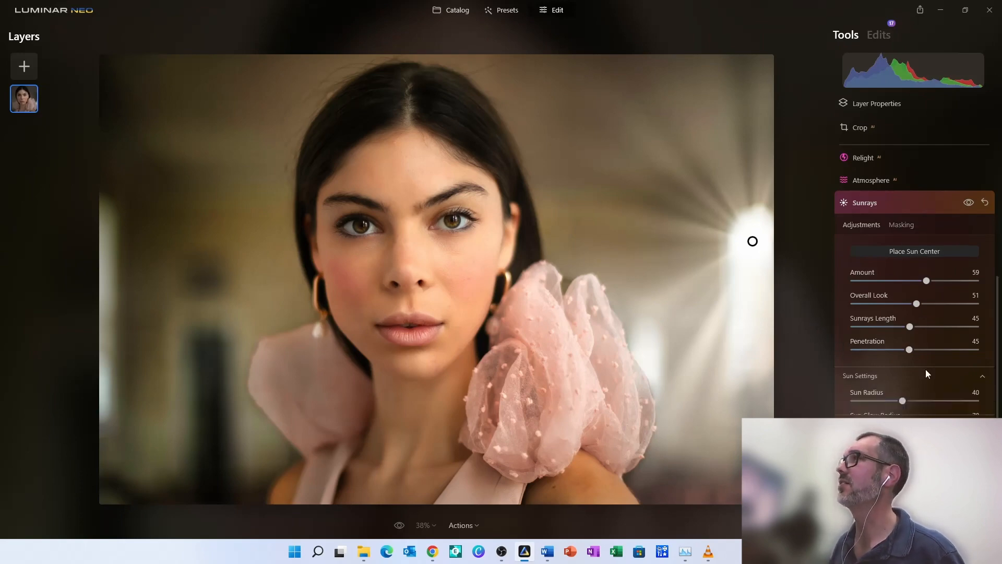
click(941, 375)
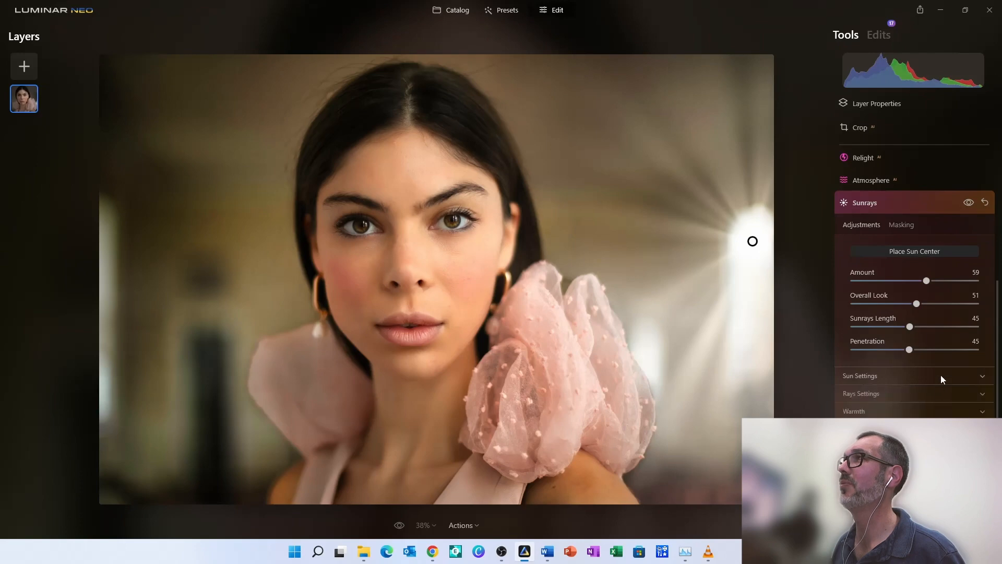
click(929, 396)
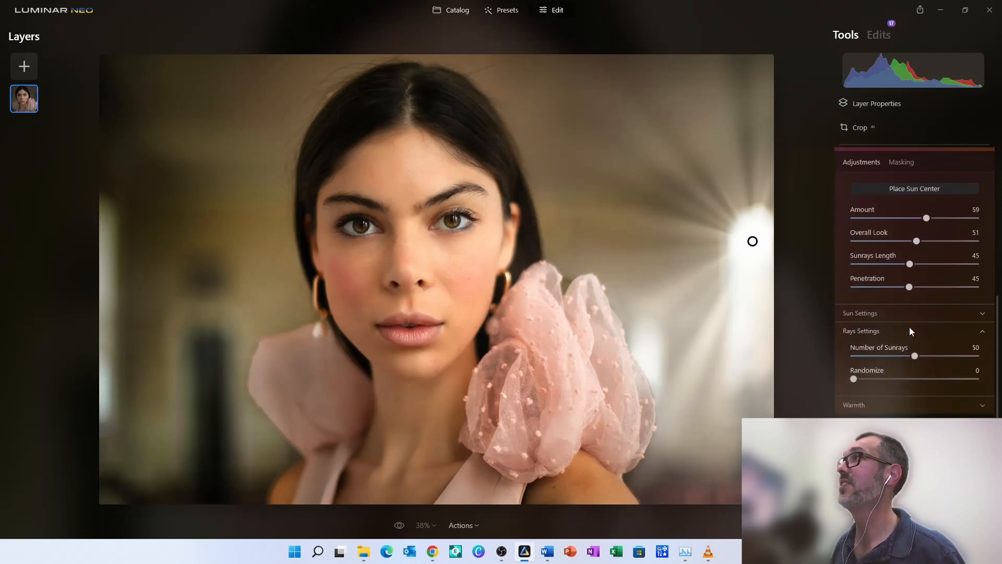
click(912, 332)
click(929, 348)
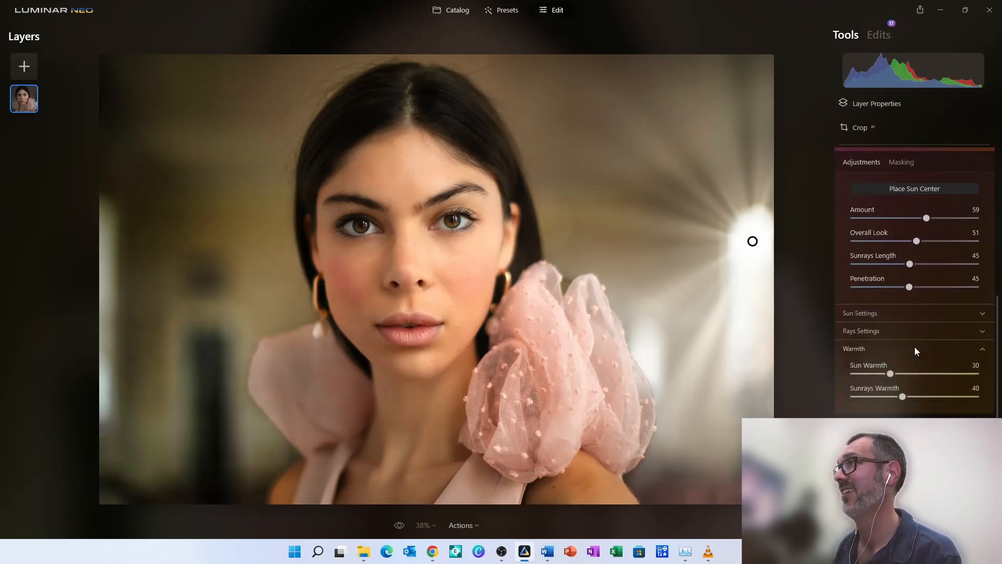
click(914, 348)
- Set the Sun Warmth of the Sunrays to 34, comparing values such as 41 and 71 first
click(890, 349)
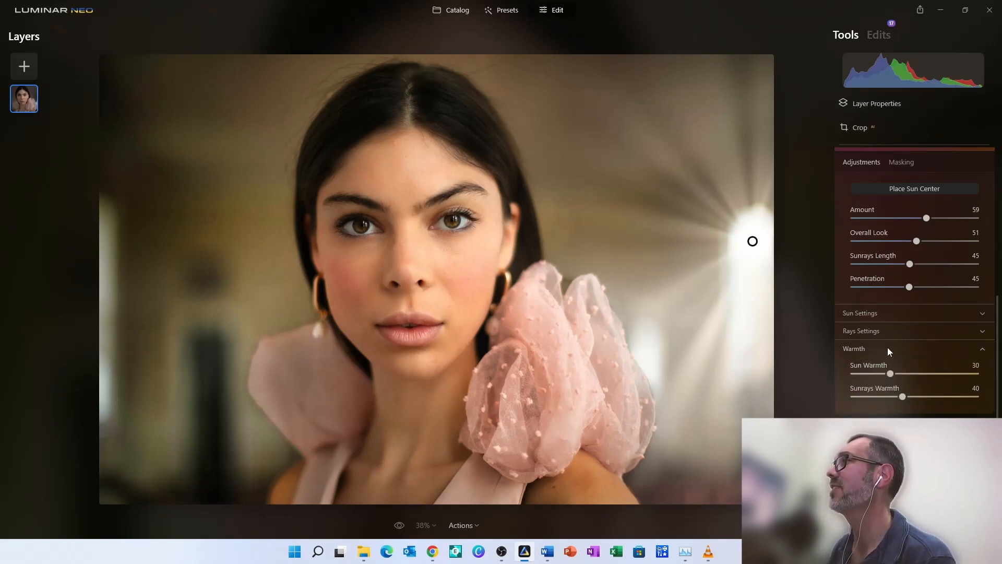
click(904, 374)
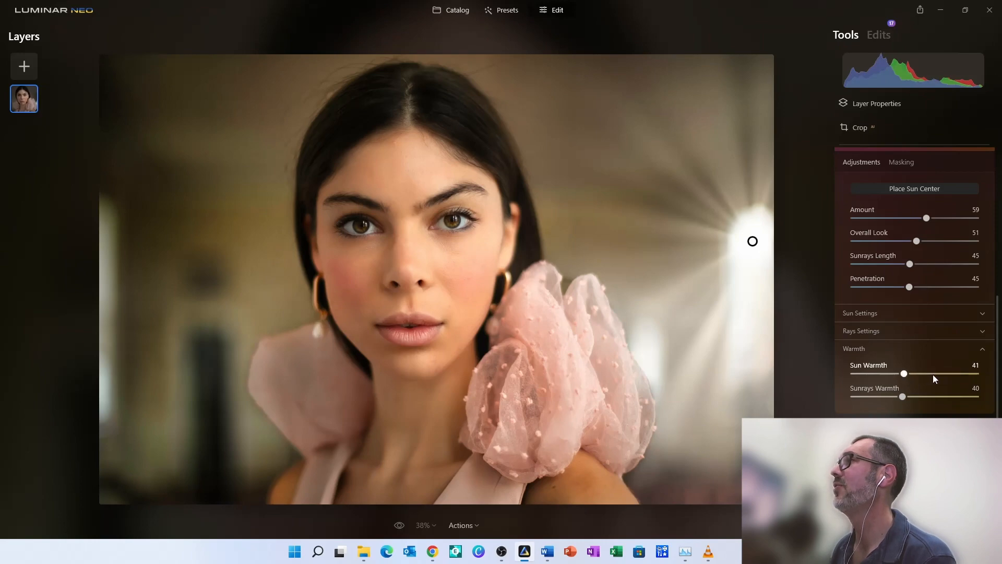
drag(911, 374, 896, 373)
click(941, 374)
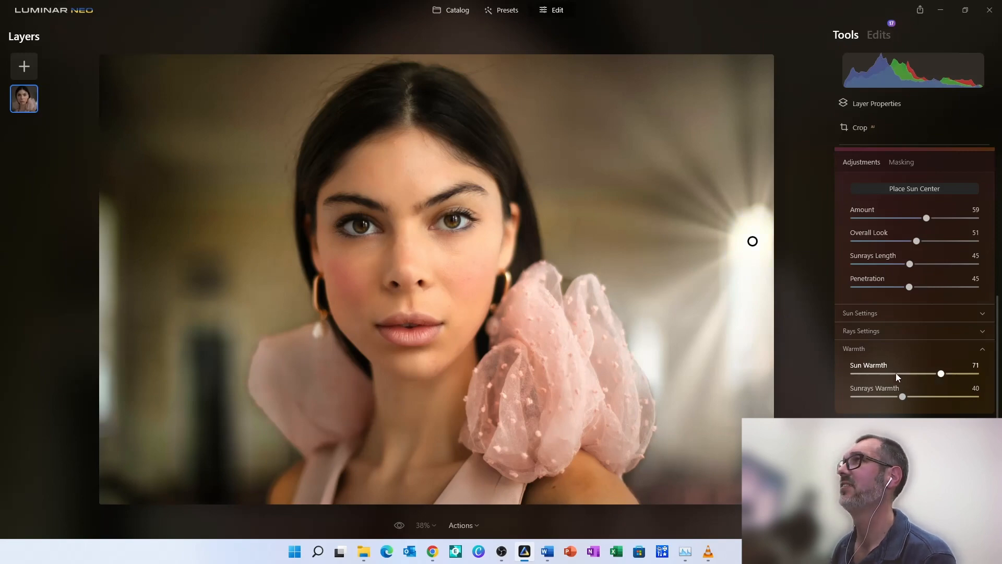
click(896, 373)
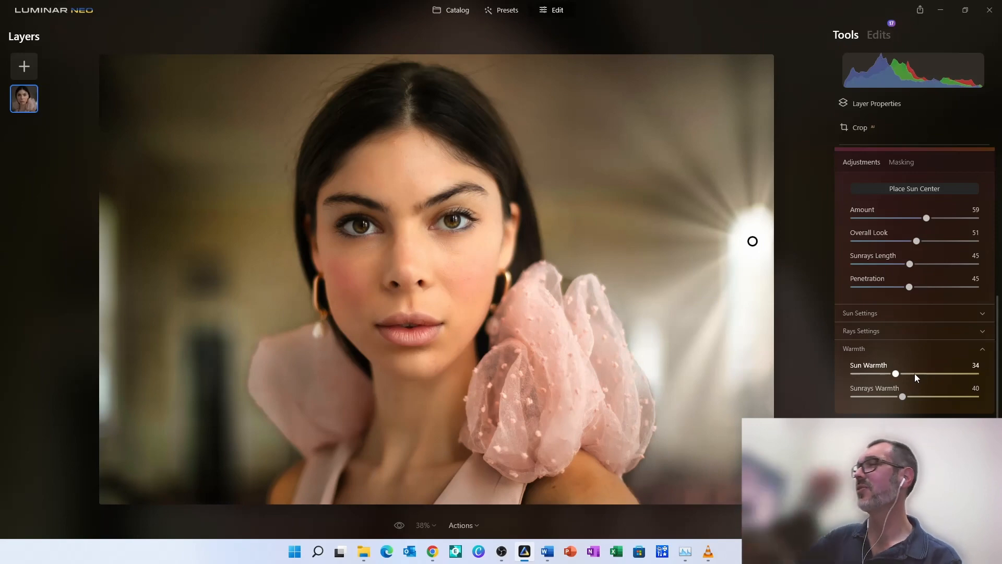
- Set the Sunrays Warmth to 39, comparing the values 66 and 23 first
click(935, 397)
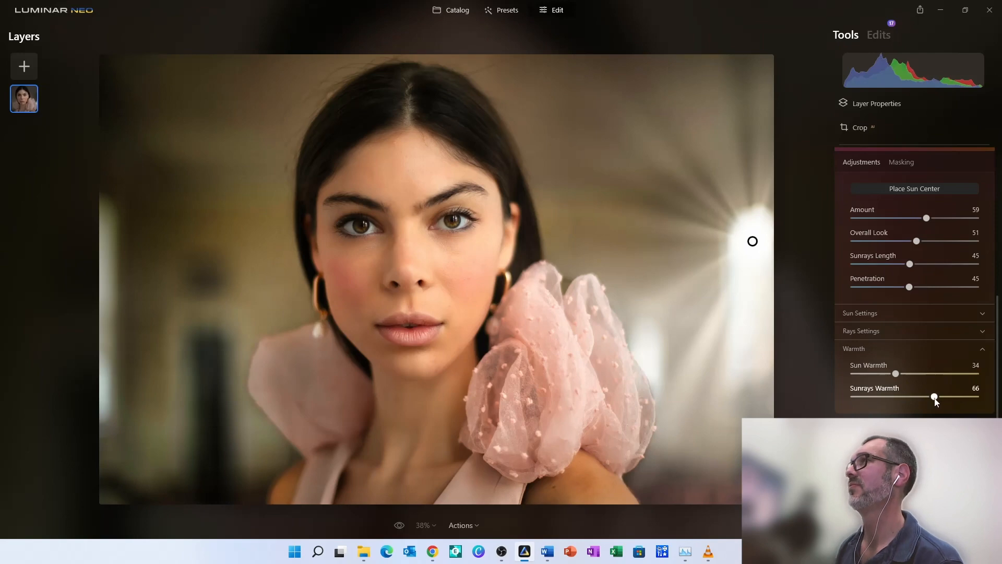
click(883, 397)
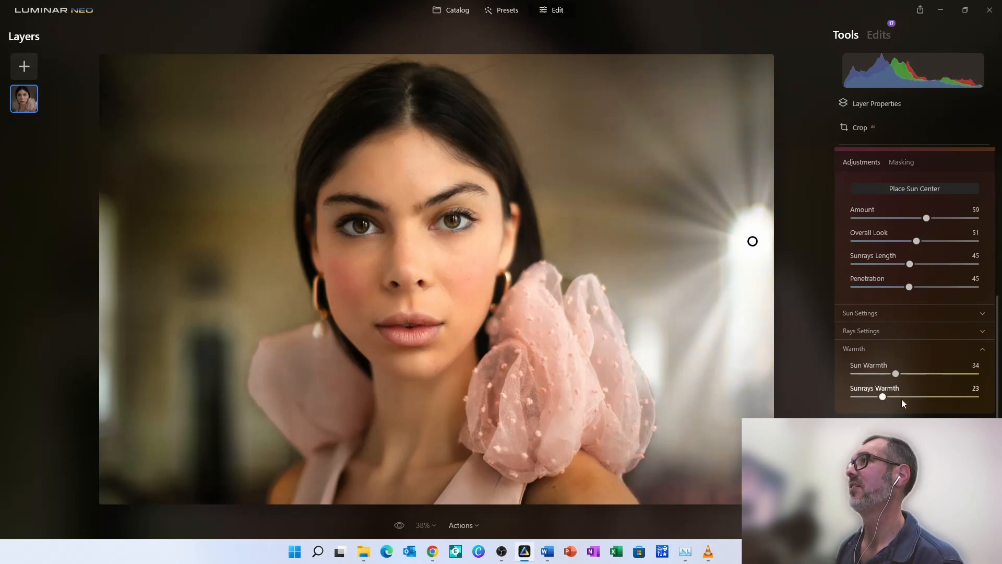
click(902, 396)
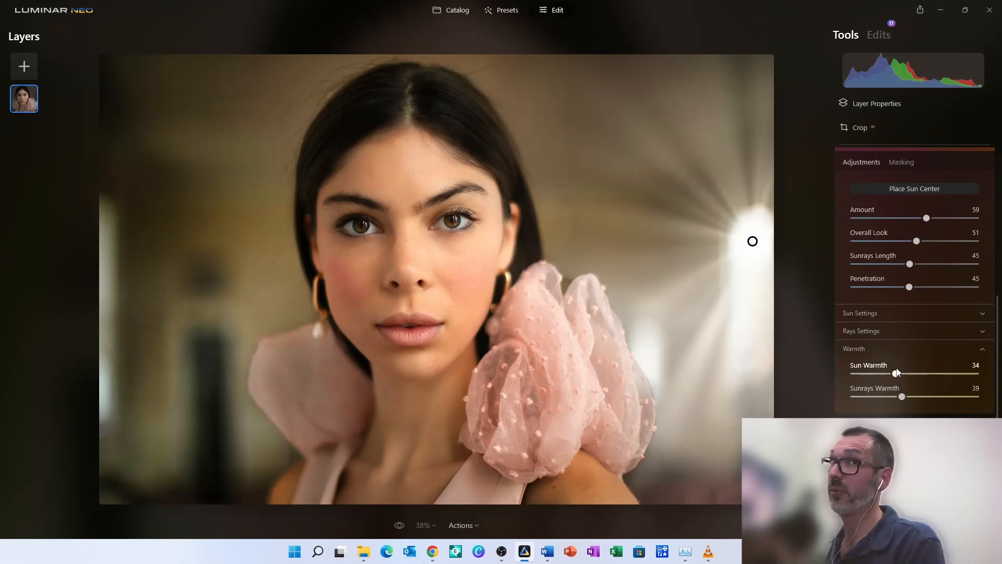
click(894, 349)
- Set the portrait Face tool's Face Light to 24, comparing values such as 60, 23 and 54 first
scroll(909, 344, down, 5)
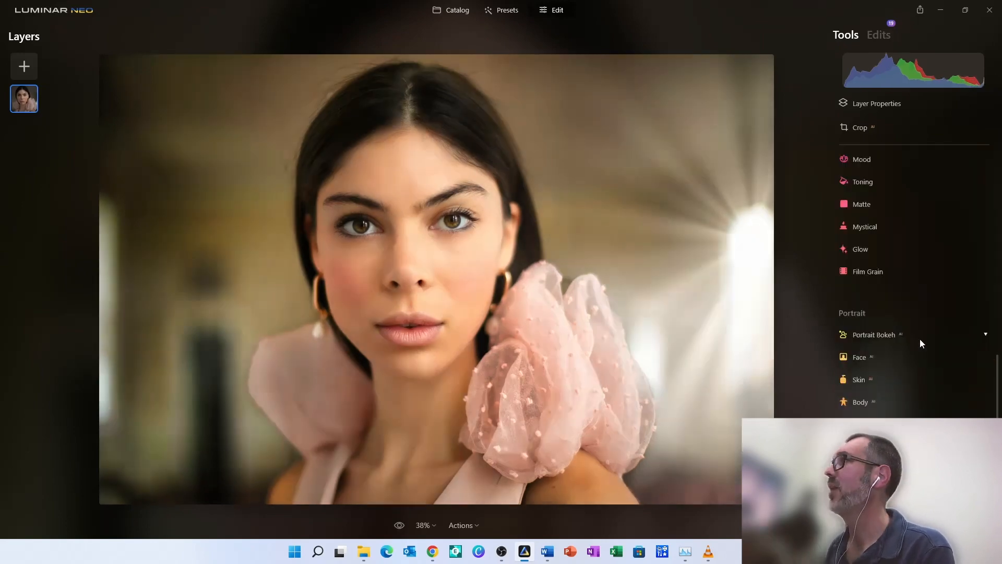
click(891, 360)
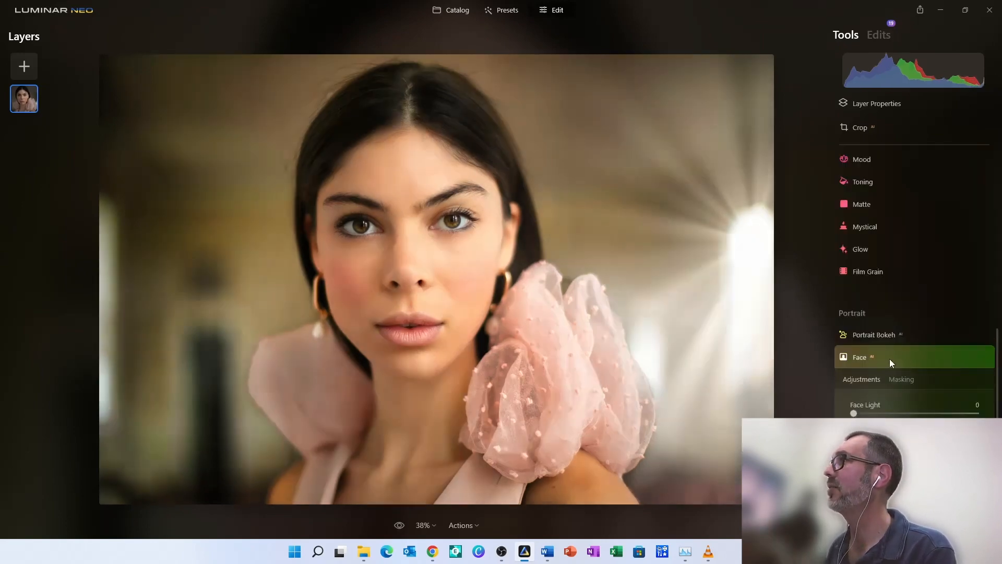
scroll(945, 319, down, 2)
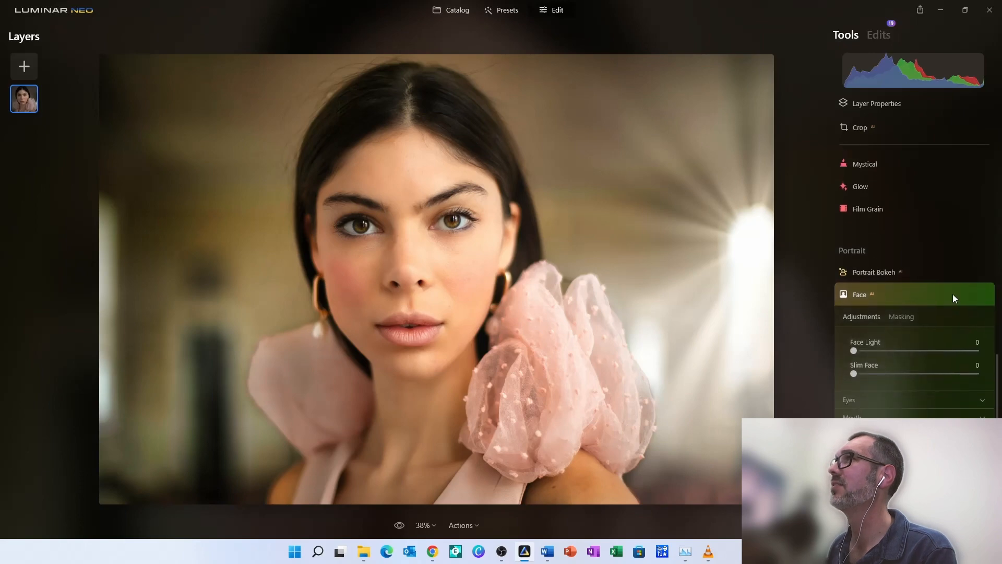
scroll(972, 309, down, 2)
click(889, 292)
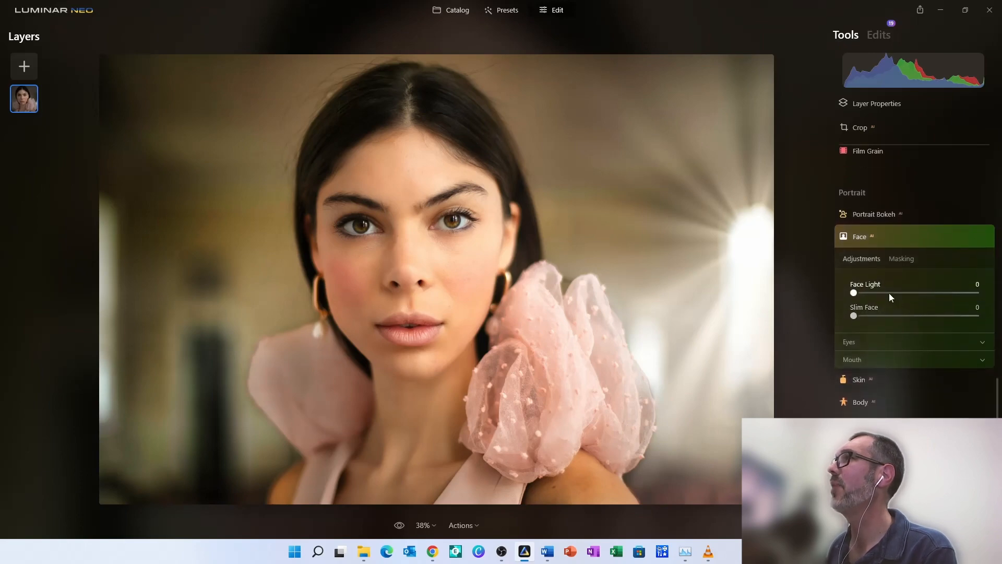
click(928, 293)
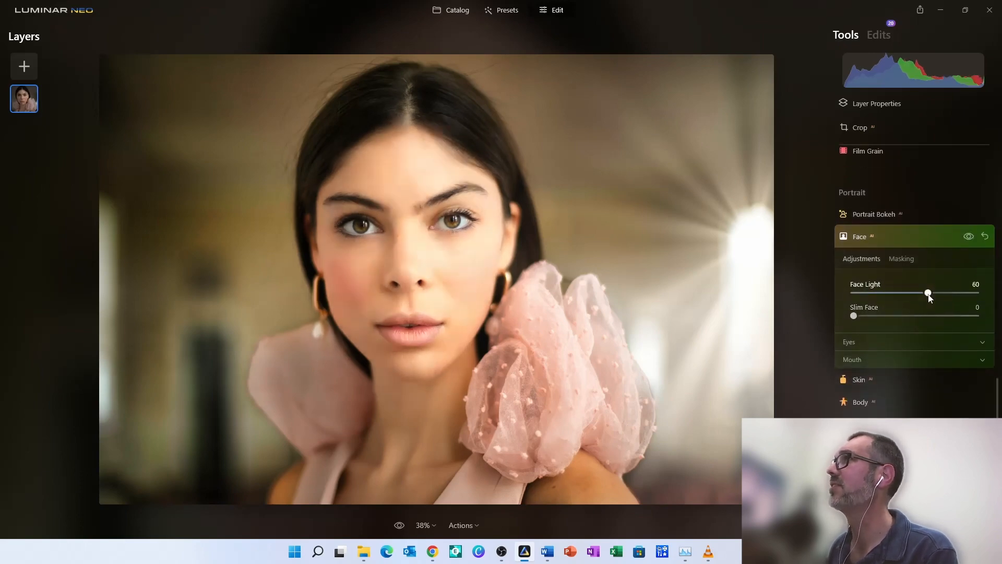
click(884, 292)
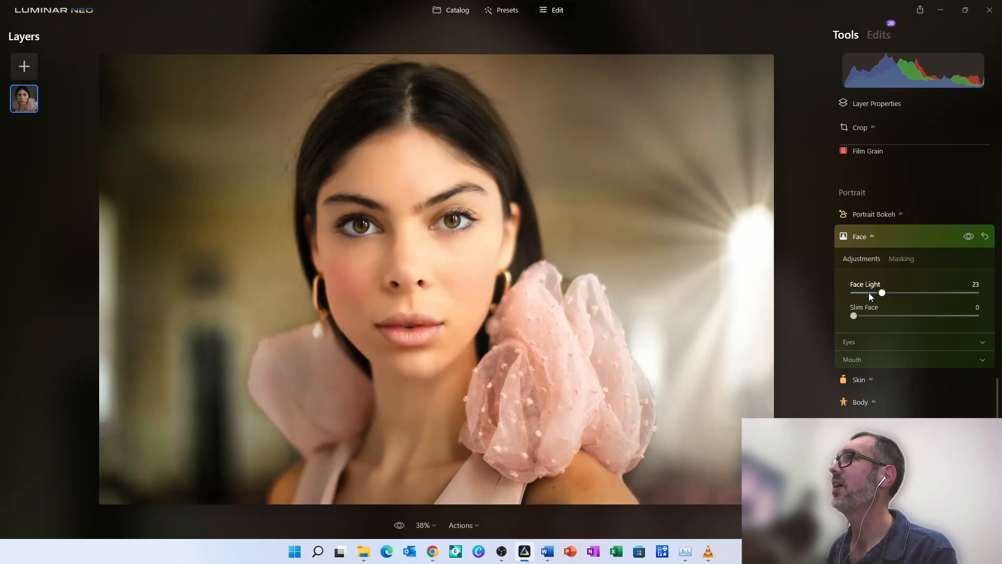
click(894, 292)
click(920, 293)
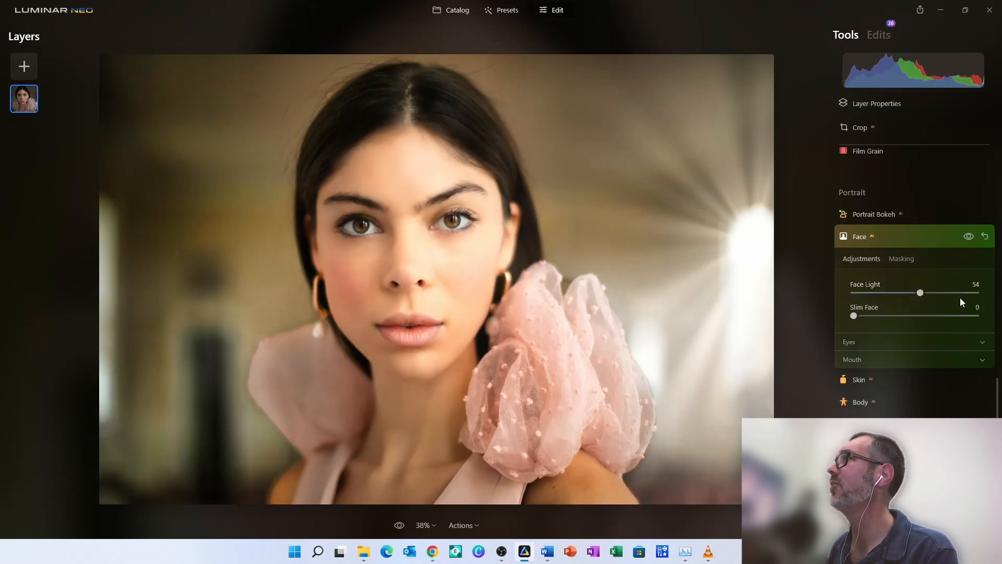
click(948, 293)
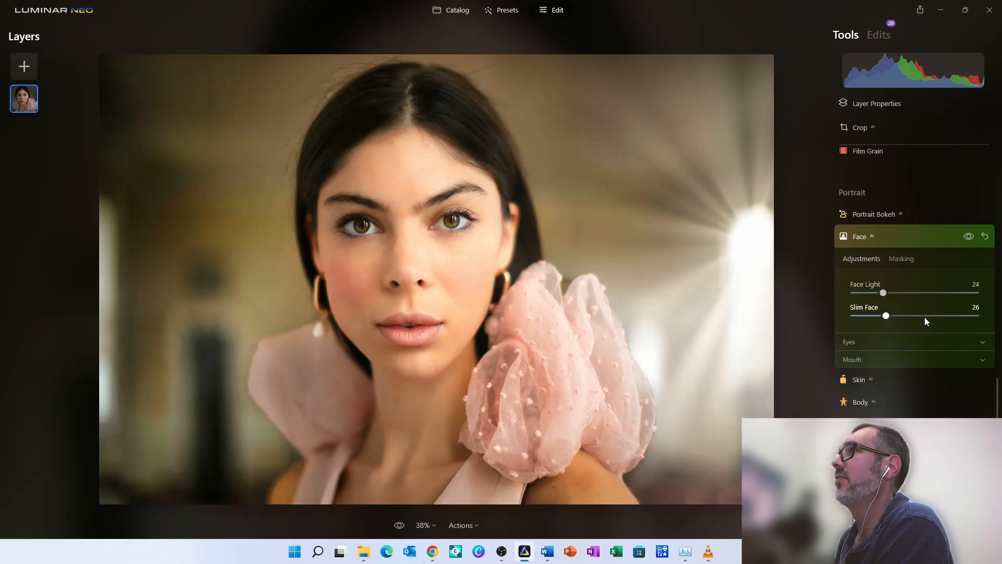
- Set the portrait Face tool's Slim Face to 13, comparing values such as 0, 32, 60, 83, 20 and 70 first
drag(888, 316, 838, 315)
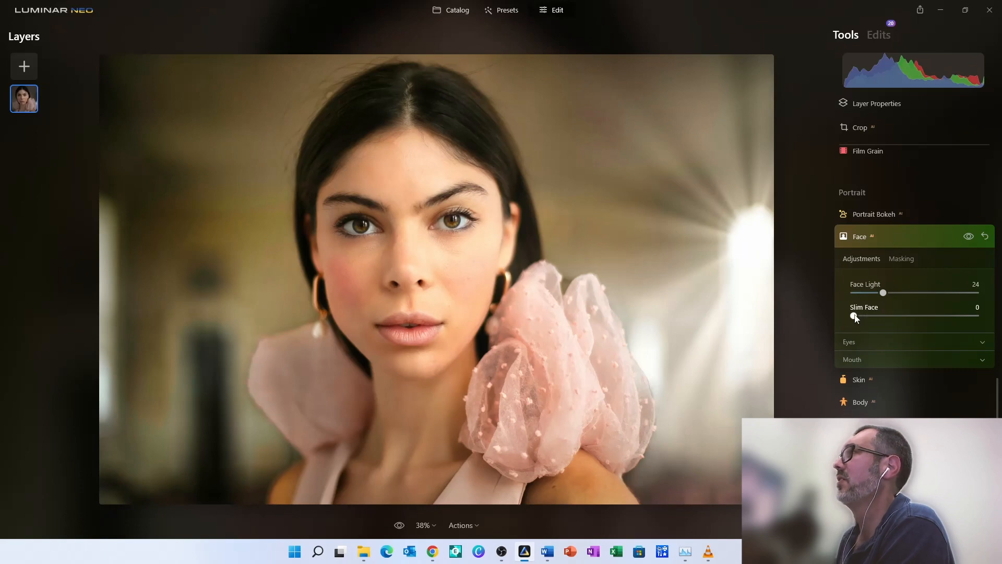
drag(855, 316, 894, 318)
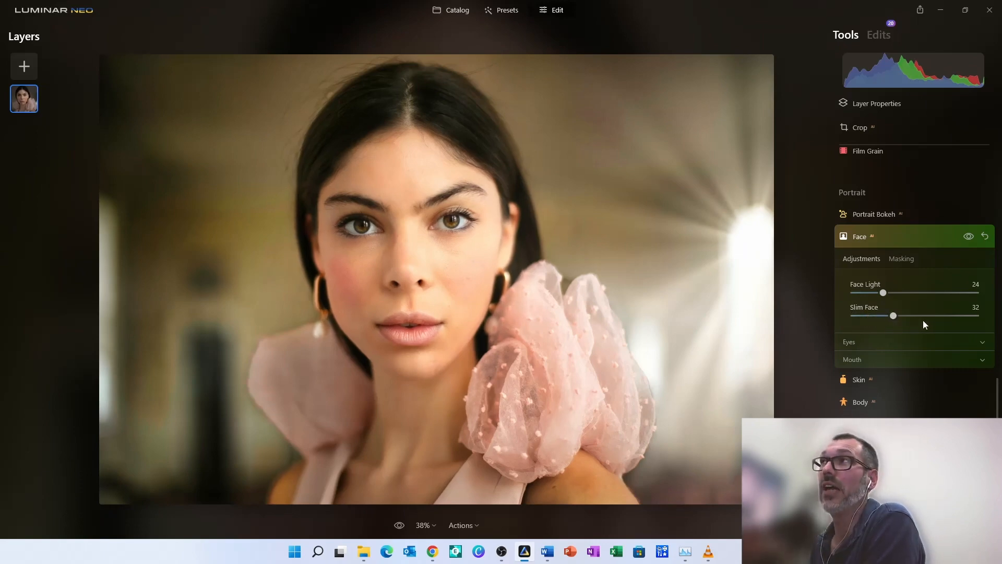
click(928, 317)
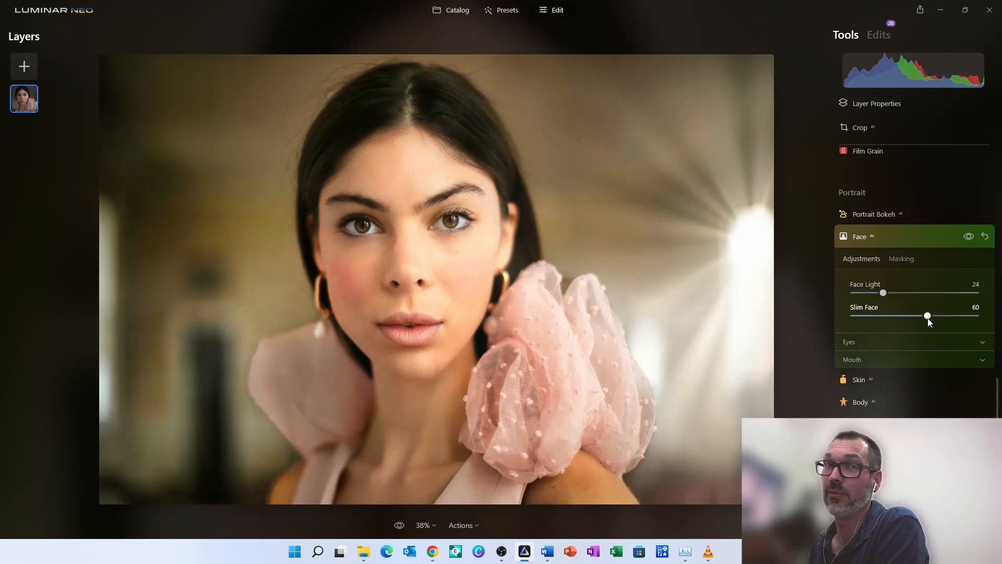
click(957, 316)
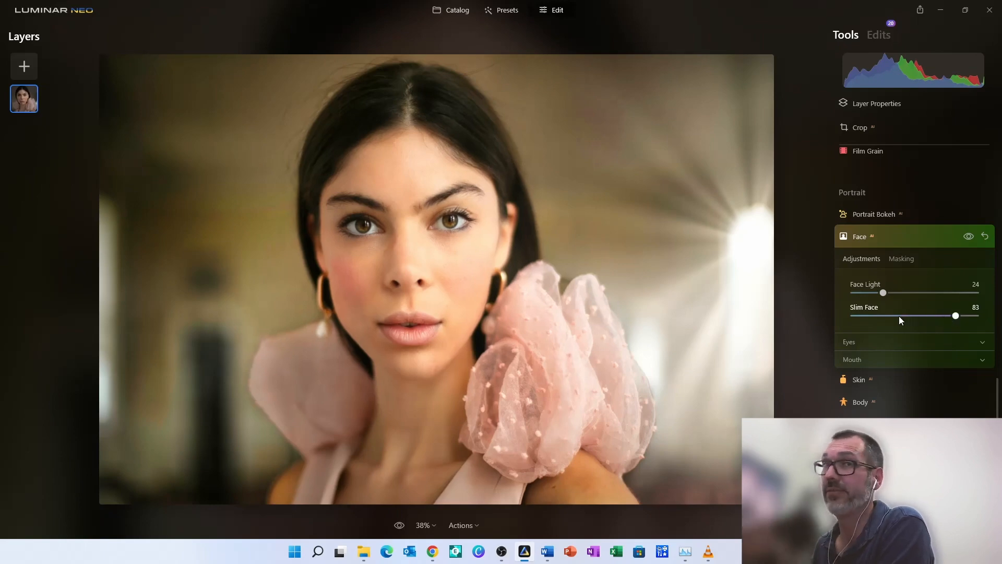
drag(873, 317, 833, 315)
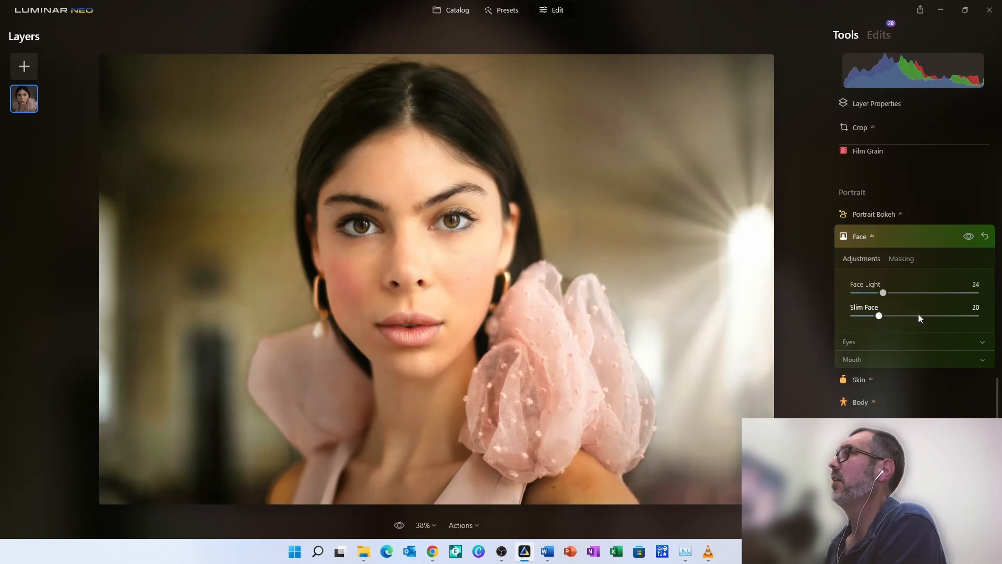
drag(934, 316, 940, 317)
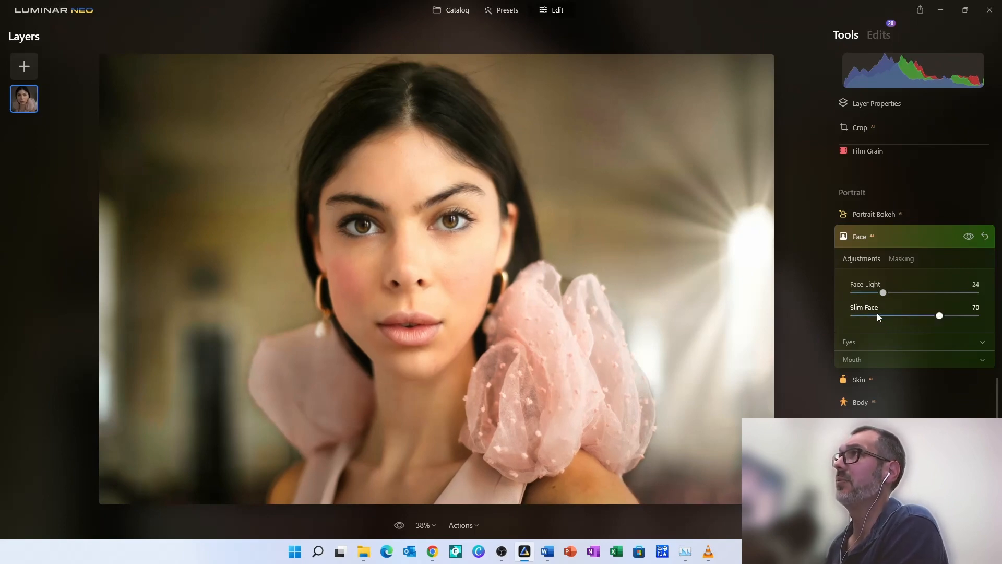
mouse_move(866, 315)
mouse_down()
mouse_move(845, 315)
mouse_move(870, 316)
mouse_up()
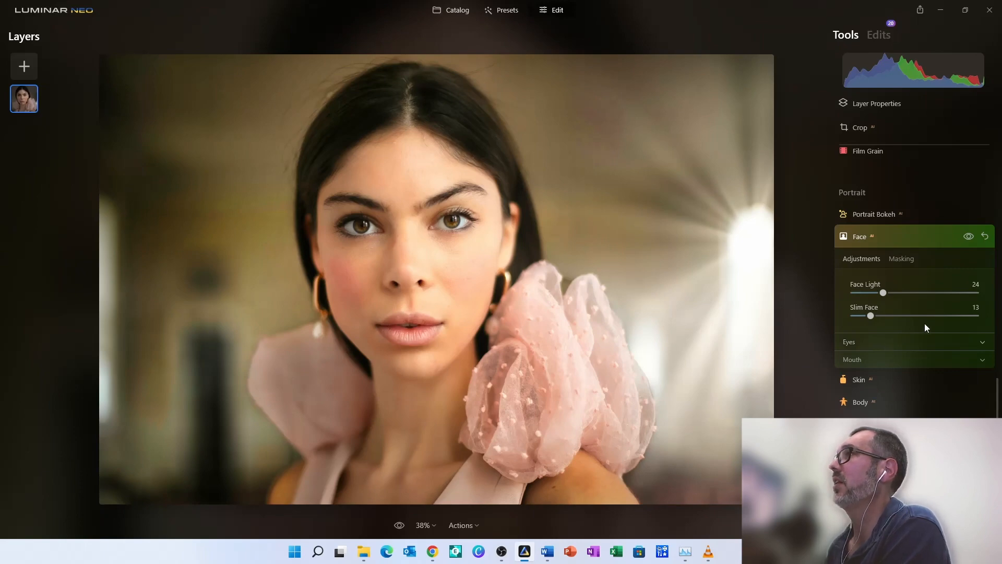
- Open the Face tool's Eyes options and try the Blue, Brown, Green and Grey iris colours on the portrait
click(909, 341)
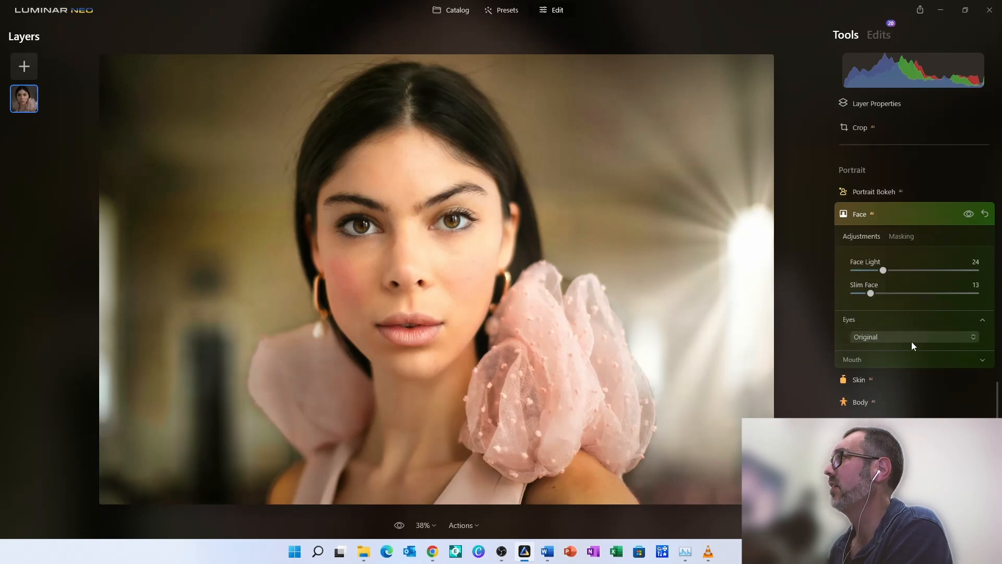
scroll(992, 347, down, 2)
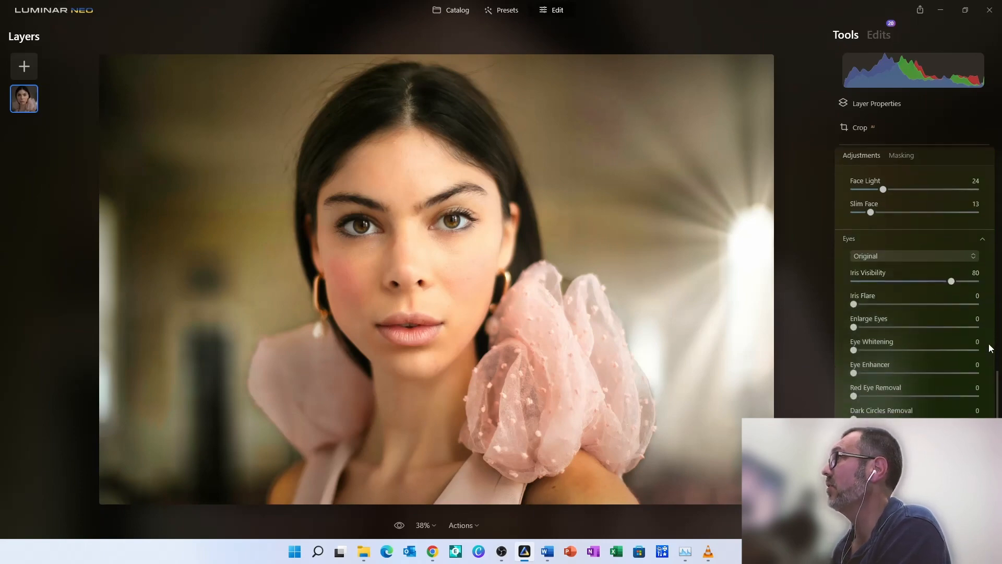
click(902, 253)
click(900, 288)
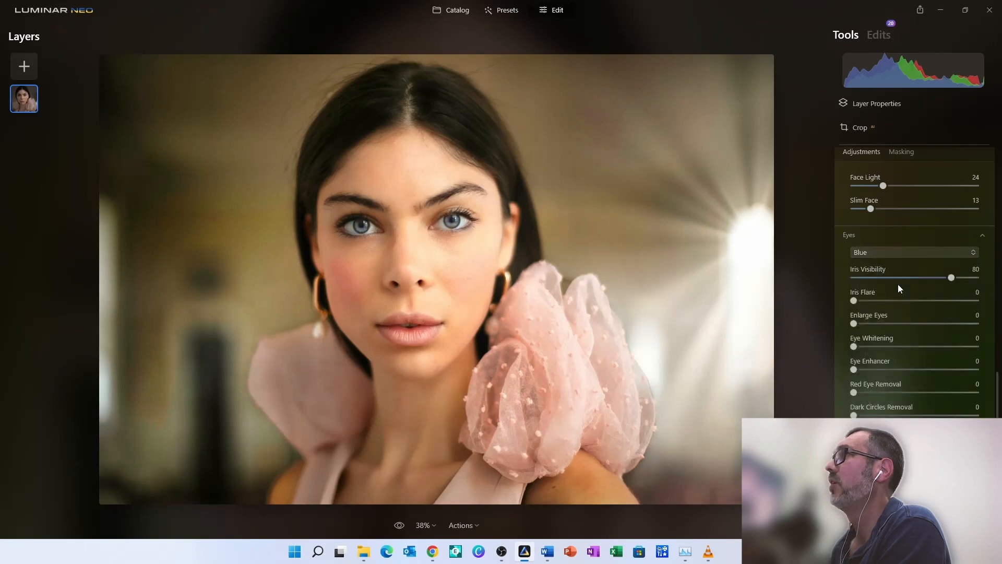
click(948, 253)
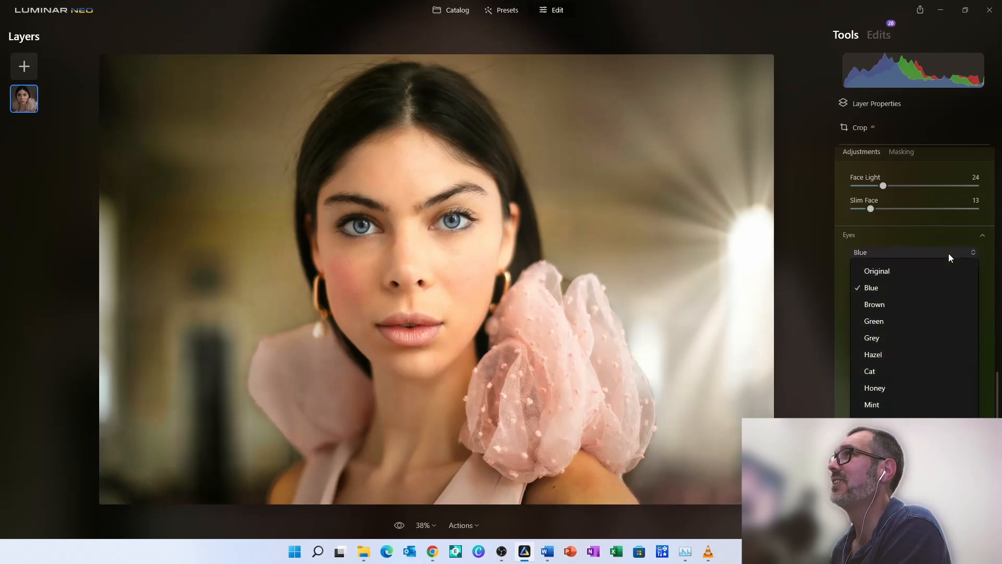
click(922, 300)
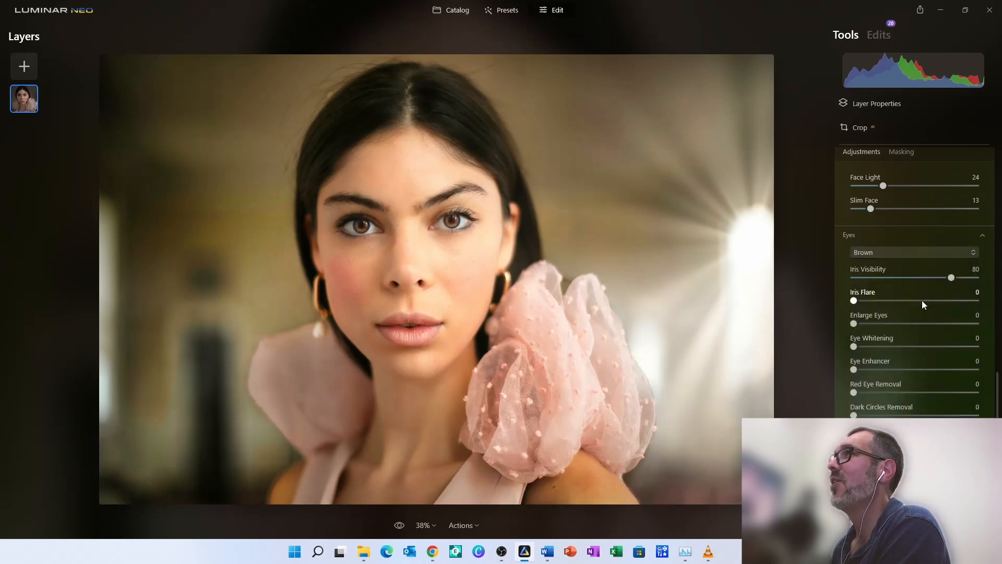
click(934, 250)
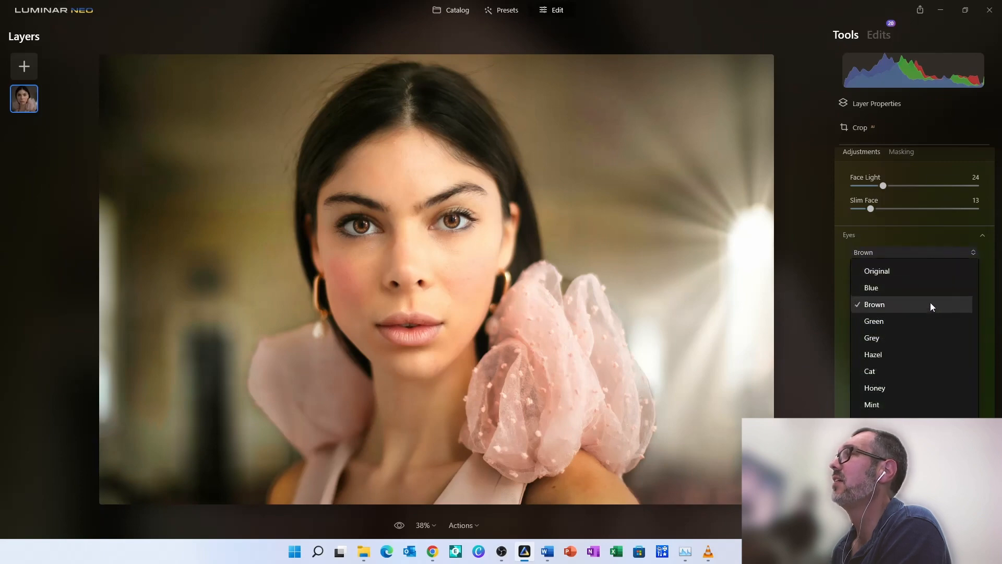
click(931, 321)
click(929, 254)
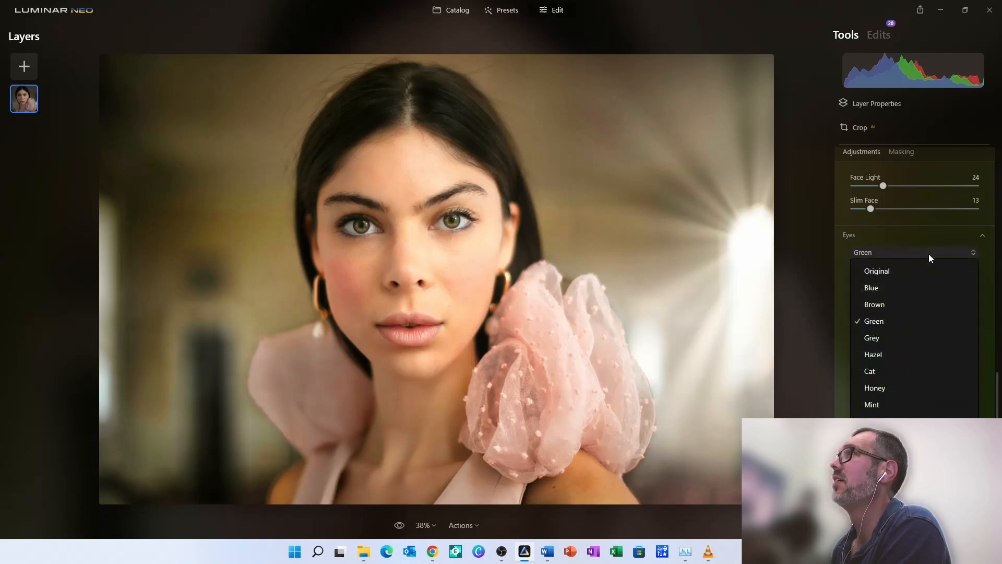
click(929, 333)
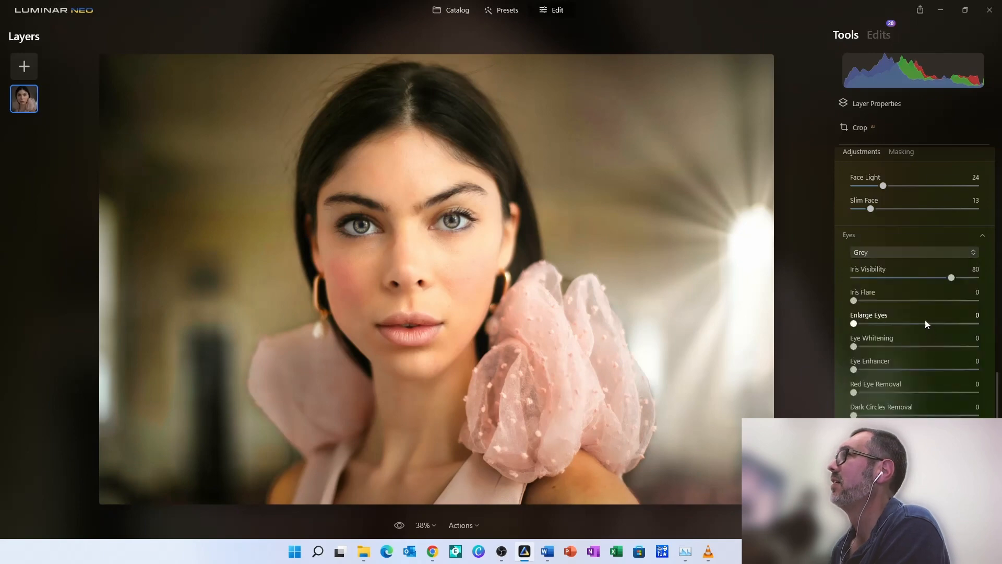
- Try the Hazel, Cat, Honey, Mint and Owl iris colours on the portrait's eyes
click(926, 252)
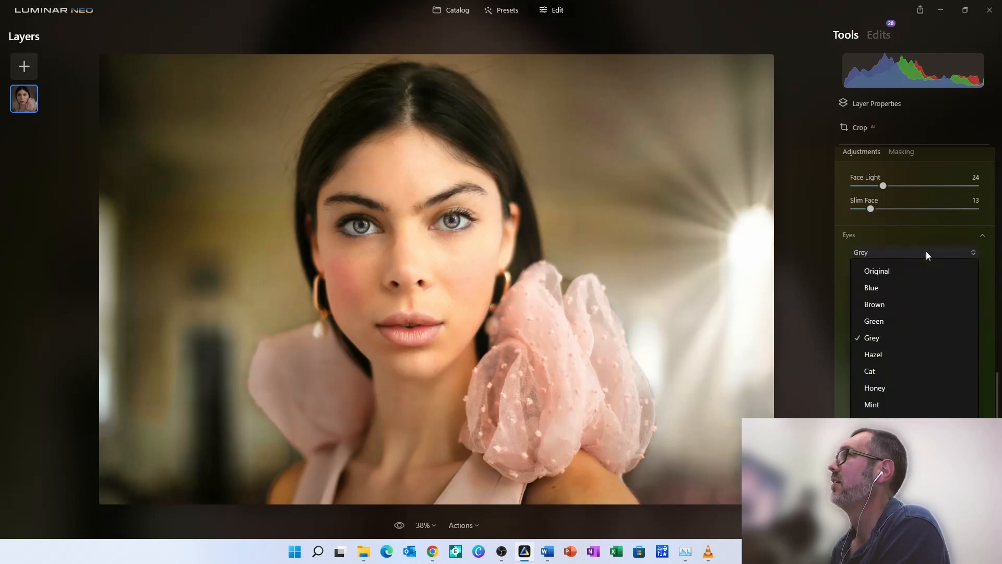
click(943, 357)
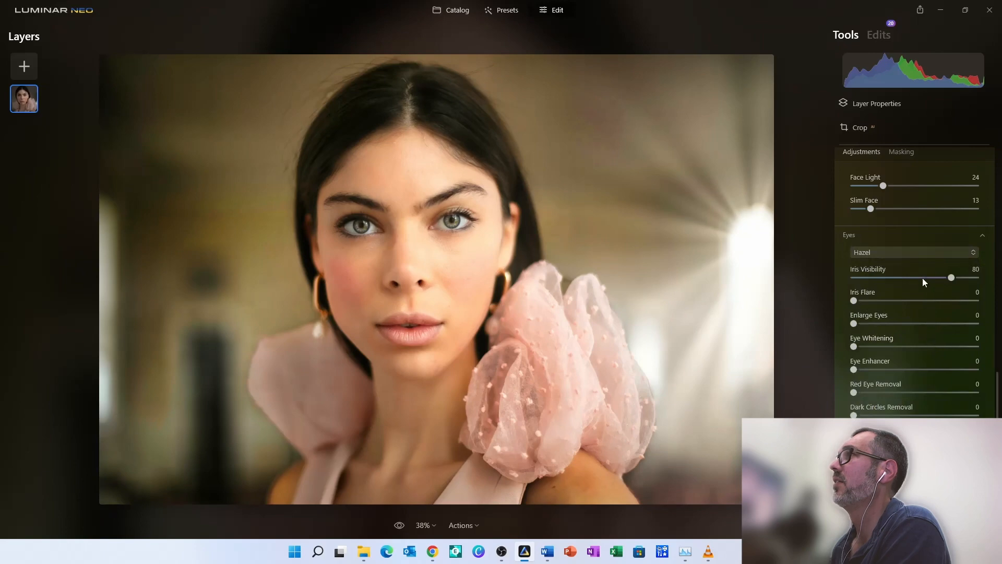
click(928, 255)
click(925, 372)
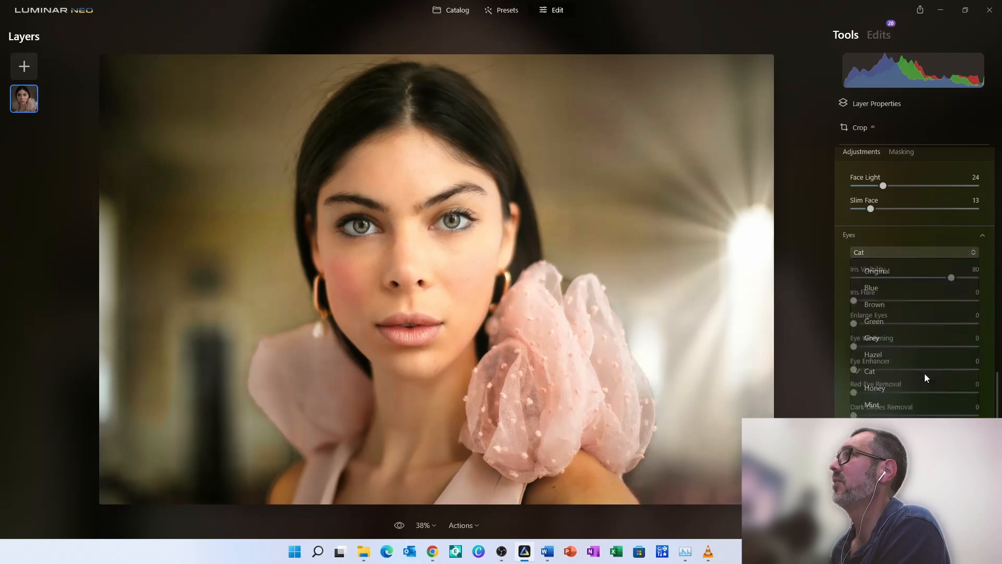
click(931, 250)
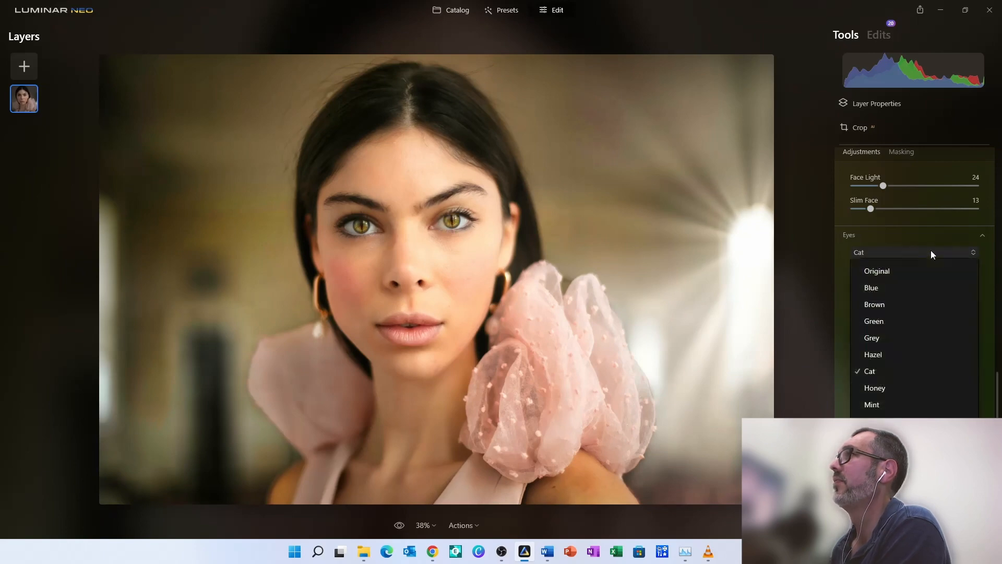
click(912, 385)
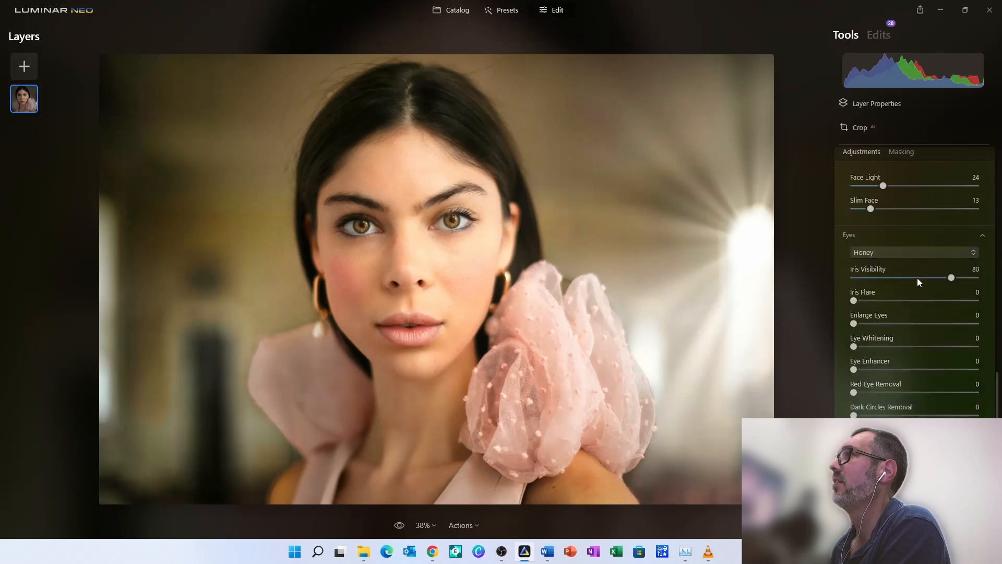
click(927, 253)
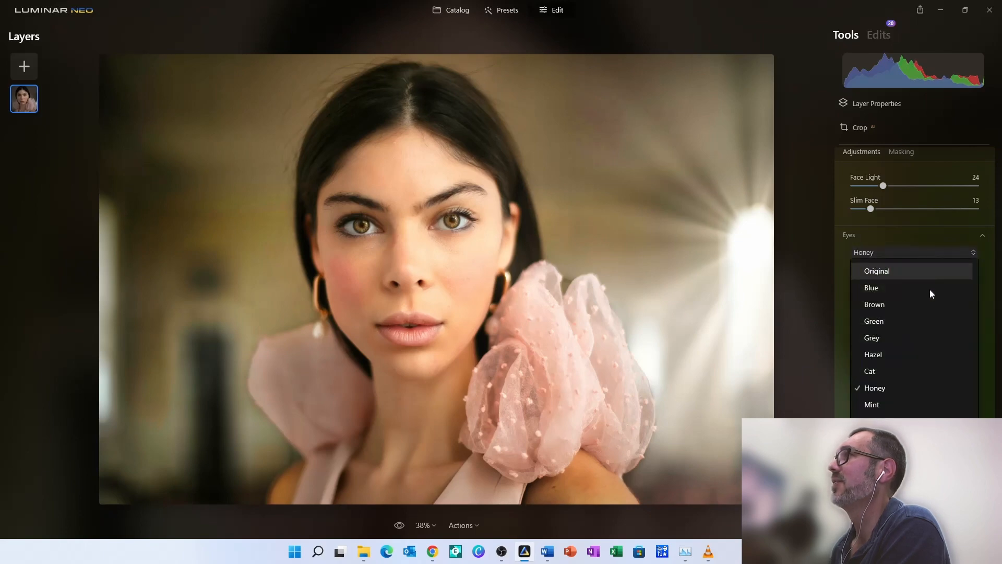
click(924, 404)
click(922, 253)
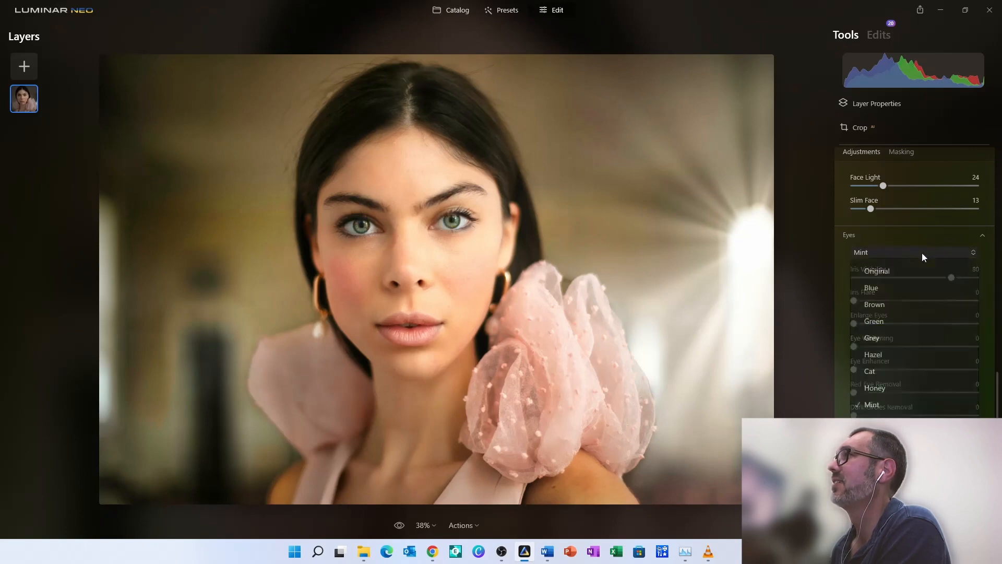
click(926, 377)
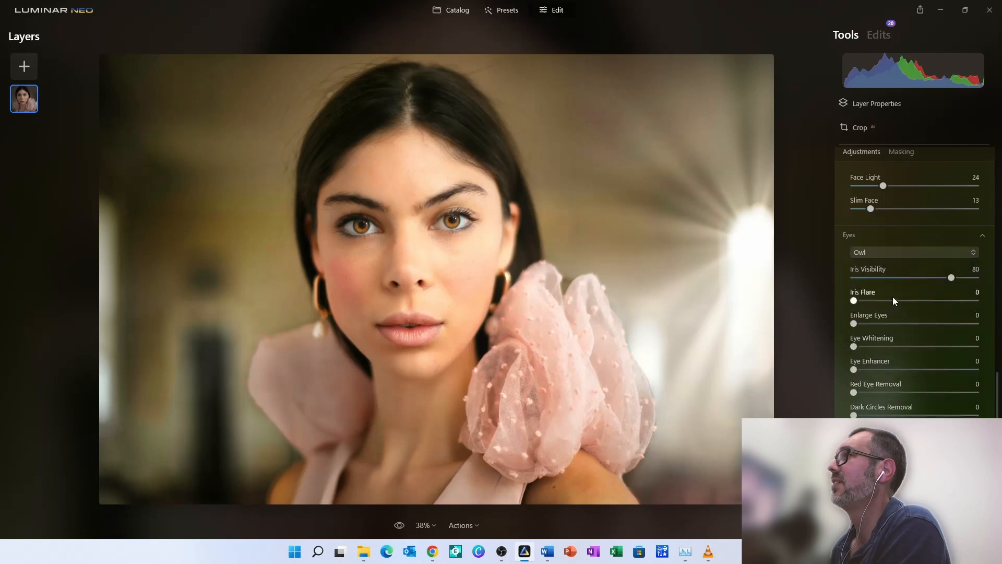
- Compare the Blue, Grey and Owl iris colours again on the portrait, ending with Grey
click(897, 257)
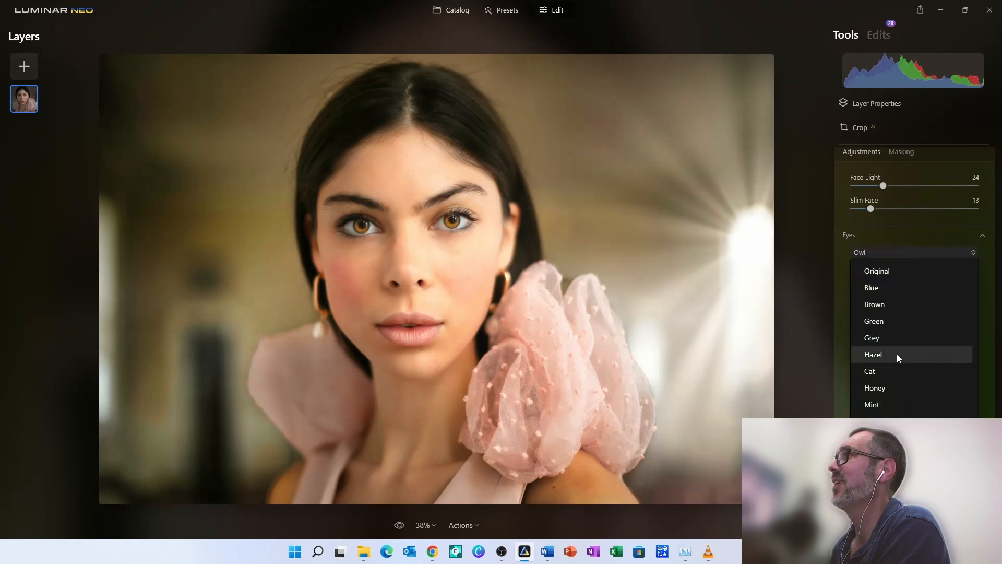
click(908, 289)
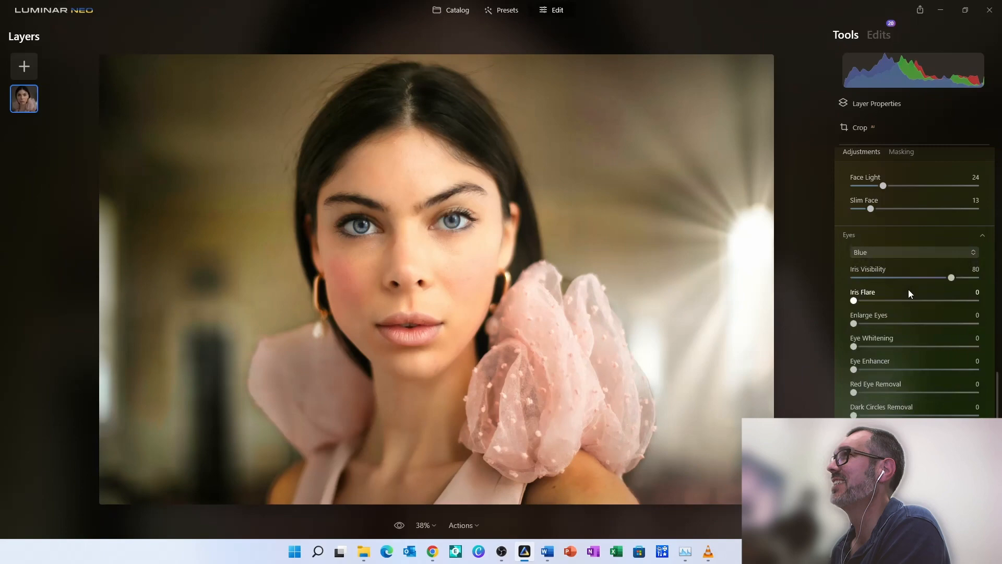
click(896, 252)
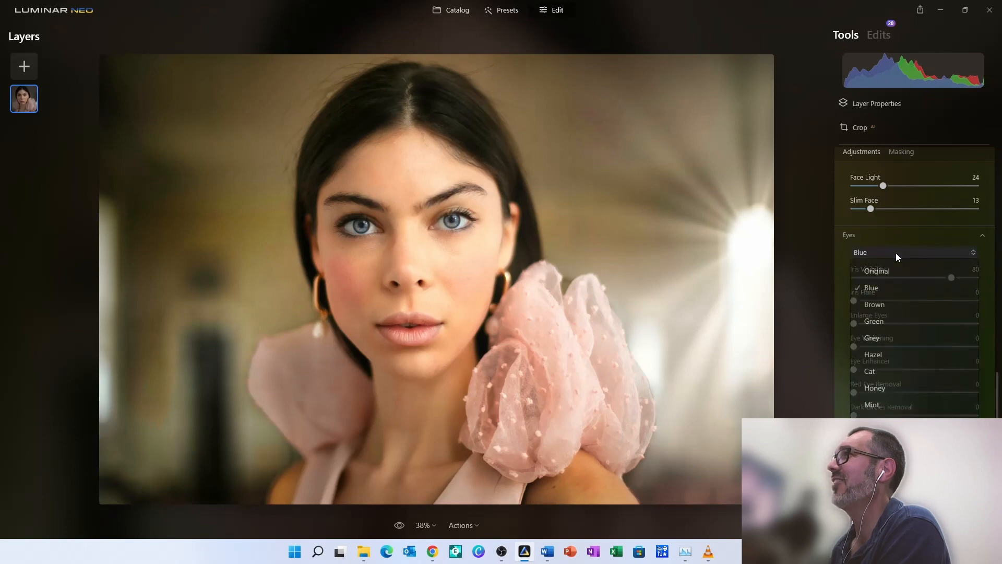
click(926, 339)
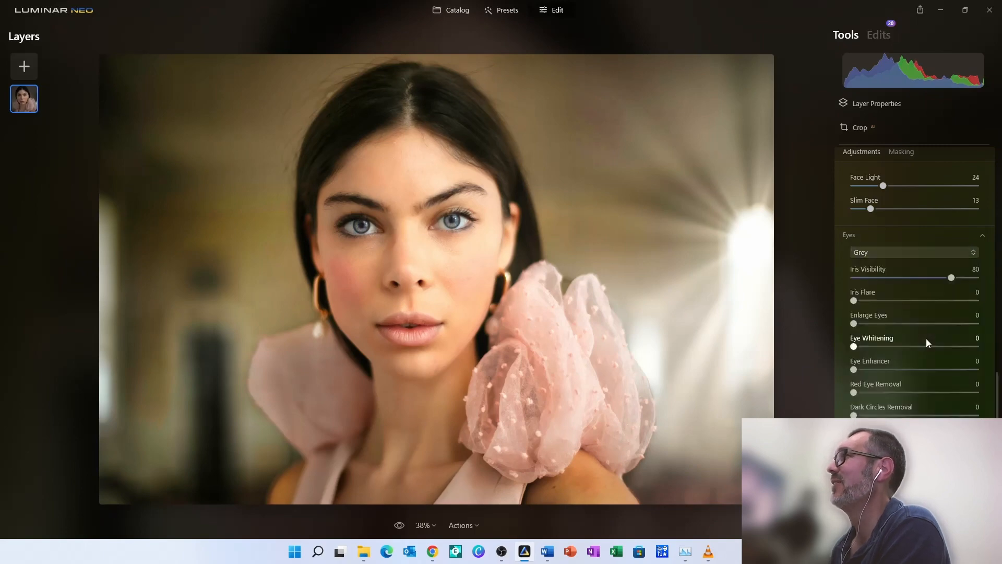
click(907, 258)
click(889, 421)
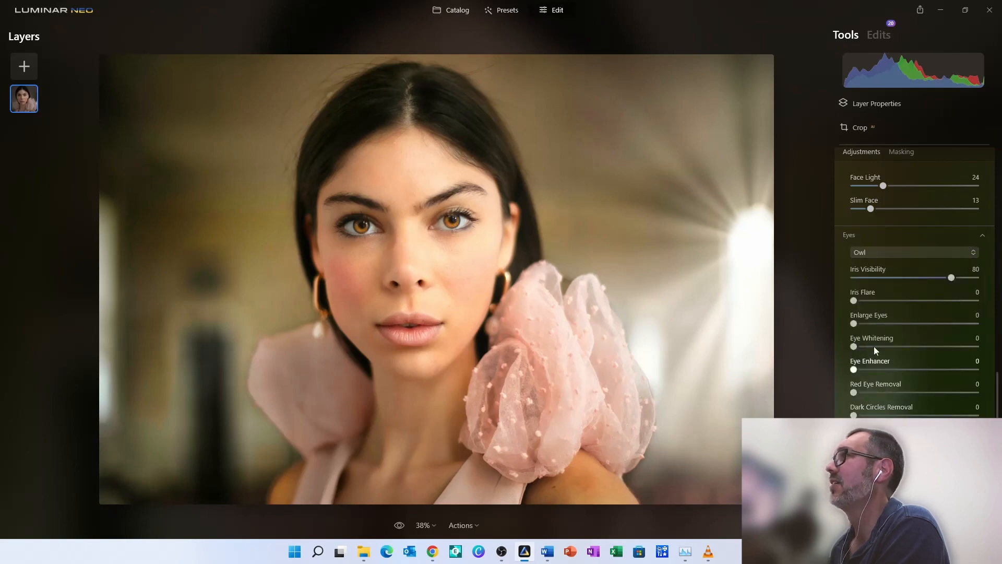
click(894, 254)
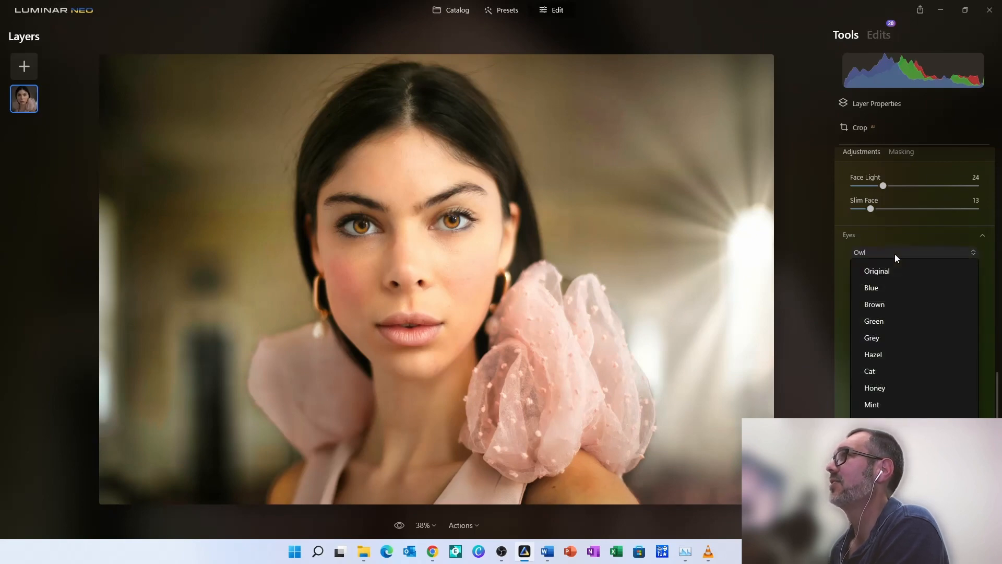
click(898, 339)
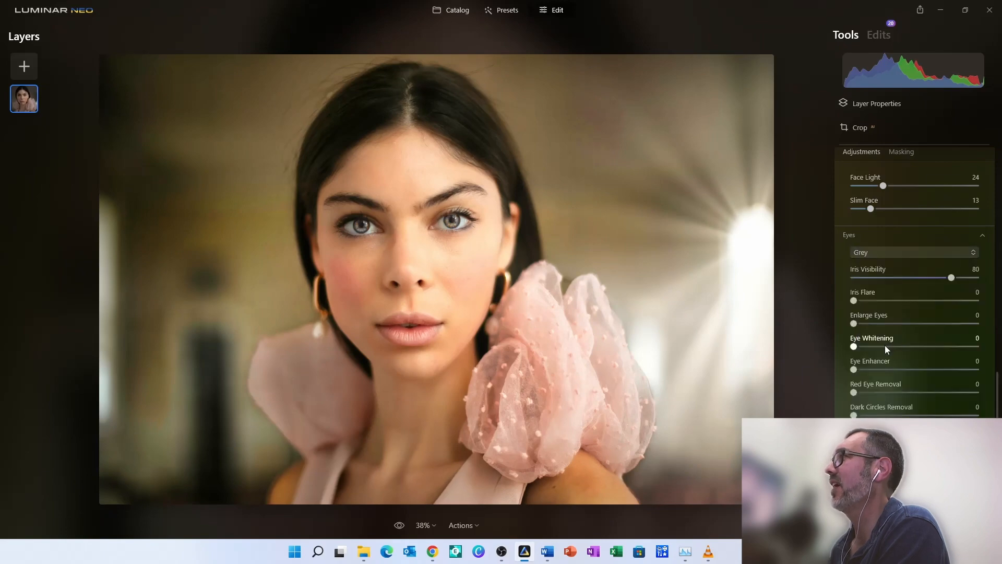
- Set the iris colour to Grey after comparing Original and Brown, and collapse the Eyes options
click(893, 254)
click(895, 271)
click(918, 250)
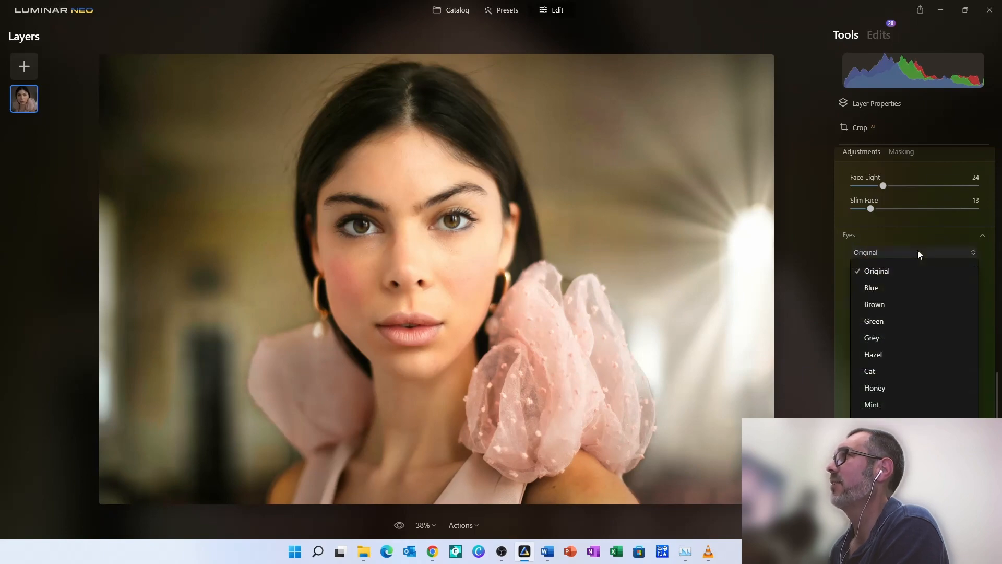
click(923, 304)
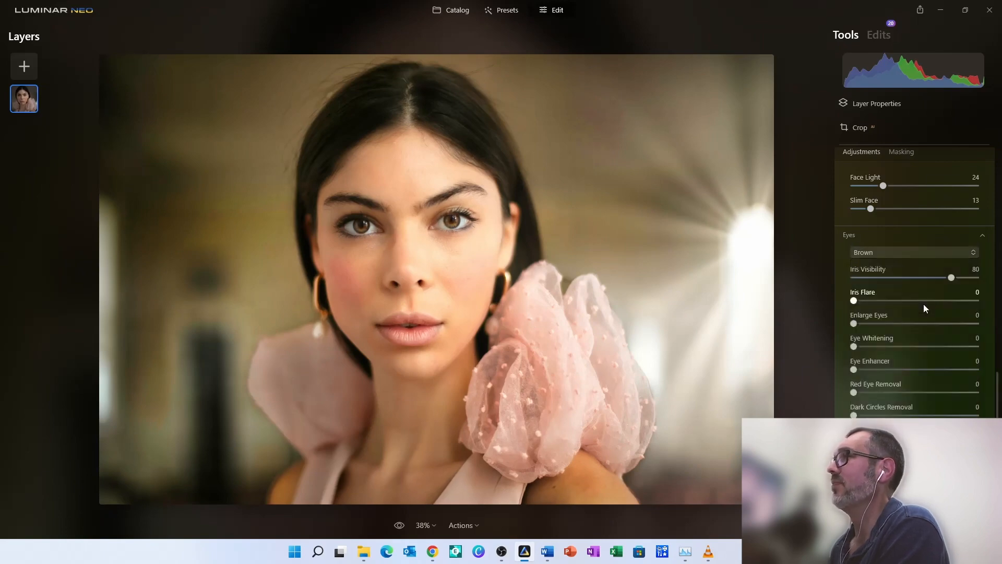
click(914, 255)
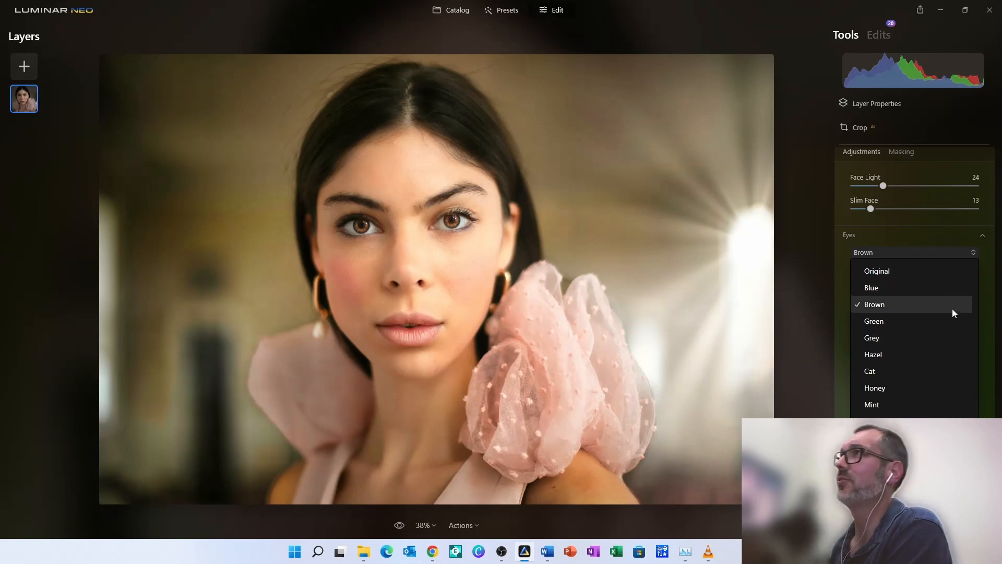
click(951, 338)
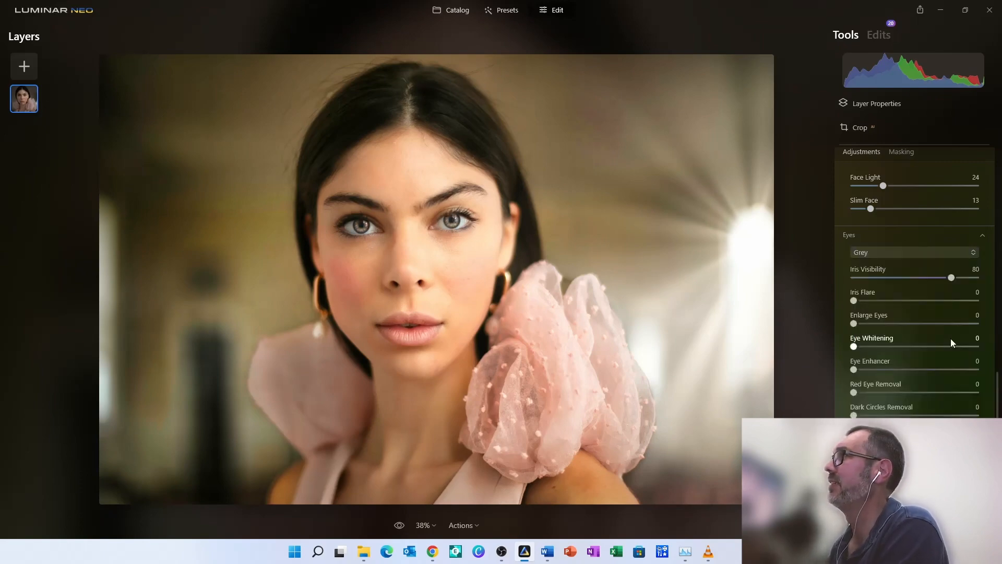
click(870, 236)
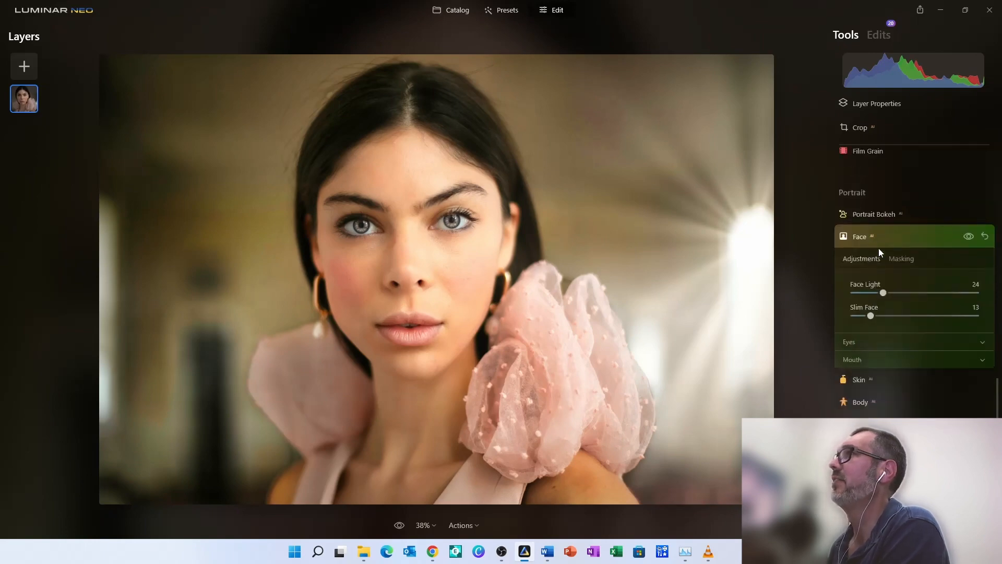
- Open the Face tool's Eyes options, keep Iris Visibility at 80, and try Iris Flare at 38 before resetting it to 0
click(891, 342)
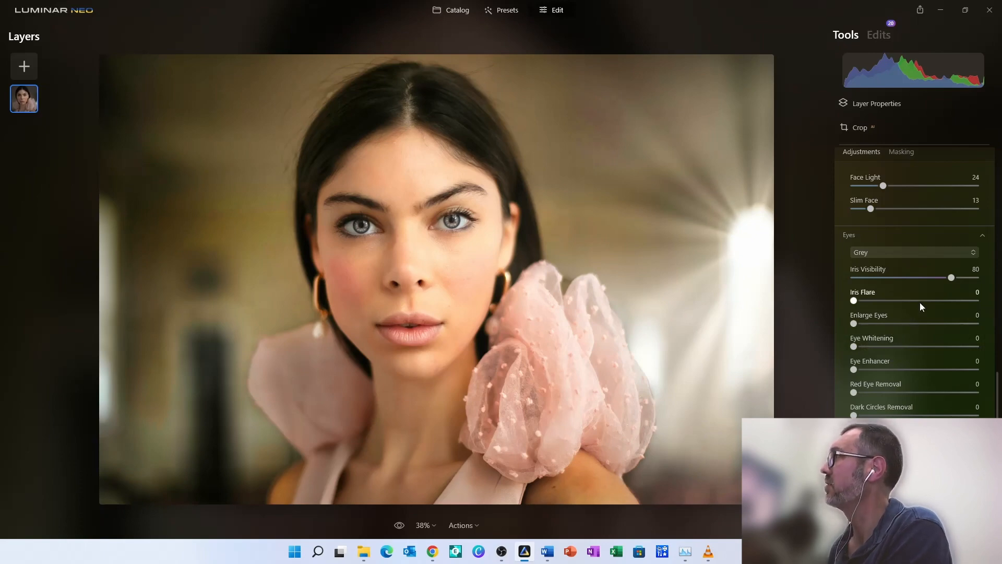
mouse_move(951, 277)
mouse_down()
mouse_move(926, 277)
mouse_move(964, 282)
mouse_move(953, 281)
mouse_up()
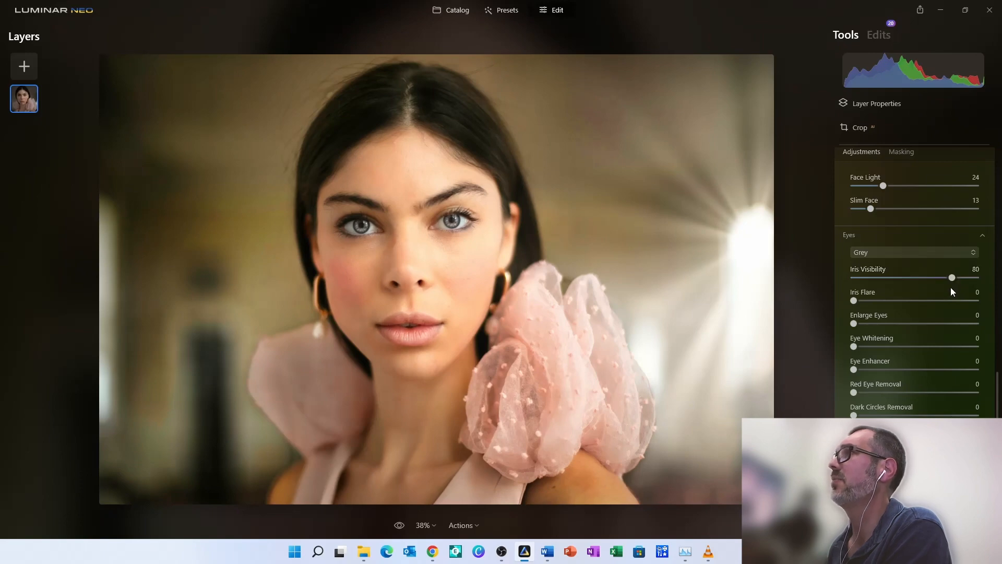
click(899, 302)
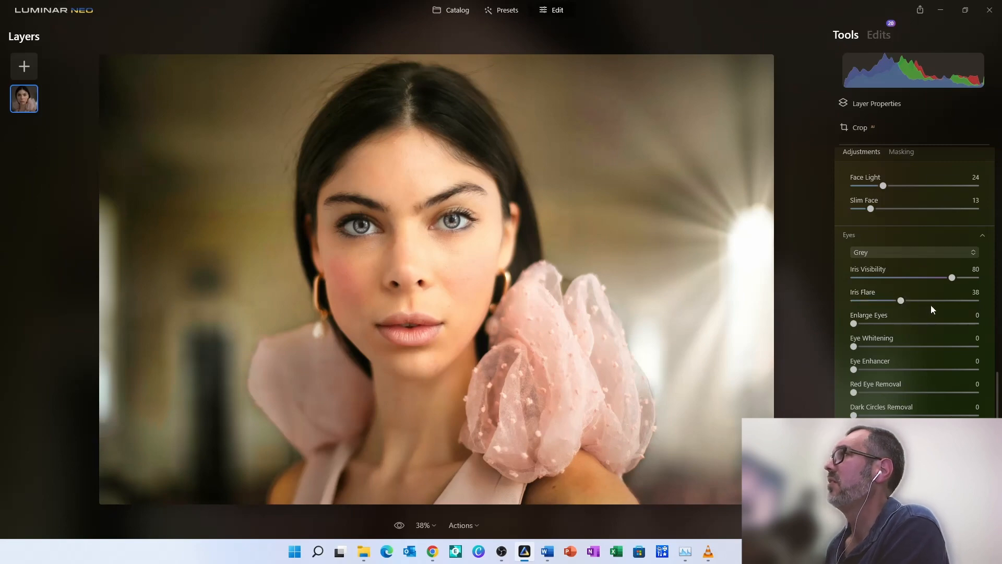
double_click(887, 301)
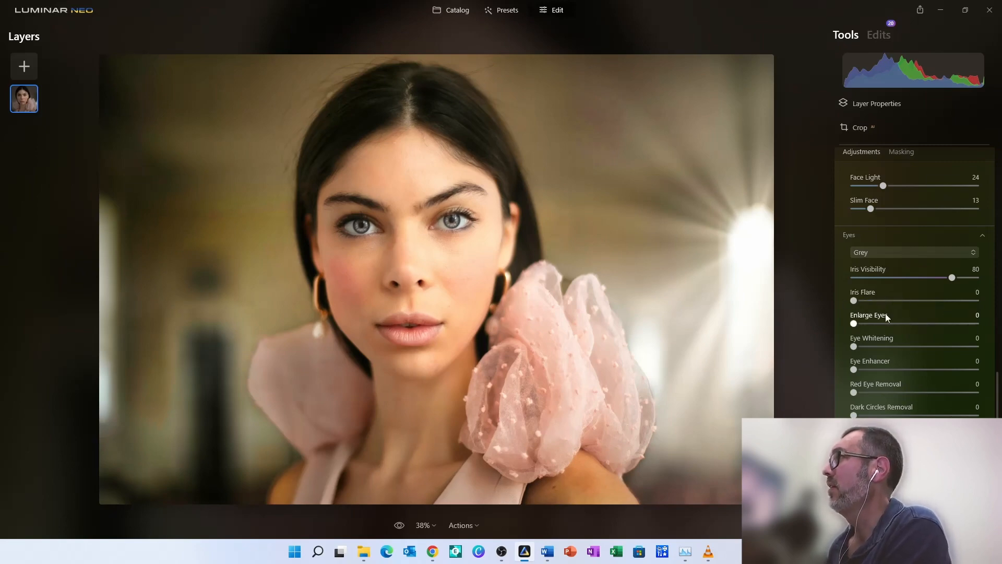
- Set Eye Whitening to 14 after comparing the eyes at 32, 42 and 0
click(894, 347)
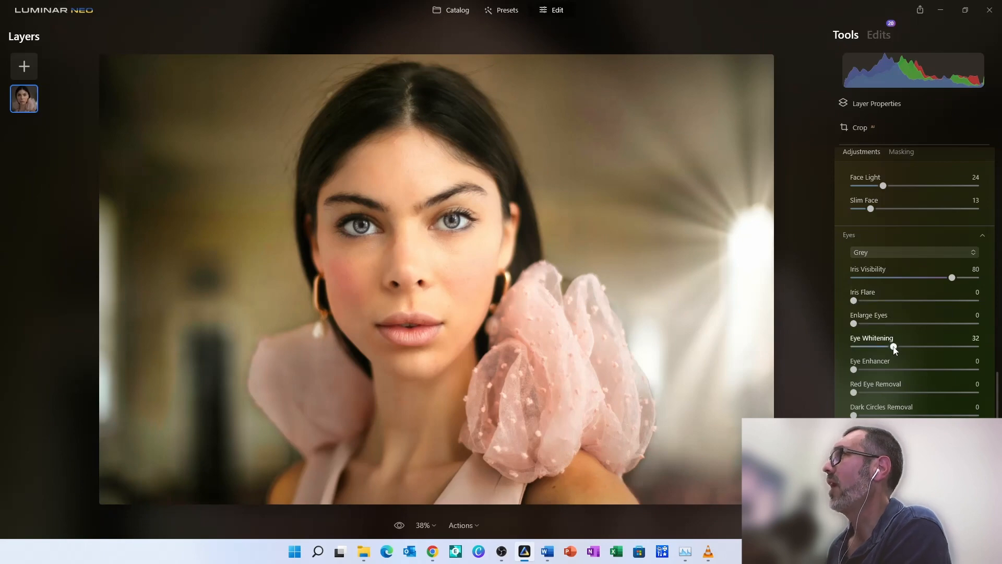
click(907, 347)
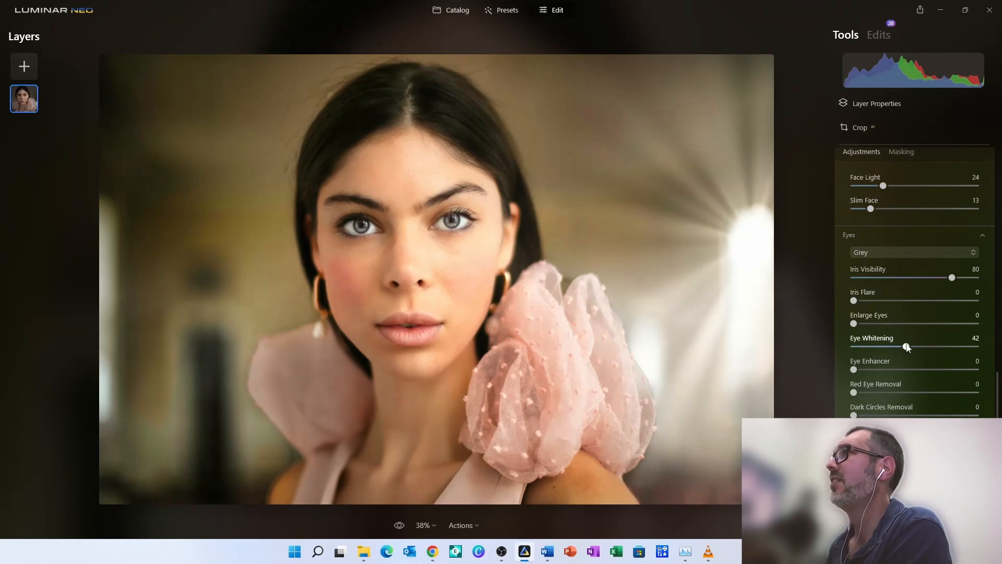
double_click(871, 347)
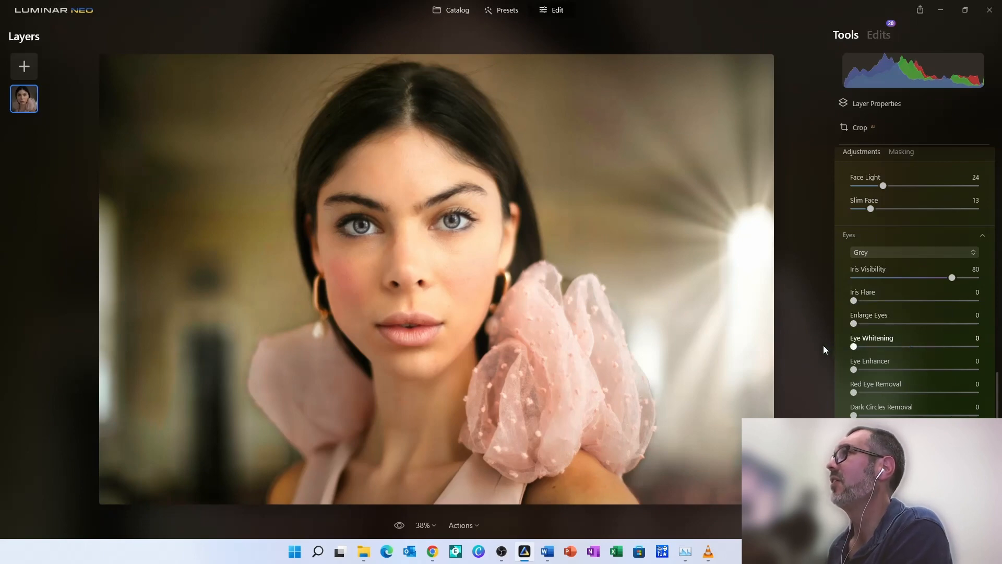
click(872, 346)
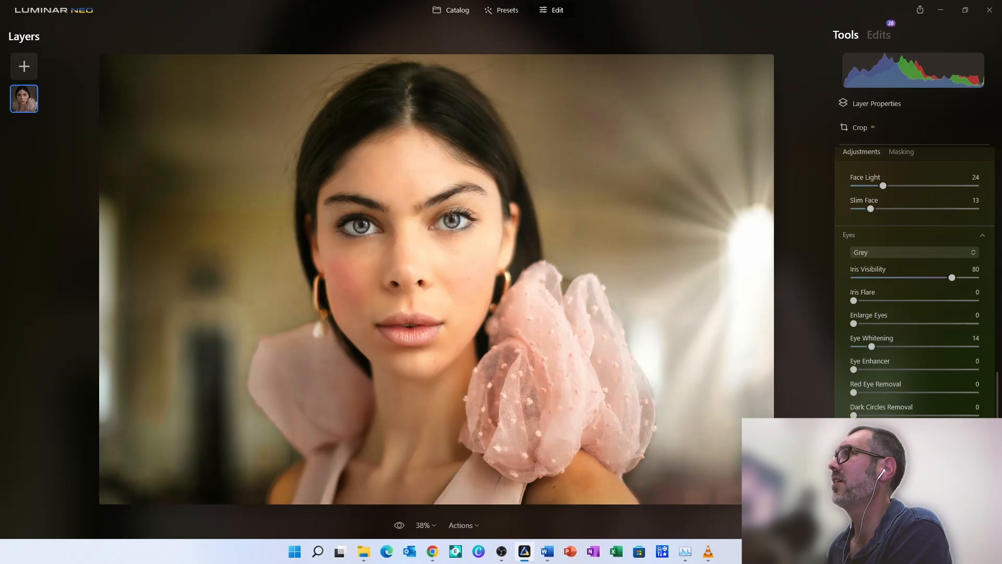
- Set Eye Enhancer to 39 after comparing several strengths between 0 and 78, including a close-up of the eyes at 100%
drag(903, 370, 949, 370)
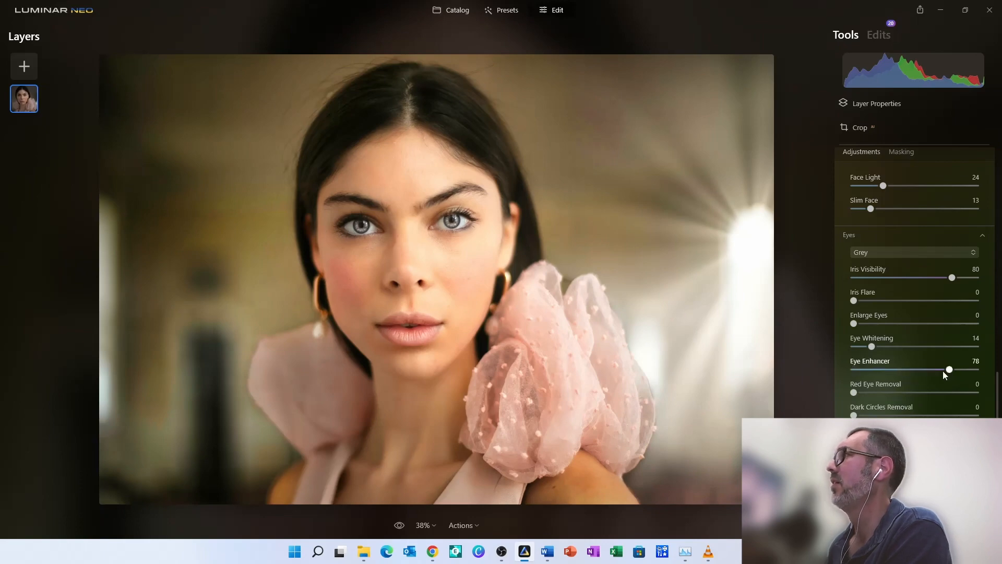
double_click(868, 369)
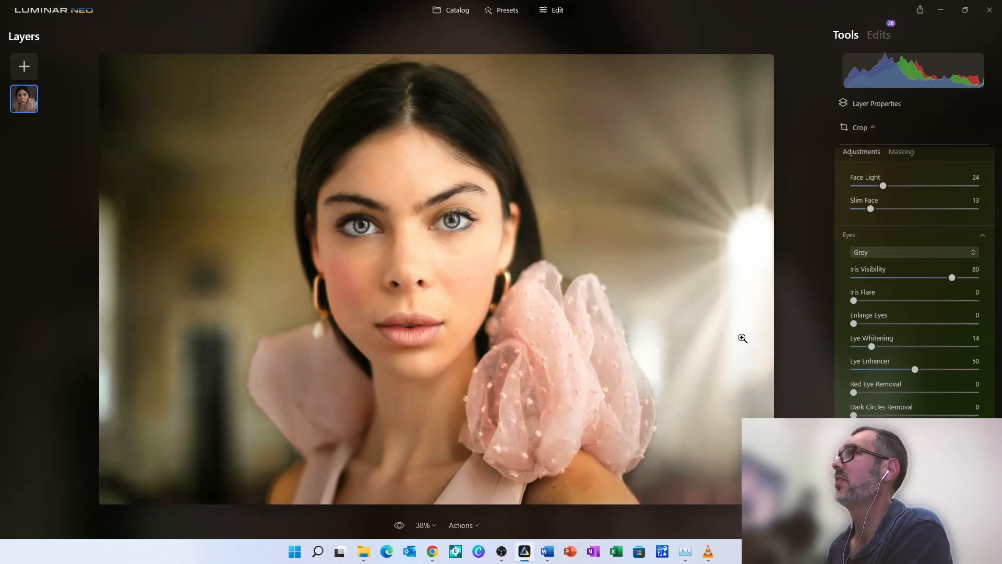
click(437, 215)
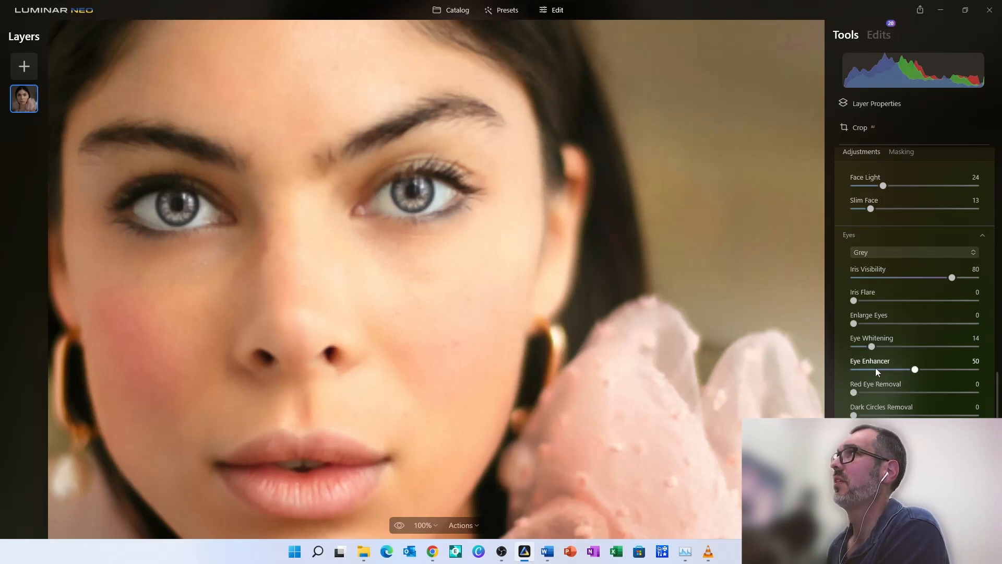
drag(869, 368, 842, 363)
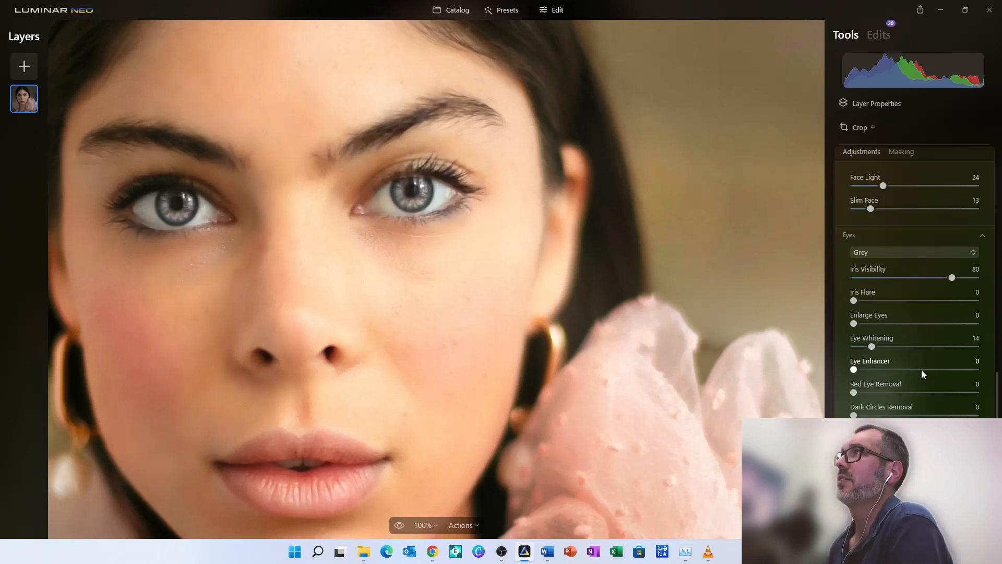
drag(923, 370, 927, 370)
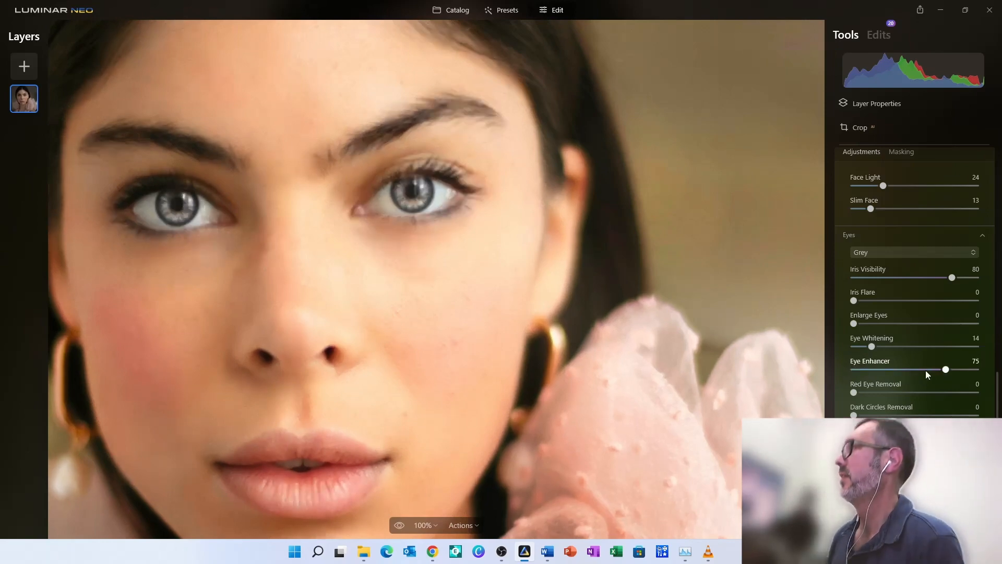
click(901, 369)
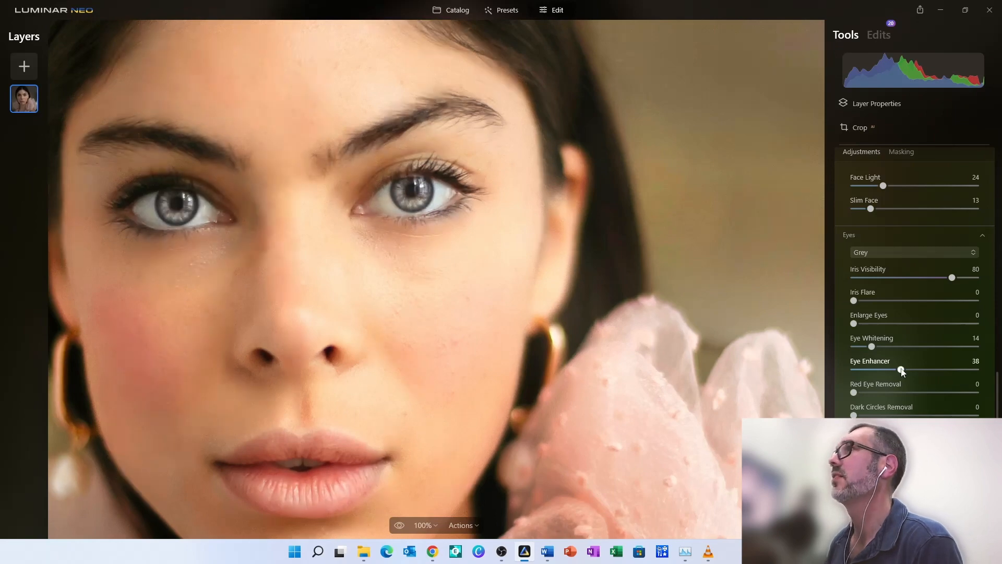
click(385, 212)
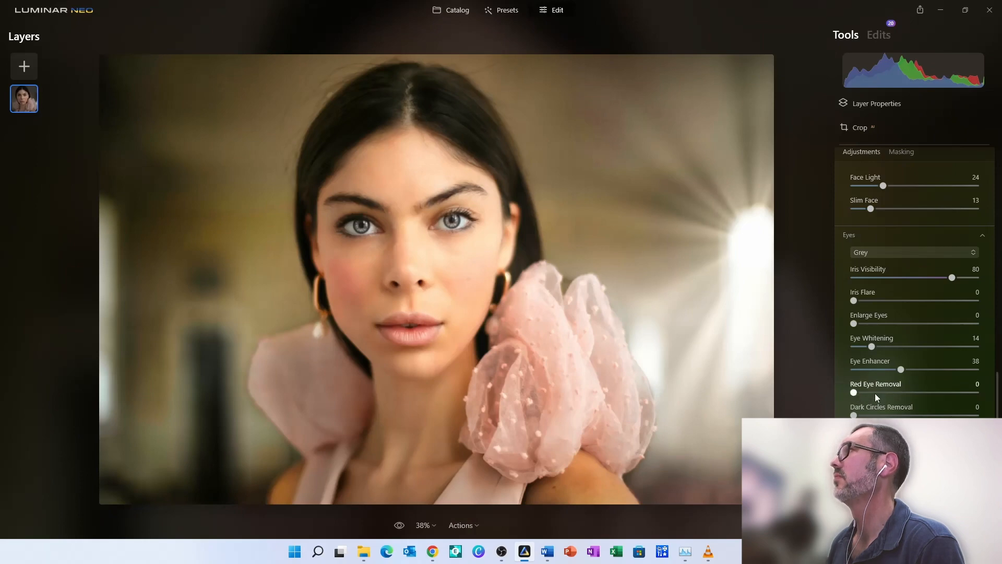
drag(869, 371, 901, 371)
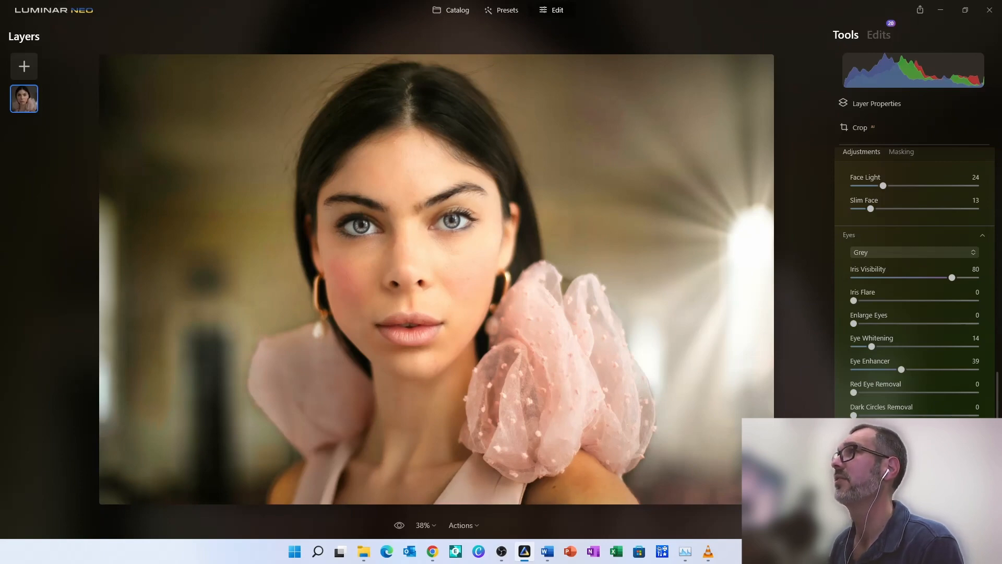
- Set Lips Saturation to 24 in the Mouth options after comparing 89 and 0
scroll(877, 365, down, 3)
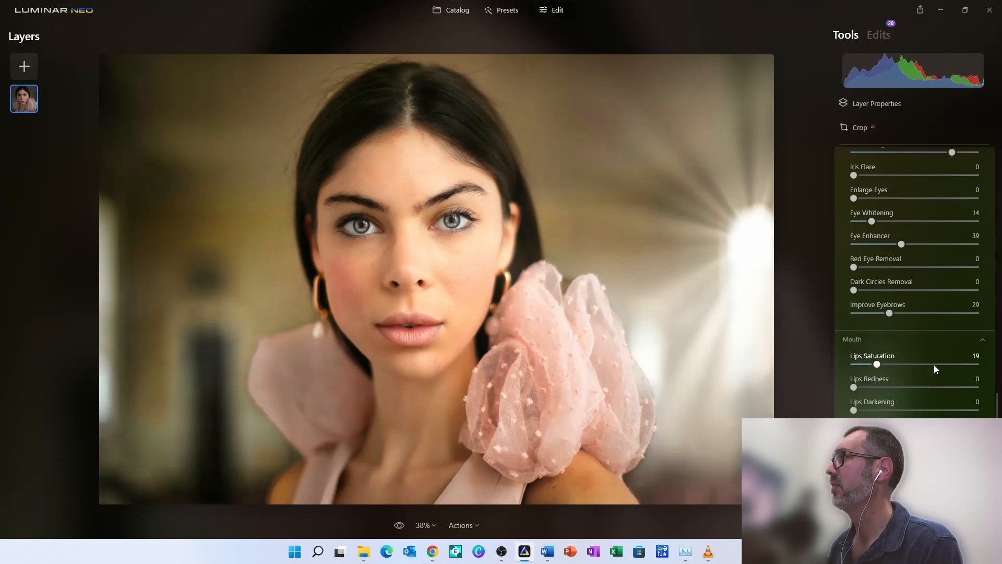
drag(934, 364, 962, 364)
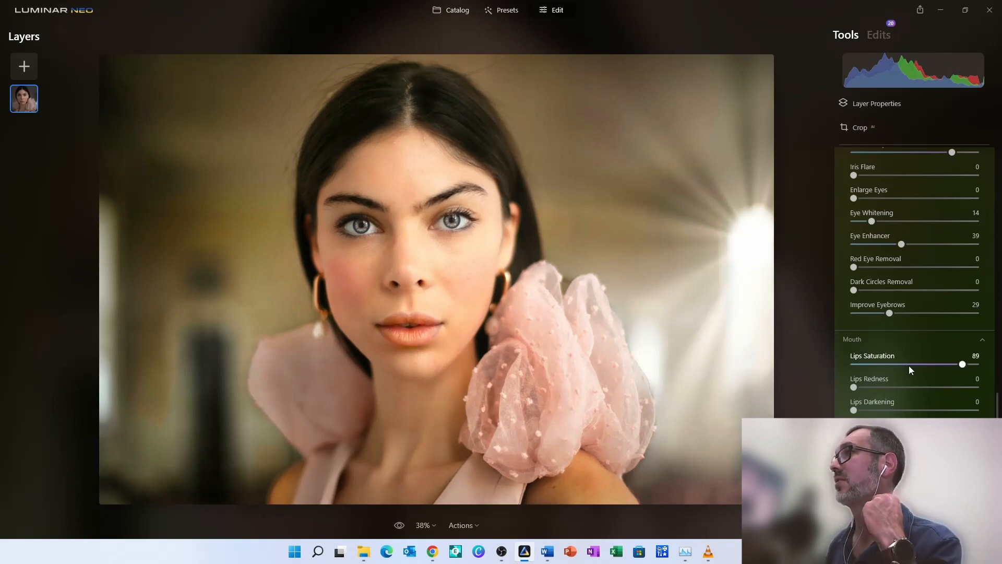
drag(898, 366, 829, 365)
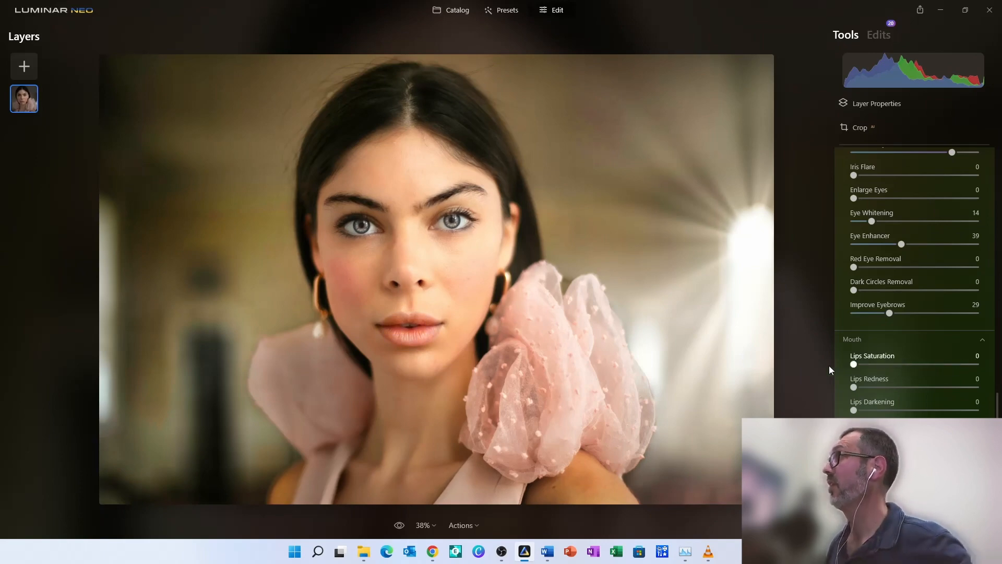
click(884, 366)
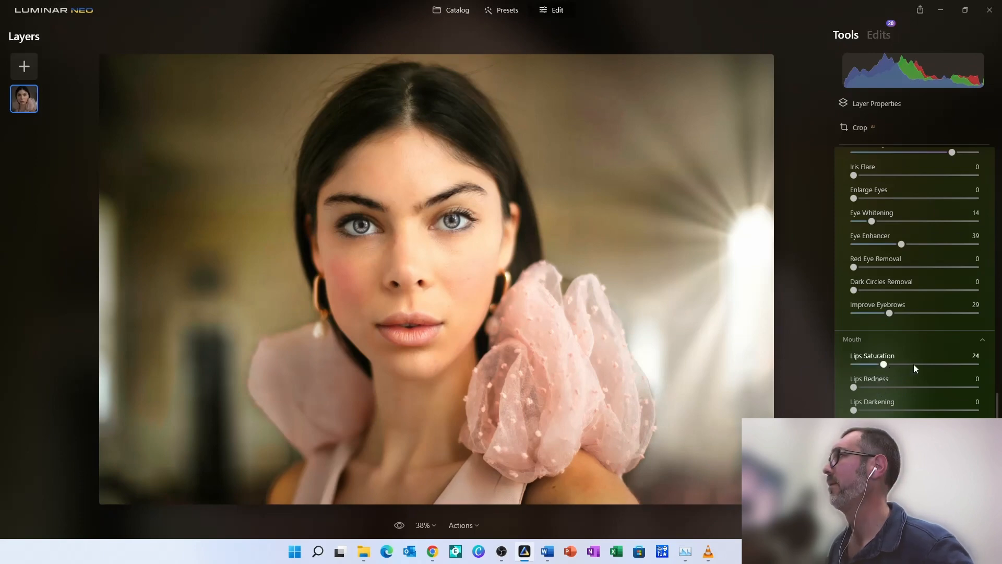
- Try Lips Redness at 94, 29 and 23, and test Lips Darkening before returning it to 0
drag(882, 387, 969, 387)
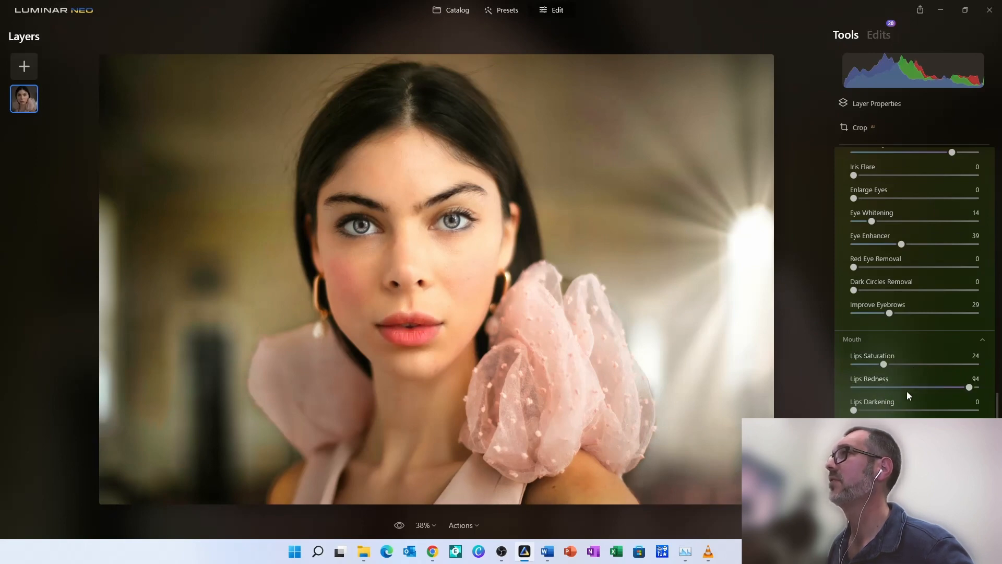
click(893, 387)
double_click(870, 388)
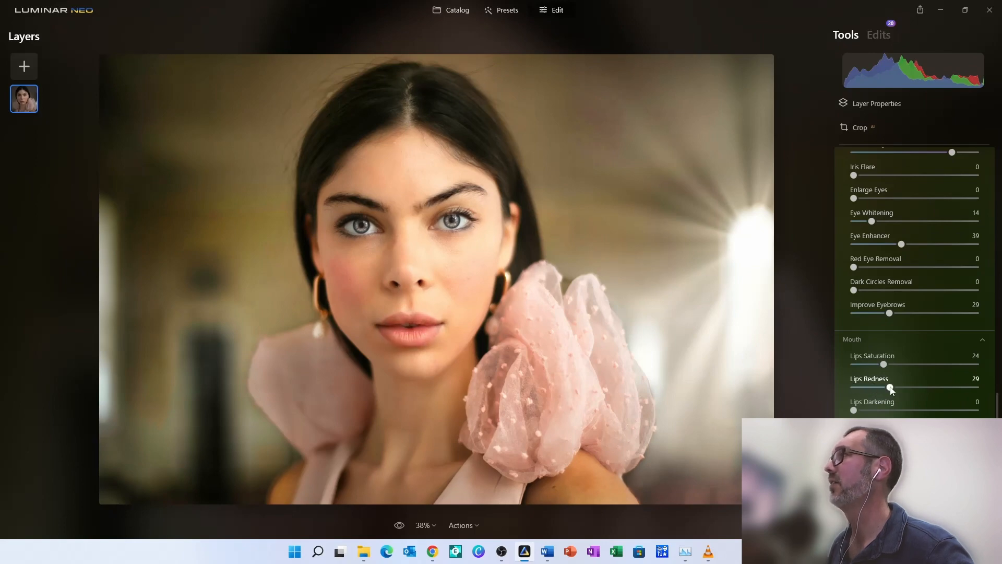
click(883, 388)
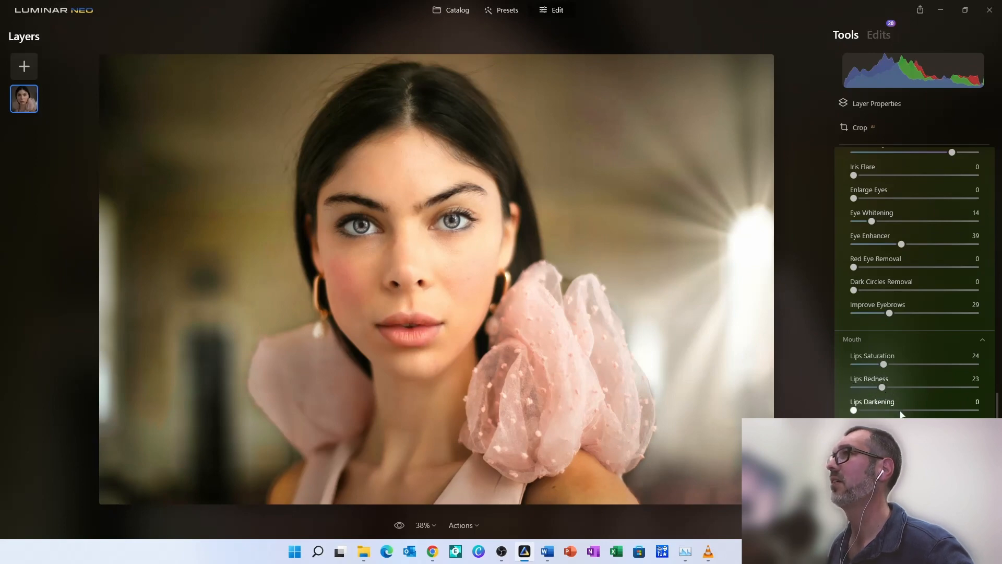
drag(900, 414, 854, 413)
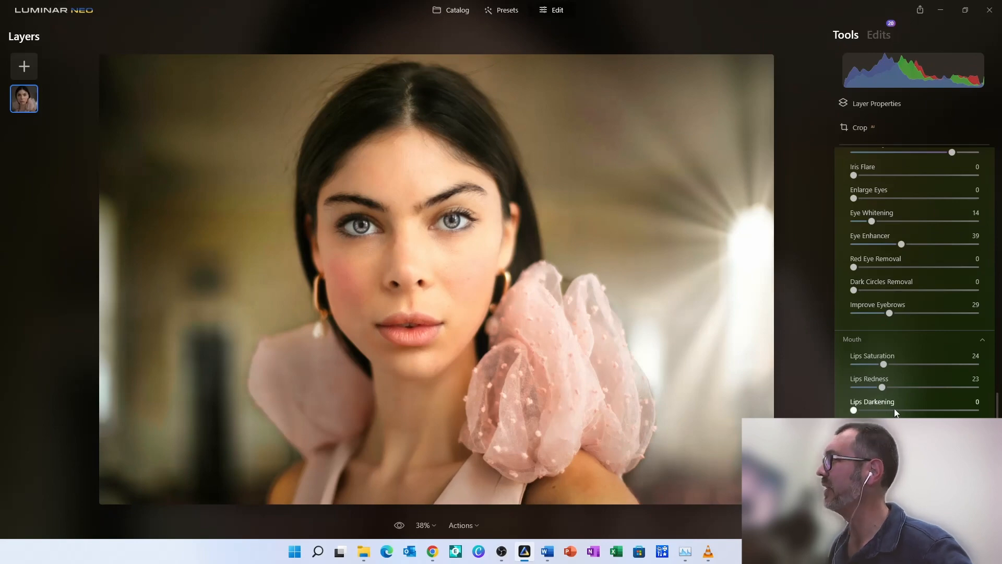
- Set Lips Redness to 29 after comparing the lips at 71, 44 and 0
drag(882, 387, 939, 389)
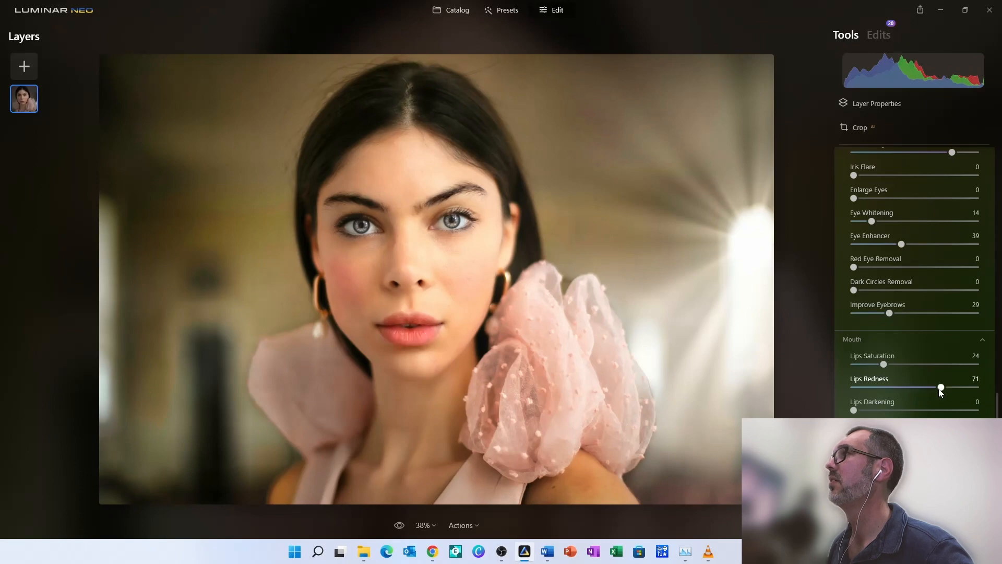
click(909, 388)
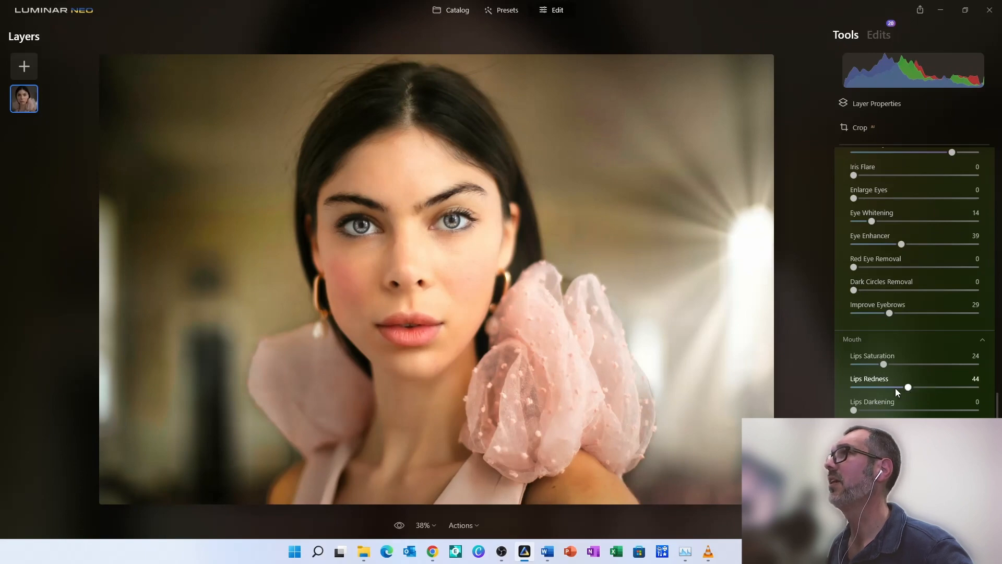
drag(883, 389, 852, 388)
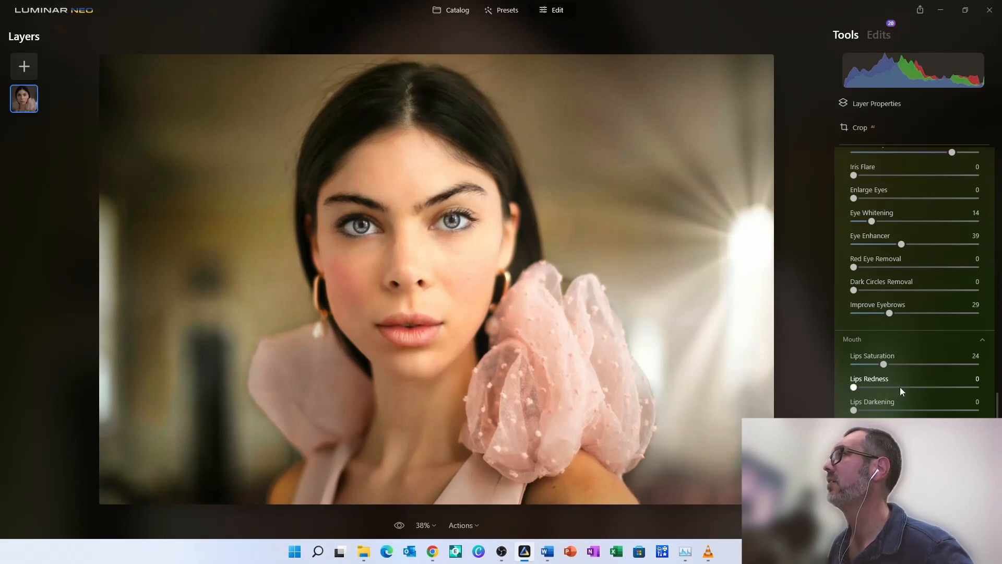
click(891, 388)
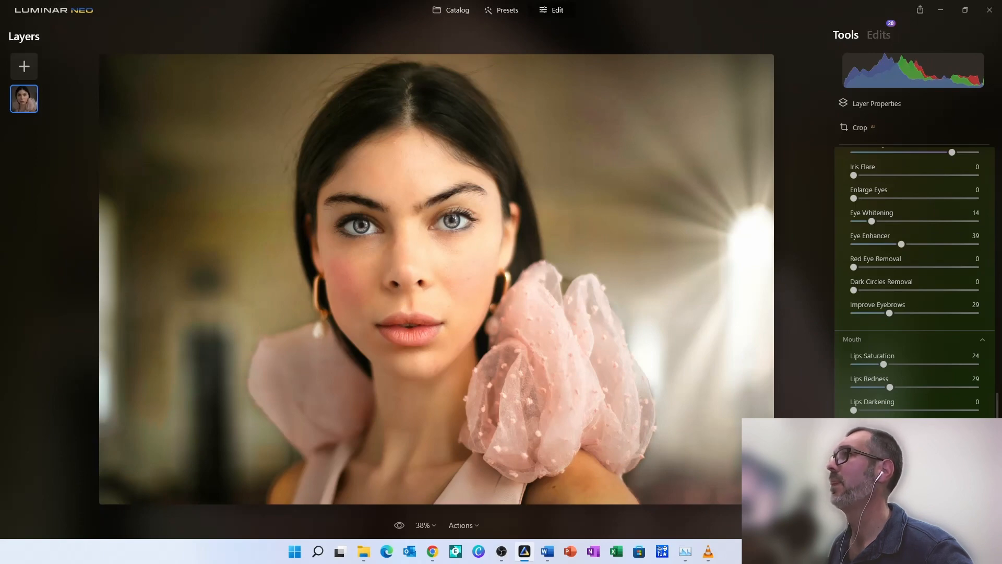
- Switch to the Presets view and compare the edited portrait with the original several times, ending on the edited version
key(y)
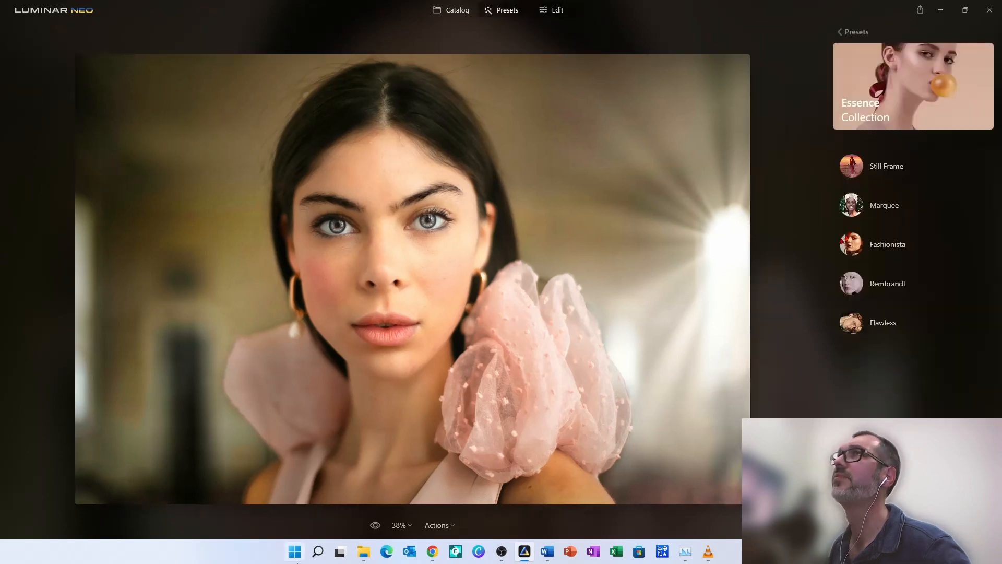
click(376, 526)
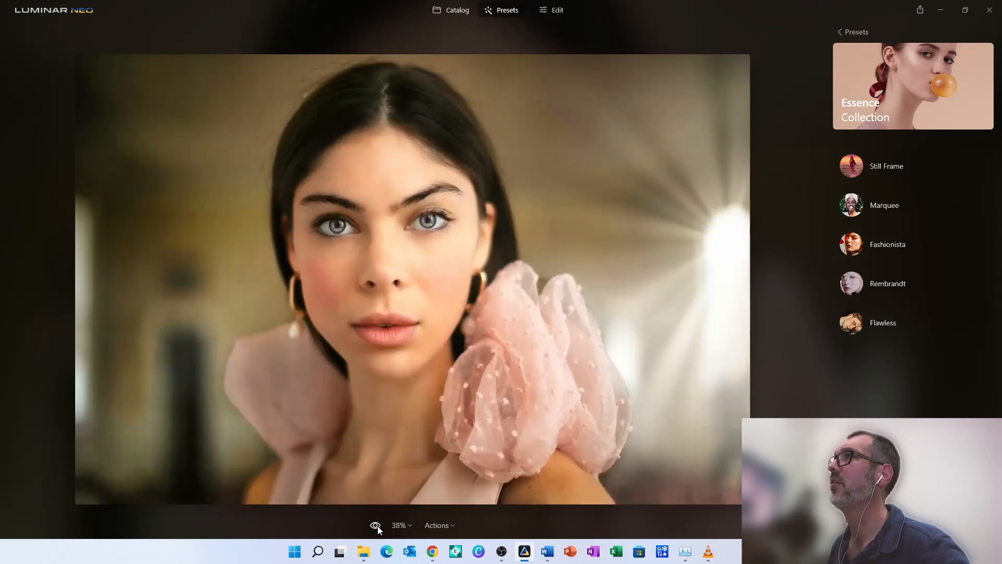
click(375, 526)
click(376, 526)
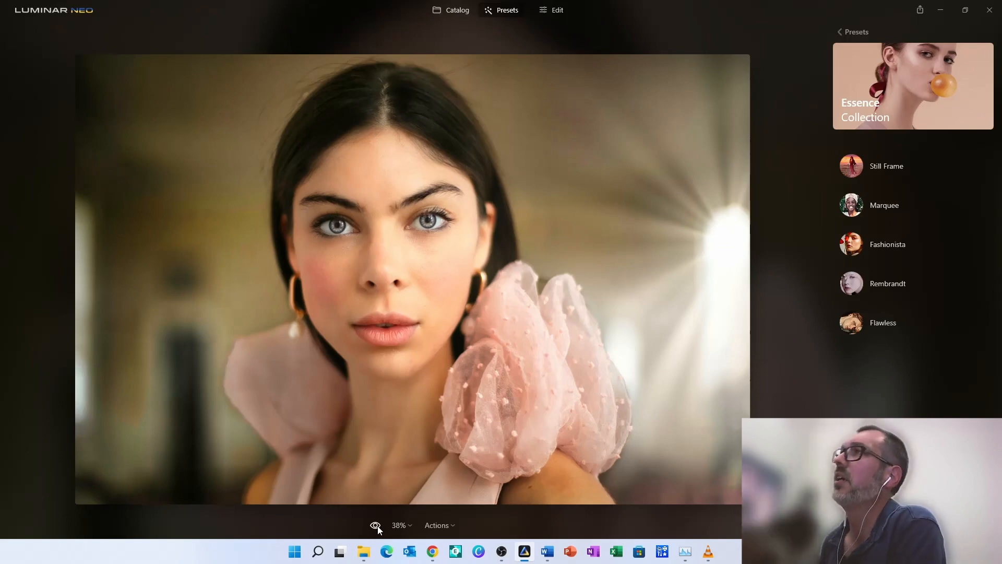
click(377, 527)
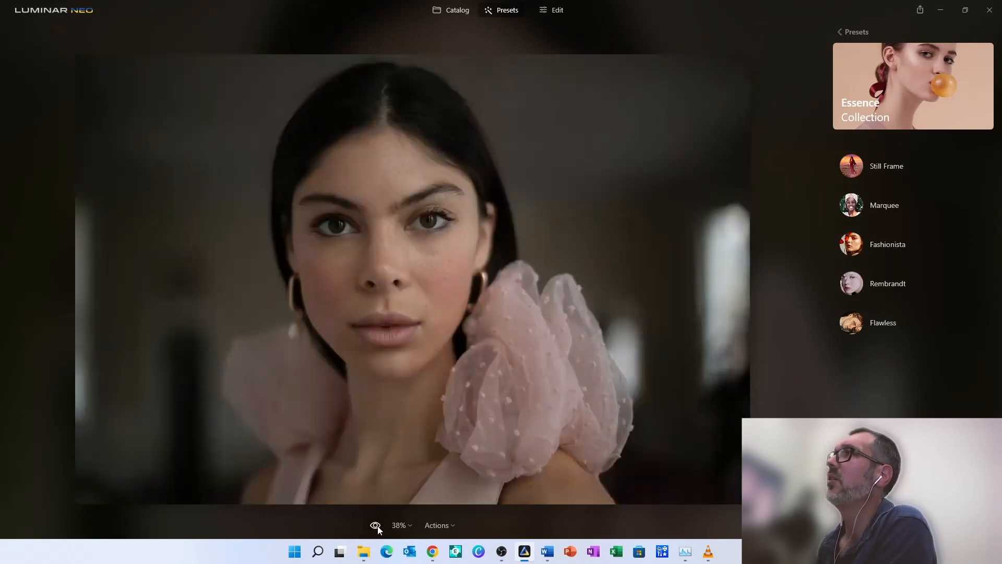
click(376, 526)
click(377, 526)
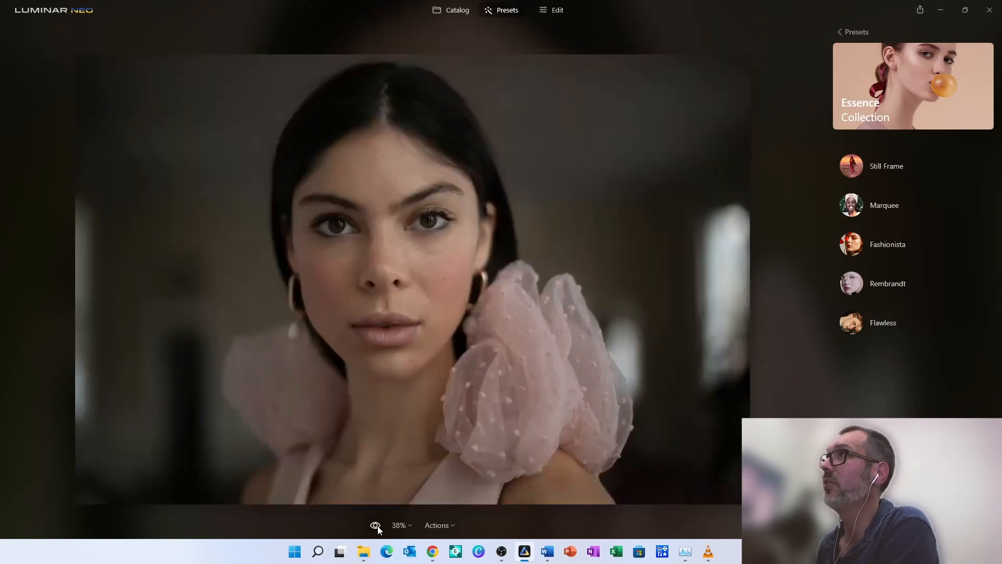
click(376, 526)
click(376, 526)
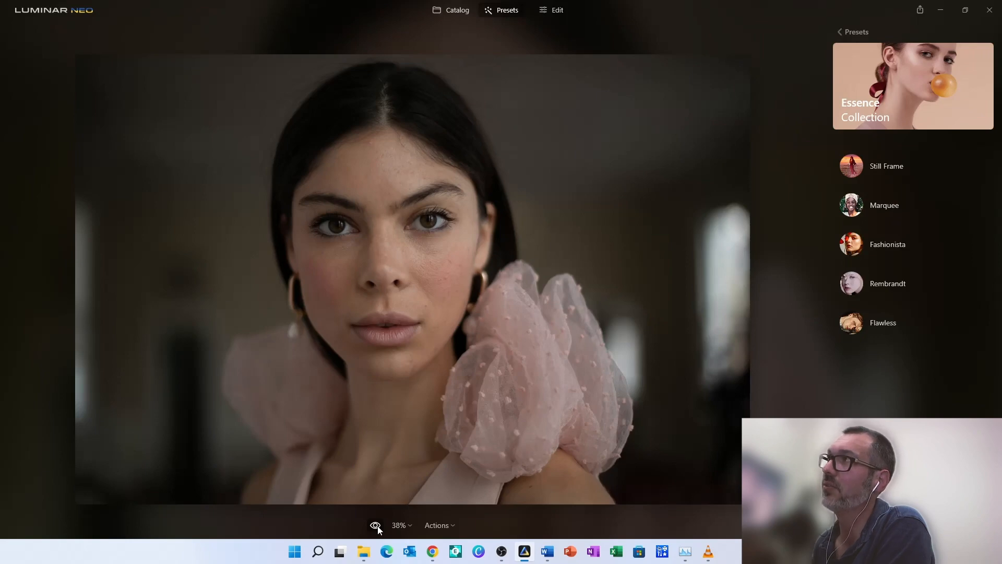
click(376, 527)
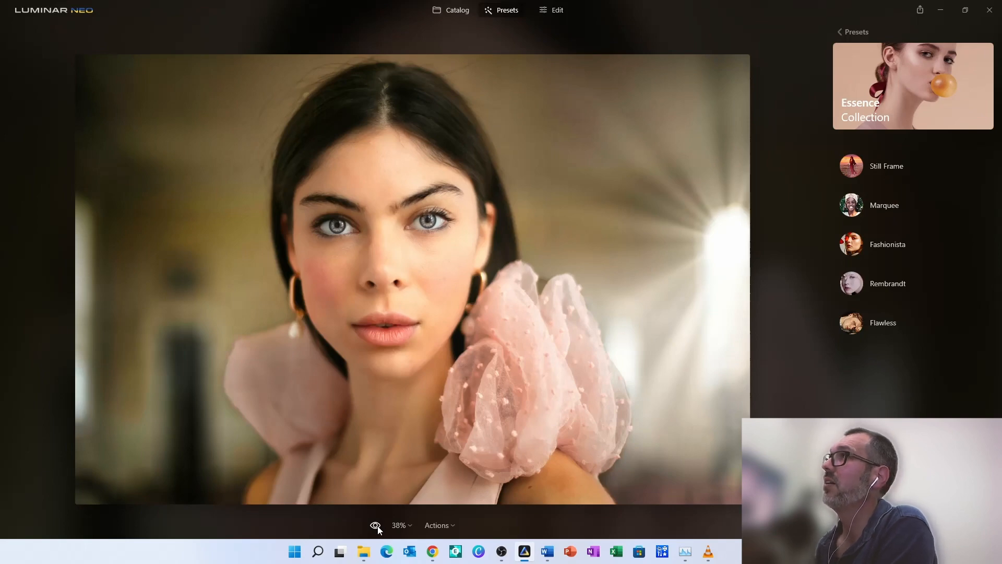
right_click(413, 283)
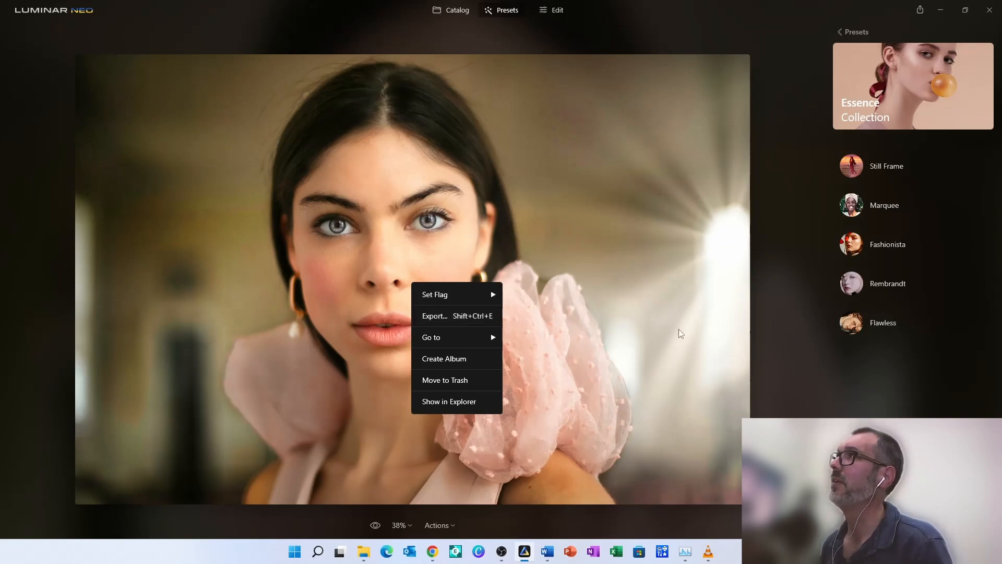
click(792, 329)
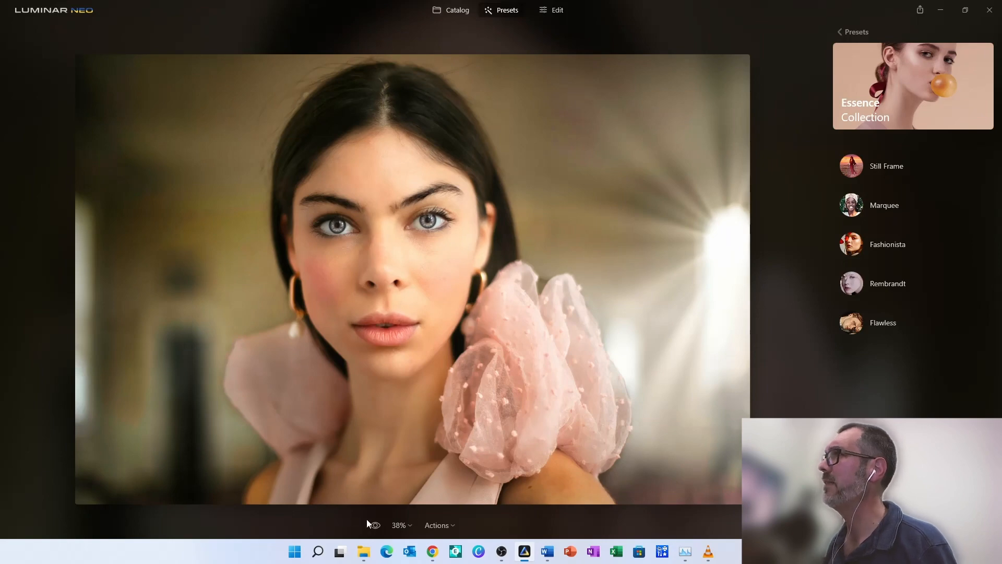
- Switch to the Edit view, open the Erase tool and set its brush size to 69 after trying 66 and 33
key(e)
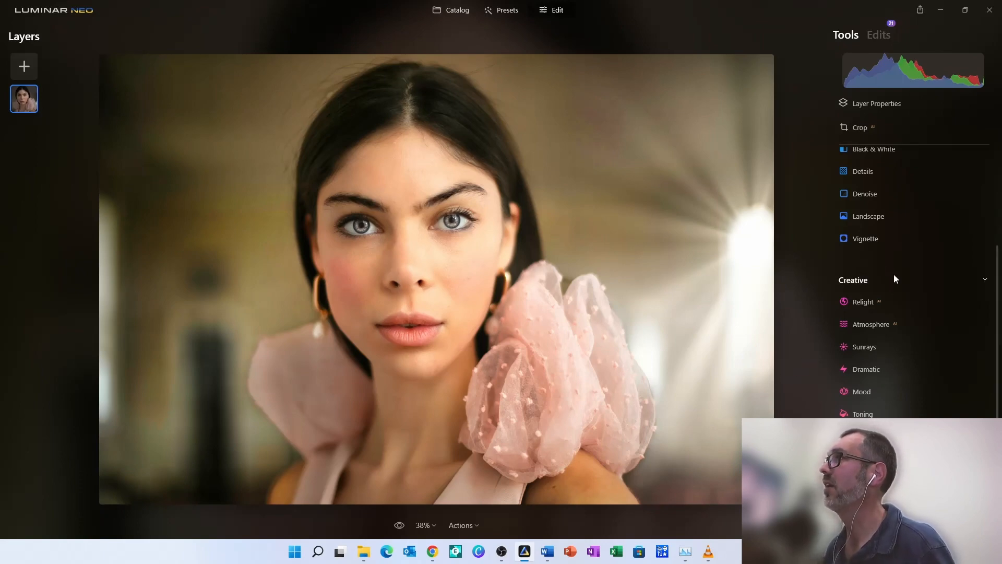
scroll(894, 275, up, 4)
click(870, 289)
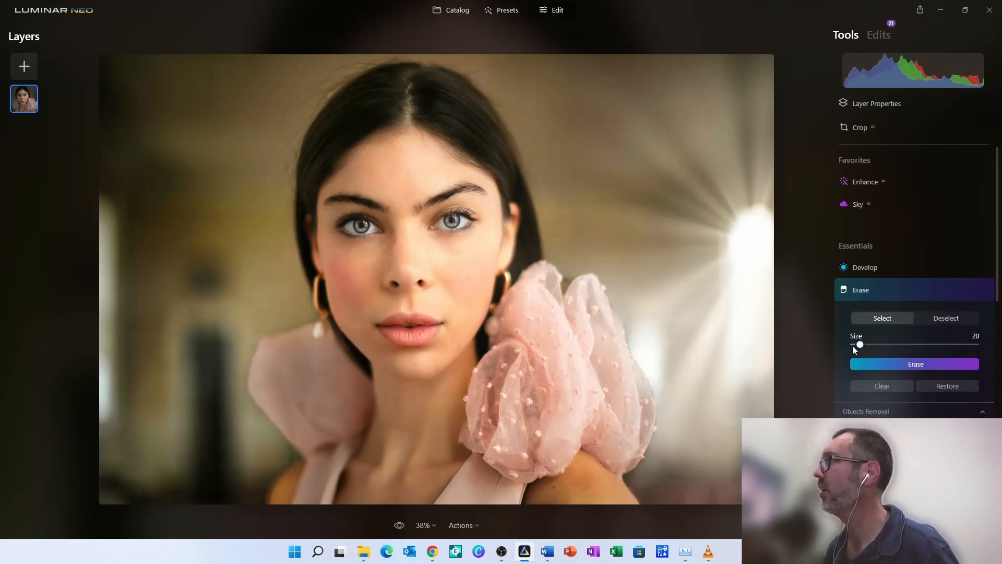
drag(860, 345, 890, 345)
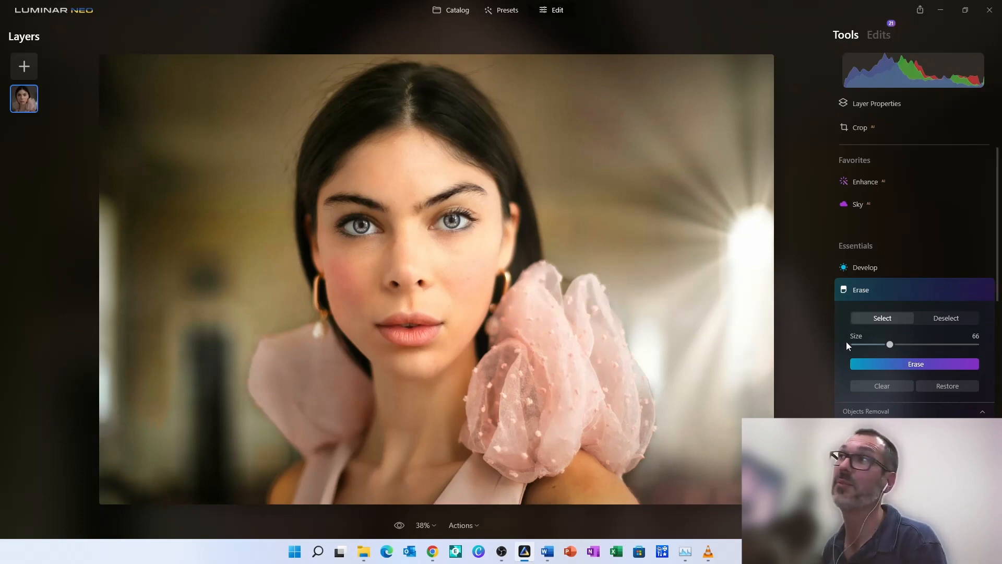
click(869, 345)
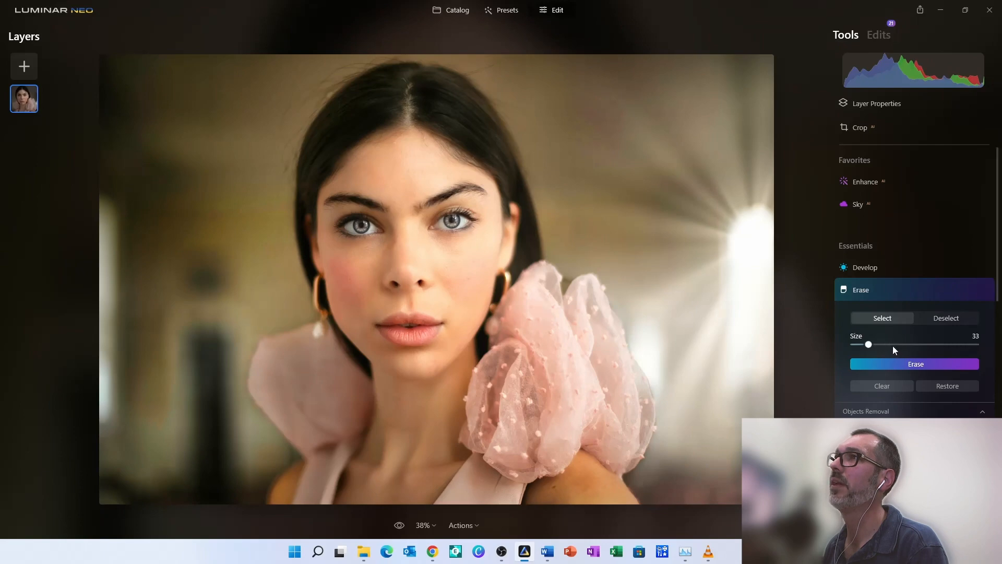
click(893, 345)
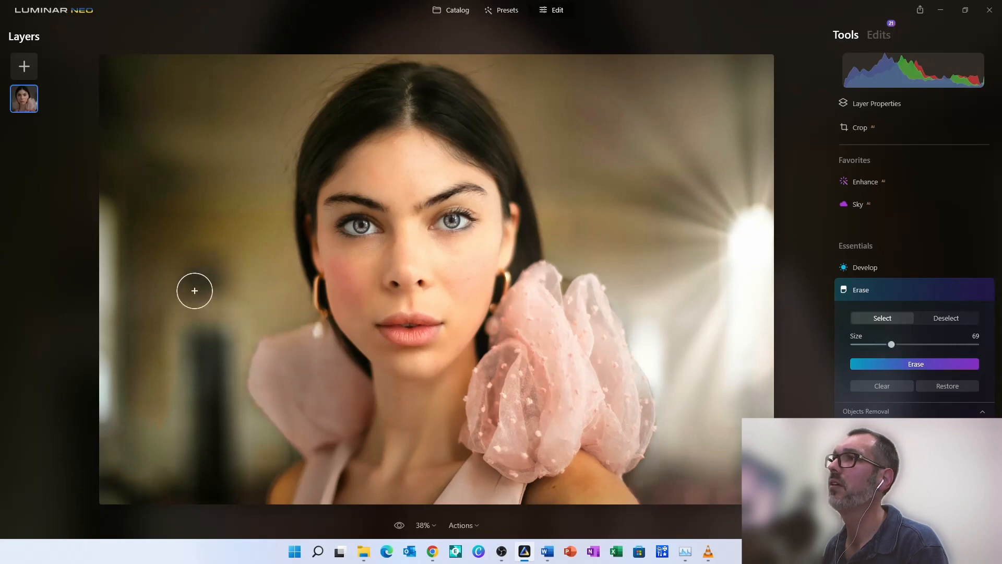
- Try erasing the dark blurred figure in the background beside the woman's shoulder, and reset the Erase edit
mouse_move(195, 291)
mouse_down()
mouse_move(210, 274)
mouse_move(224, 287)
mouse_move(211, 300)
mouse_move(210, 277)
mouse_move(190, 510)
mouse_move(180, 332)
mouse_move(201, 329)
mouse_move(218, 379)
mouse_move(220, 513)
mouse_move(221, 336)
mouse_move(213, 499)
mouse_up()
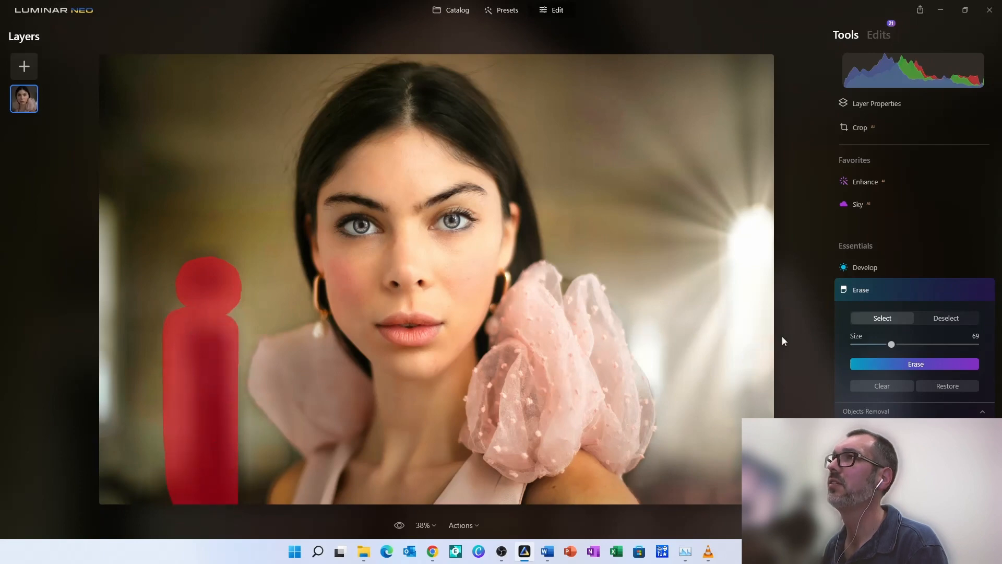
click(910, 365)
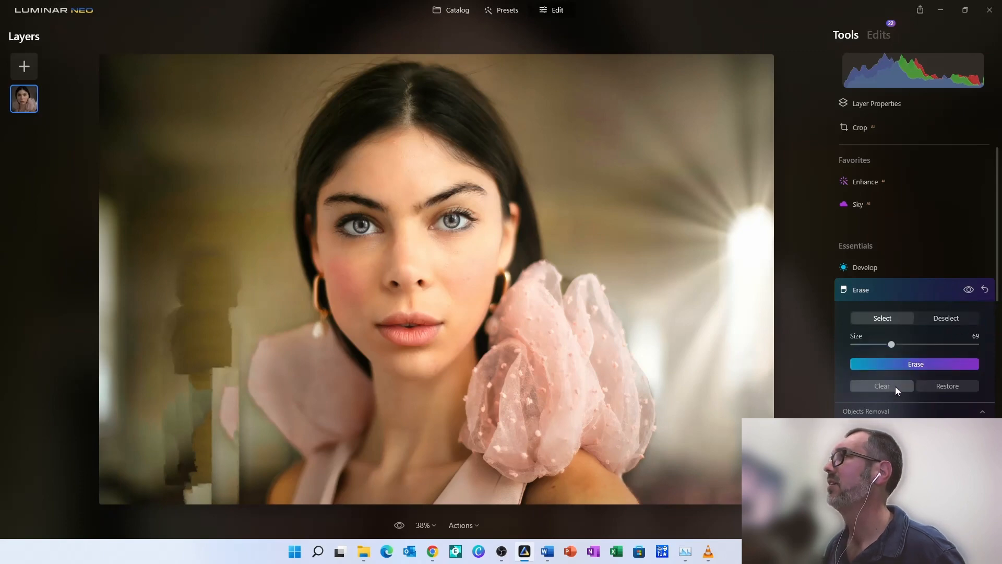
click(985, 290)
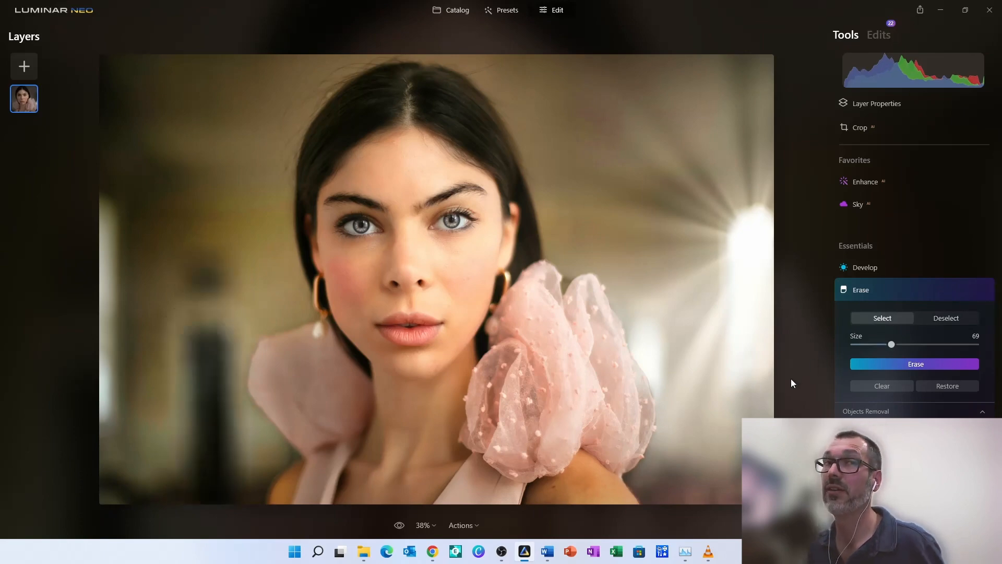
- Close the Erase tool and return to the catalog of sample images
click(876, 287)
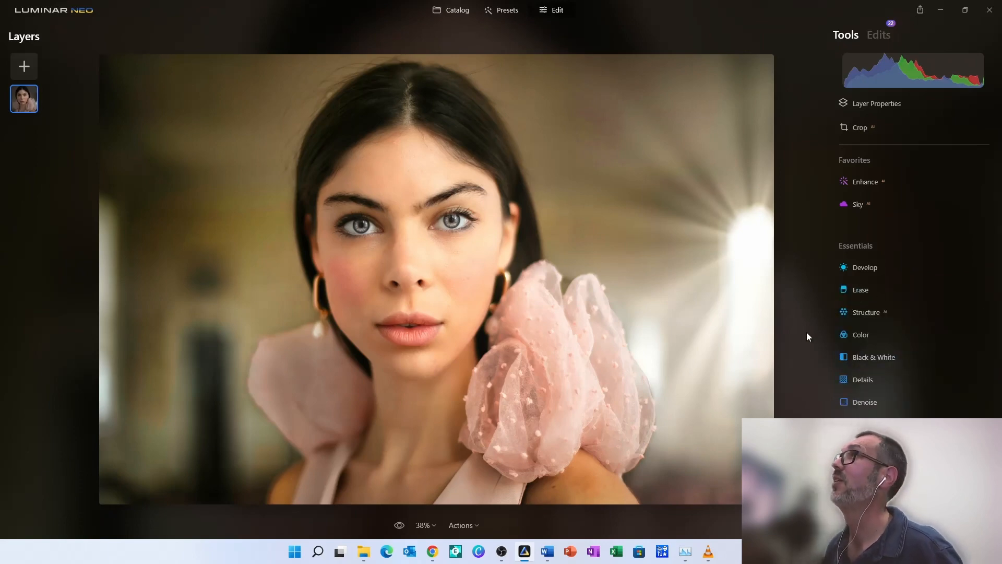
key(g)
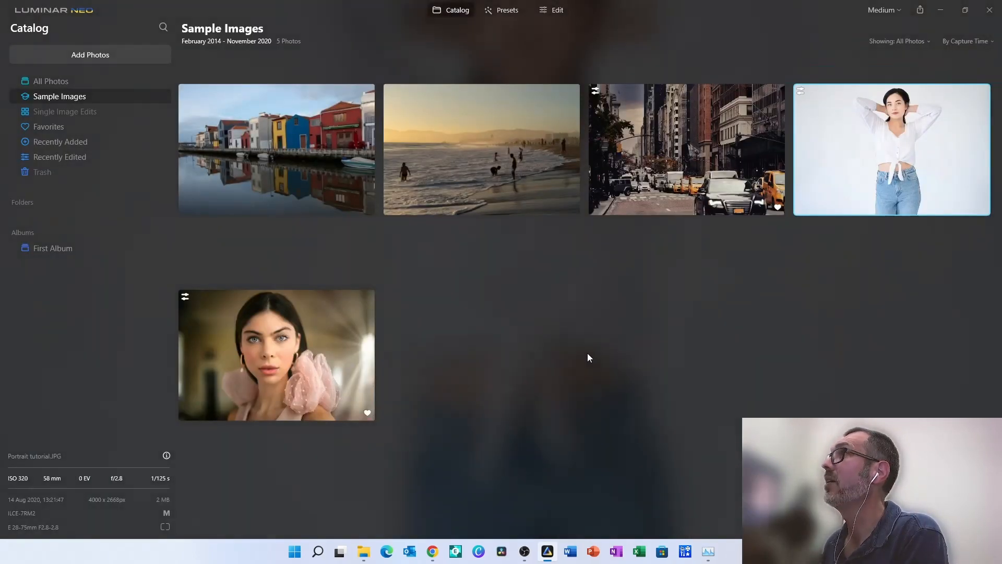